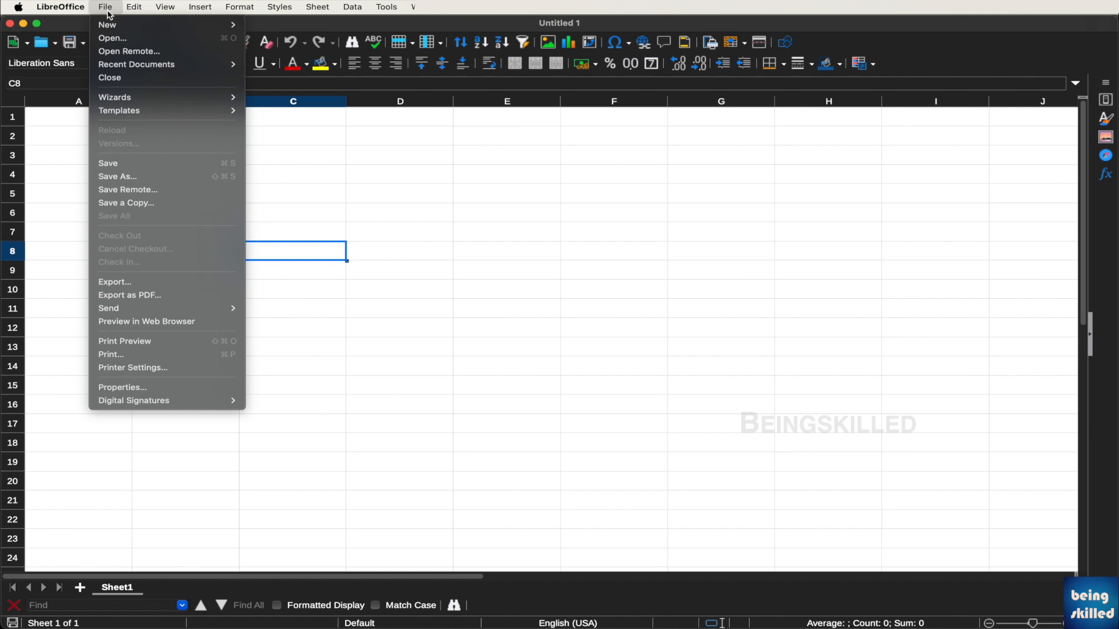
Create a new blank spreadsheet, Untitled 2, from File > New > Spreadsheet
mouse_move(128, 27)
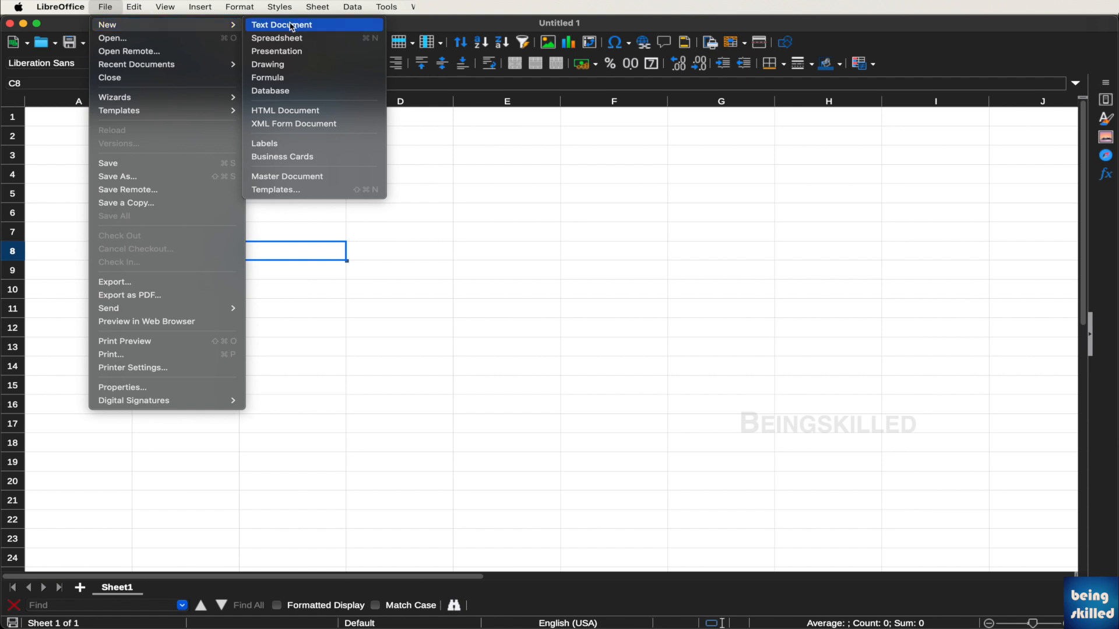
click(299, 40)
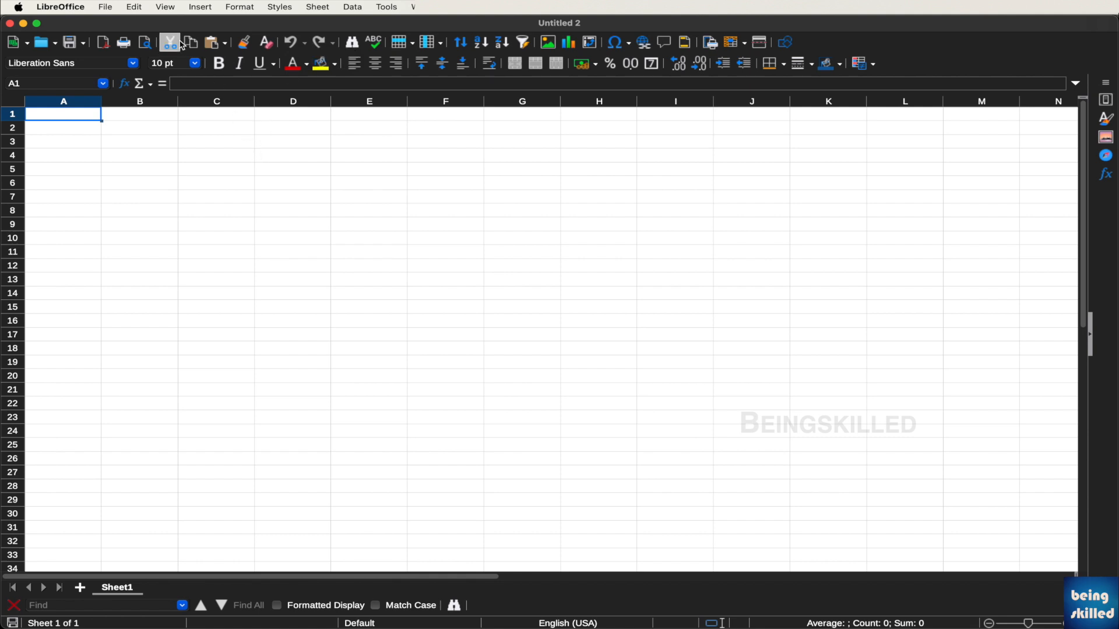
Save the blank spreadsheet as hello in ODF Spreadsheet (.ods) format in the hello folder
click(113, 6)
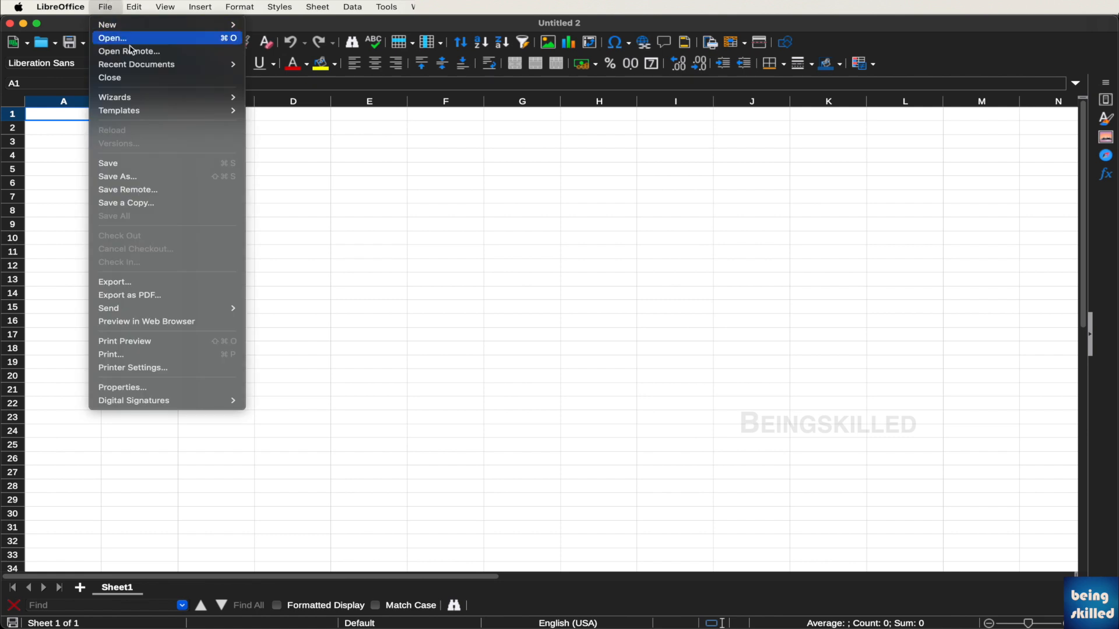
click(132, 169)
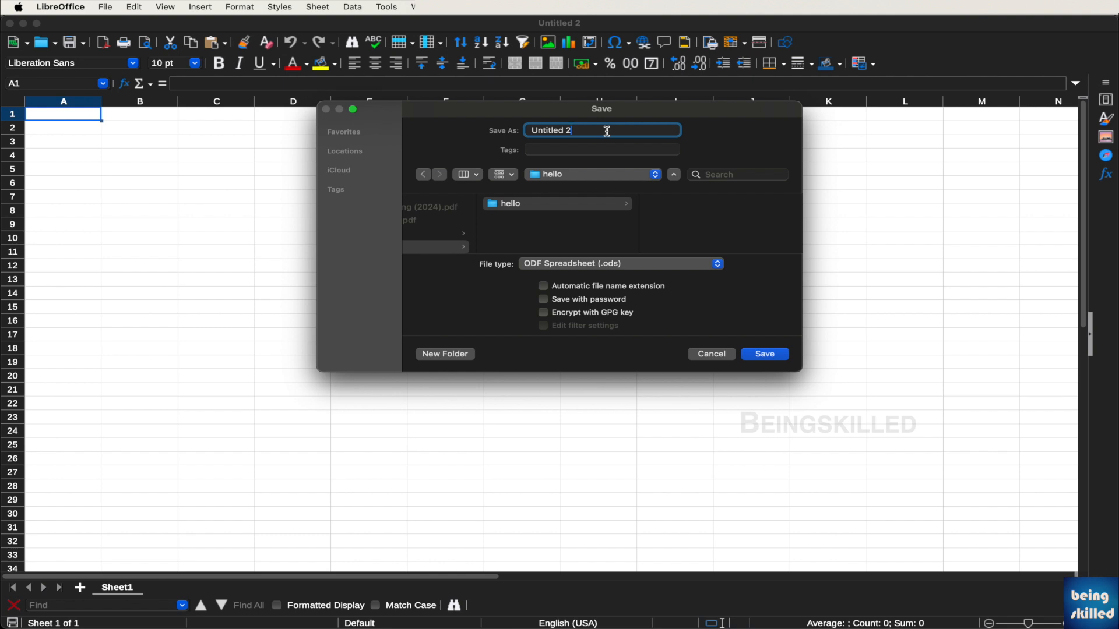
triple_click(593, 132)
text(hello)
click(605, 265)
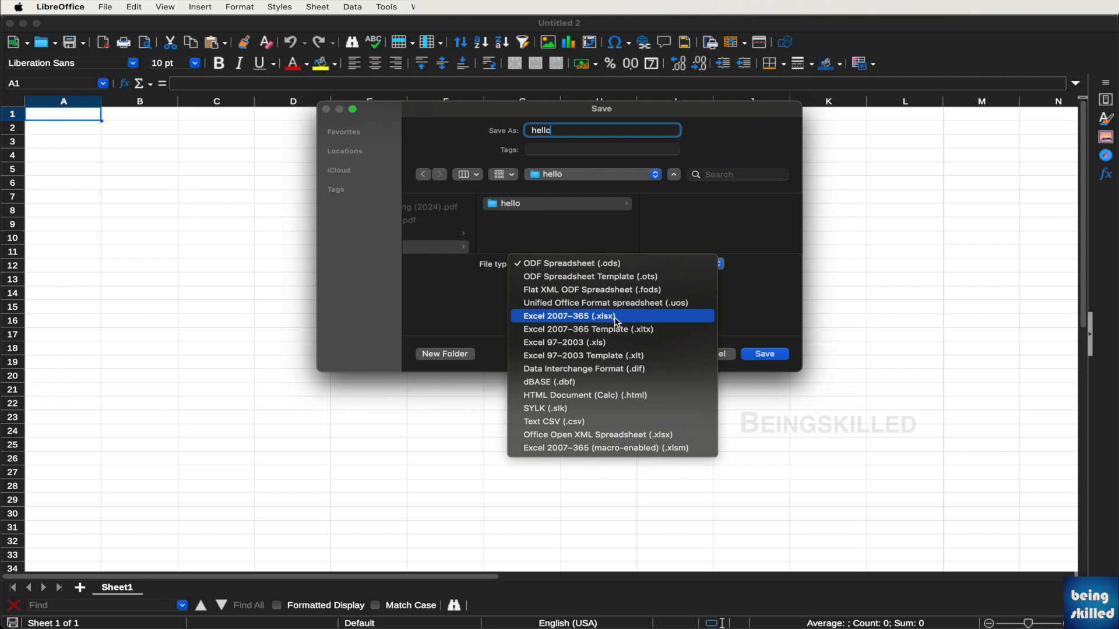
click(640, 268)
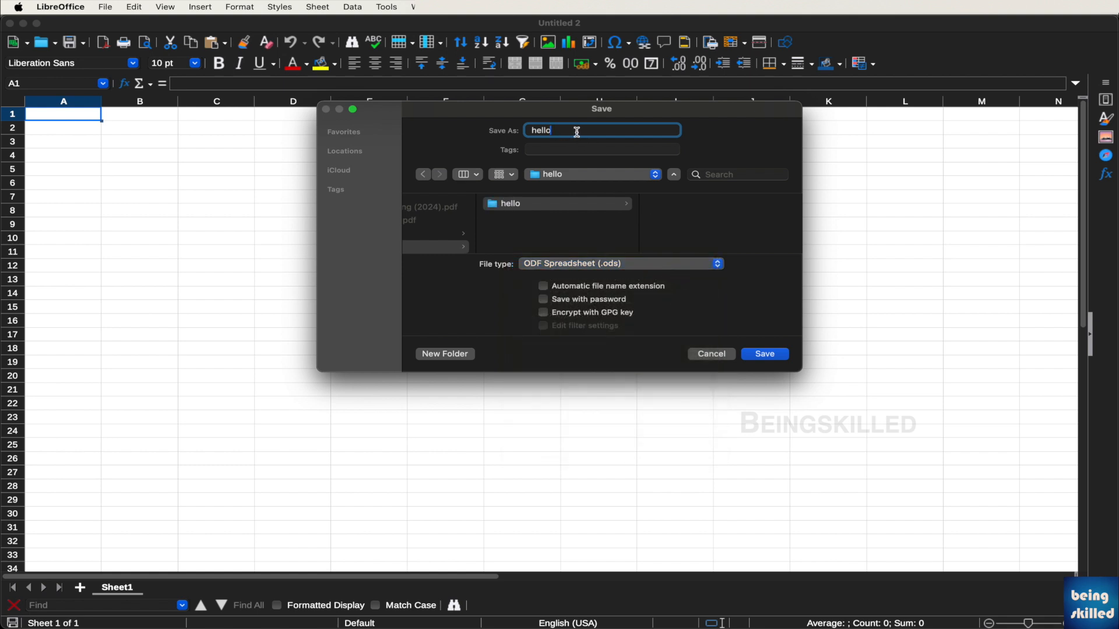
click(771, 354)
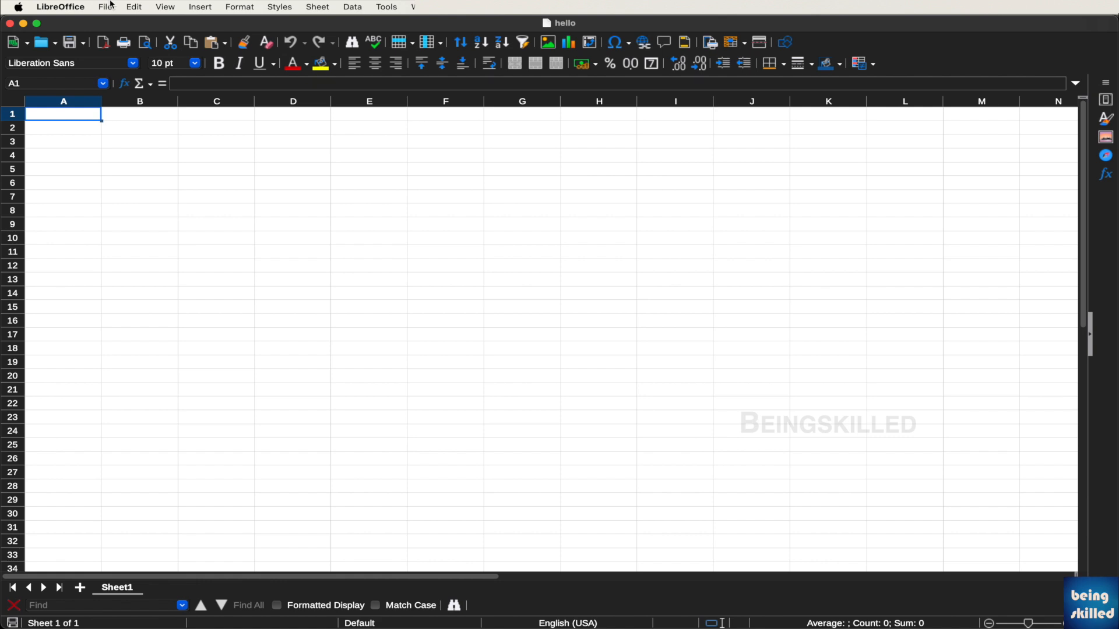
Save as Excel 2007–365 (.xlsx), declining to replace the existing hello file
click(106, 6)
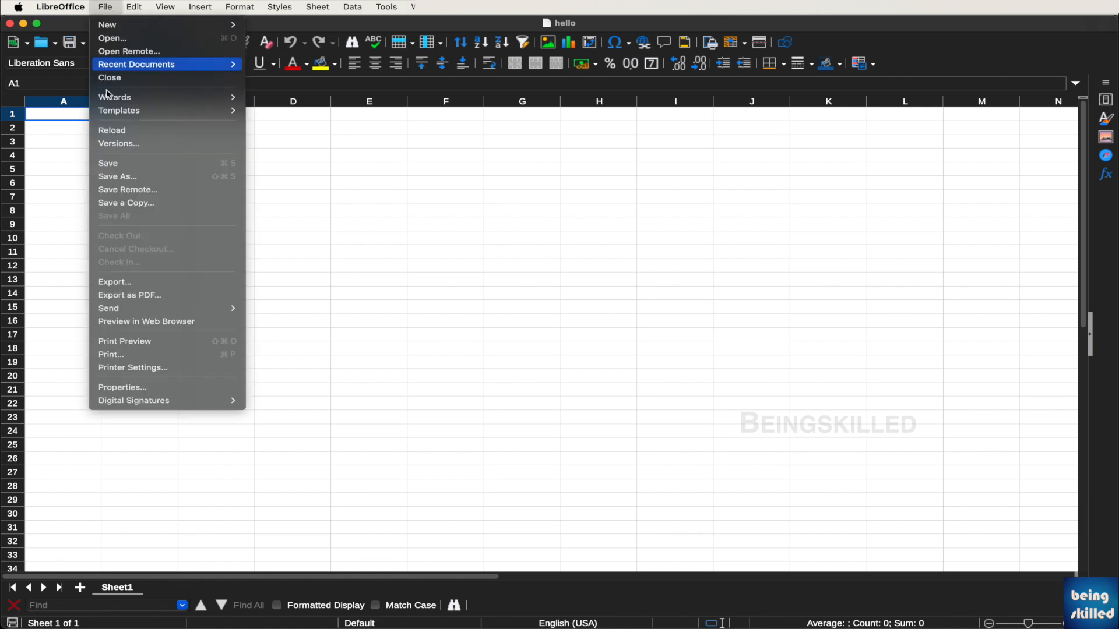
click(127, 178)
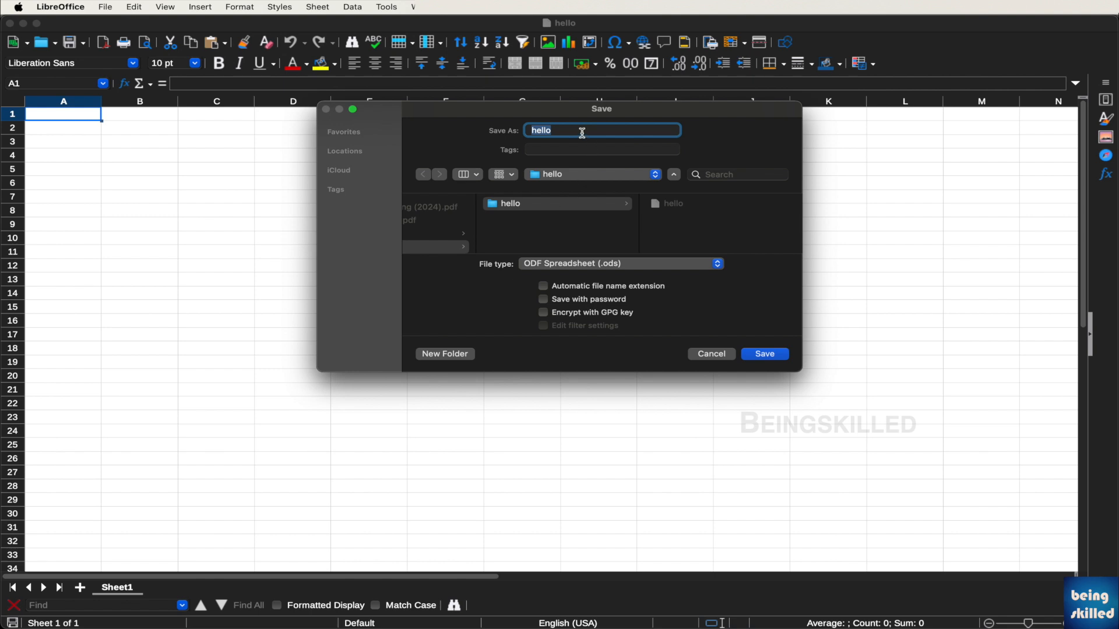
click(577, 130)
click(608, 263)
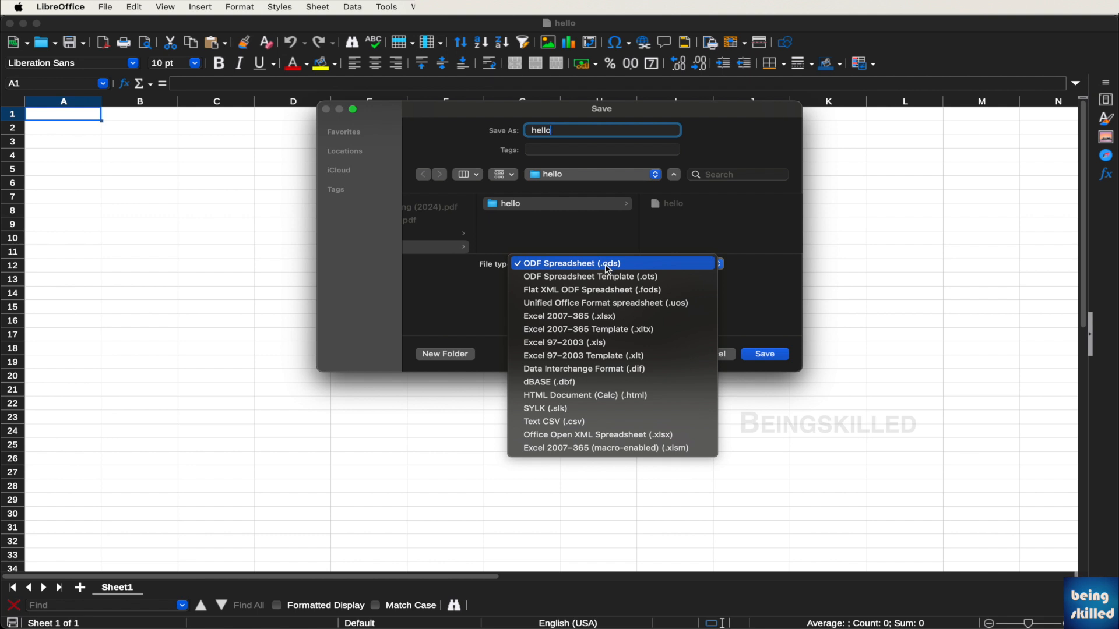
click(617, 317)
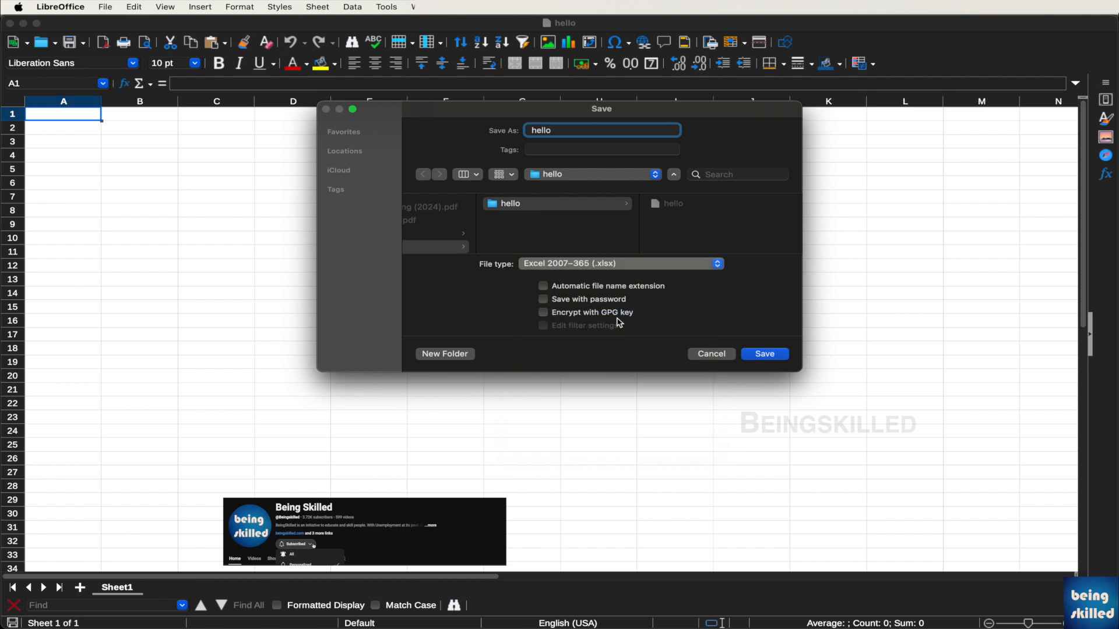
click(763, 355)
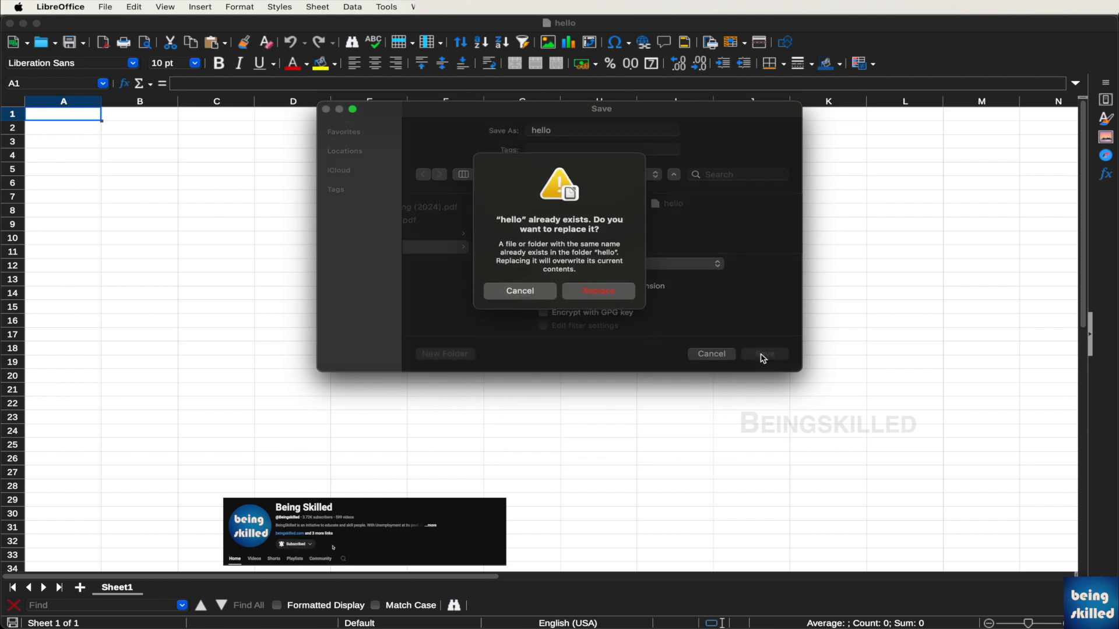
click(539, 299)
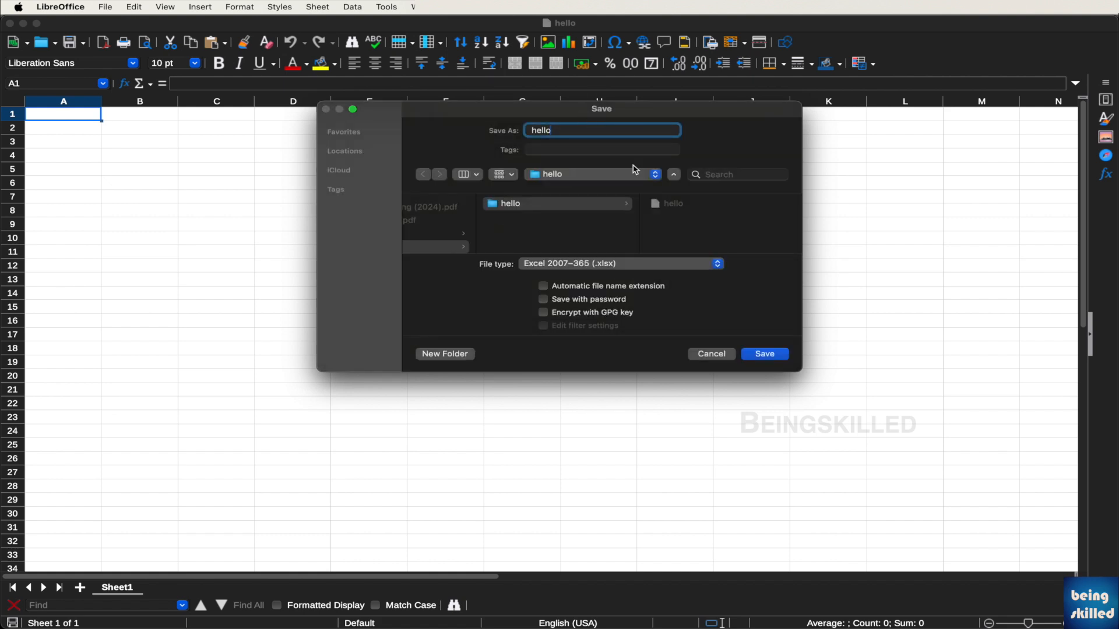
Correct the file name to hello, with automatic .xlsx file name extension turned on
text(1)
text(.xlsx)
click(622, 290)
click(602, 127)
double_click(602, 128)
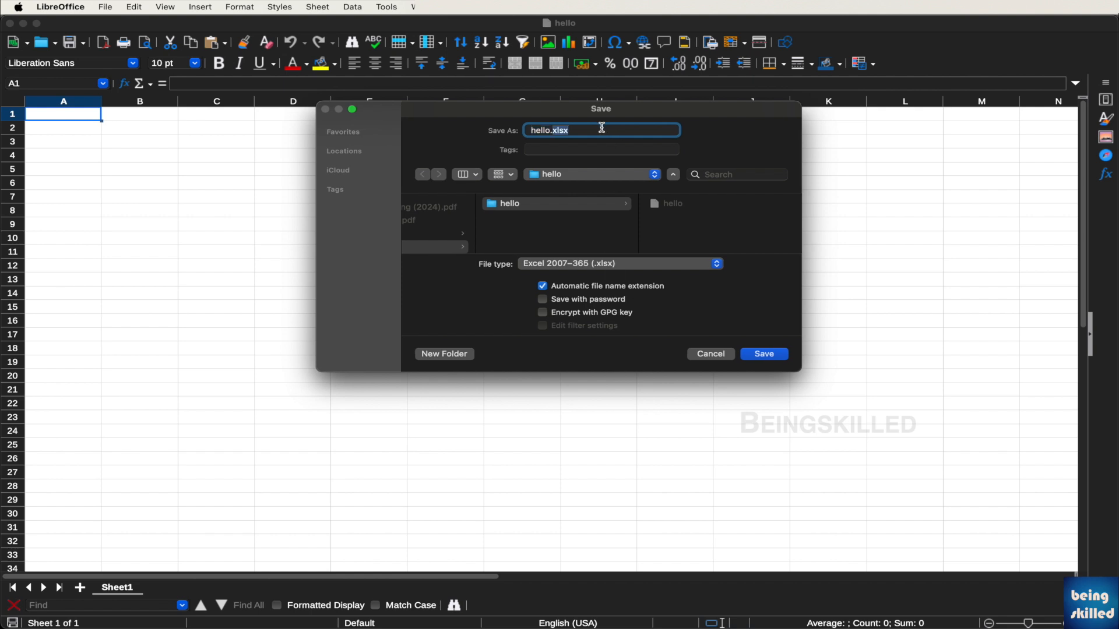
key(BackSpace)
Finish saving the Excel file, then save it again as hello.ods in ODF Spreadsheet format
click(766, 355)
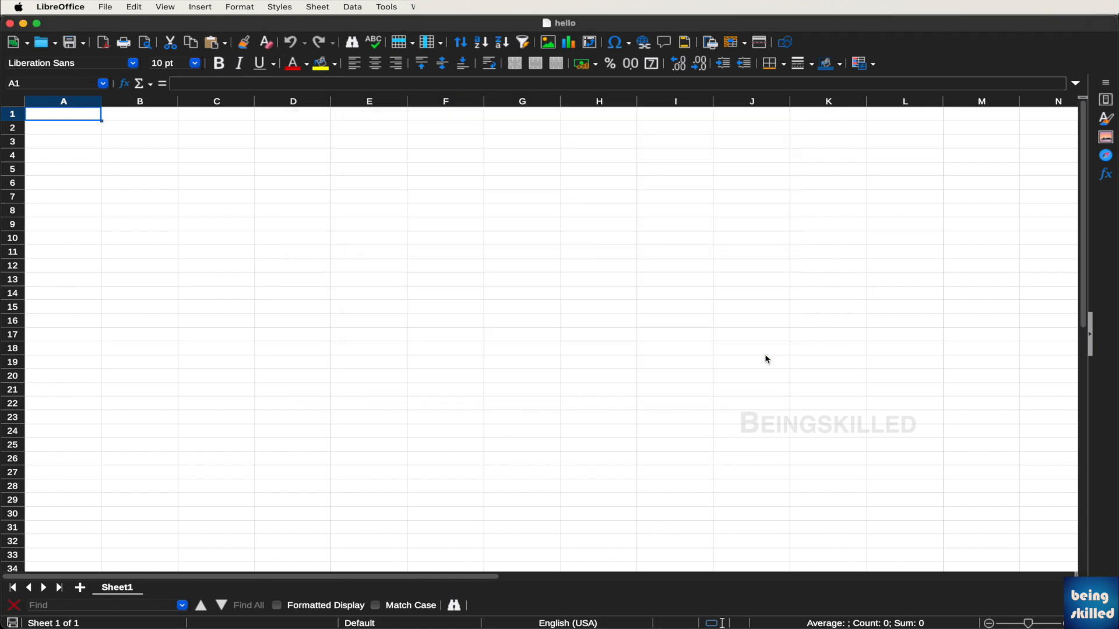
click(105, 6)
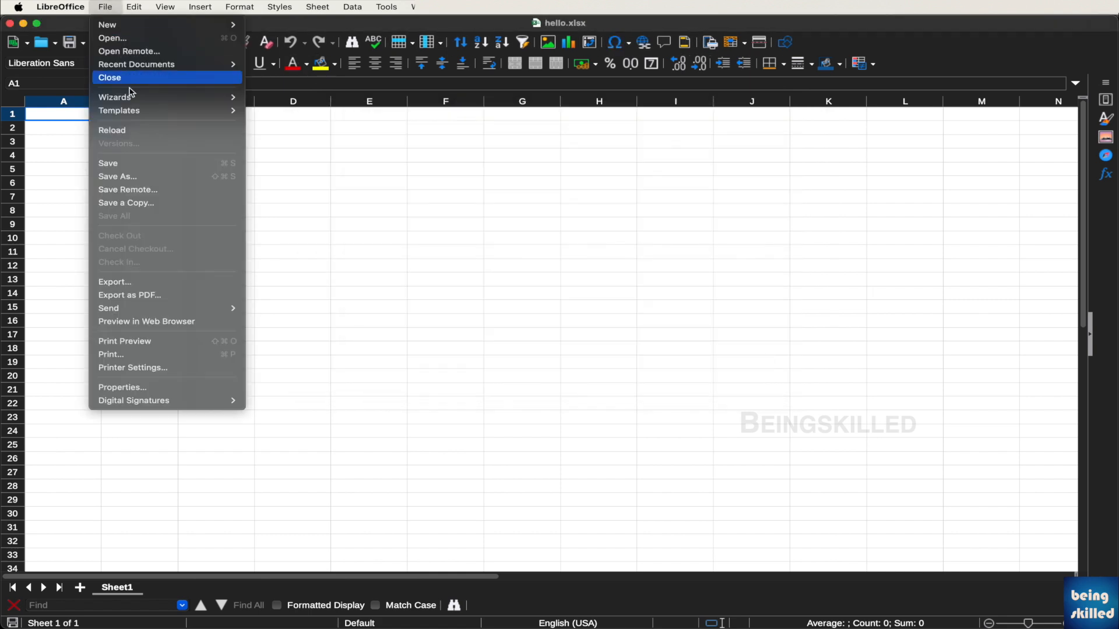
click(138, 176)
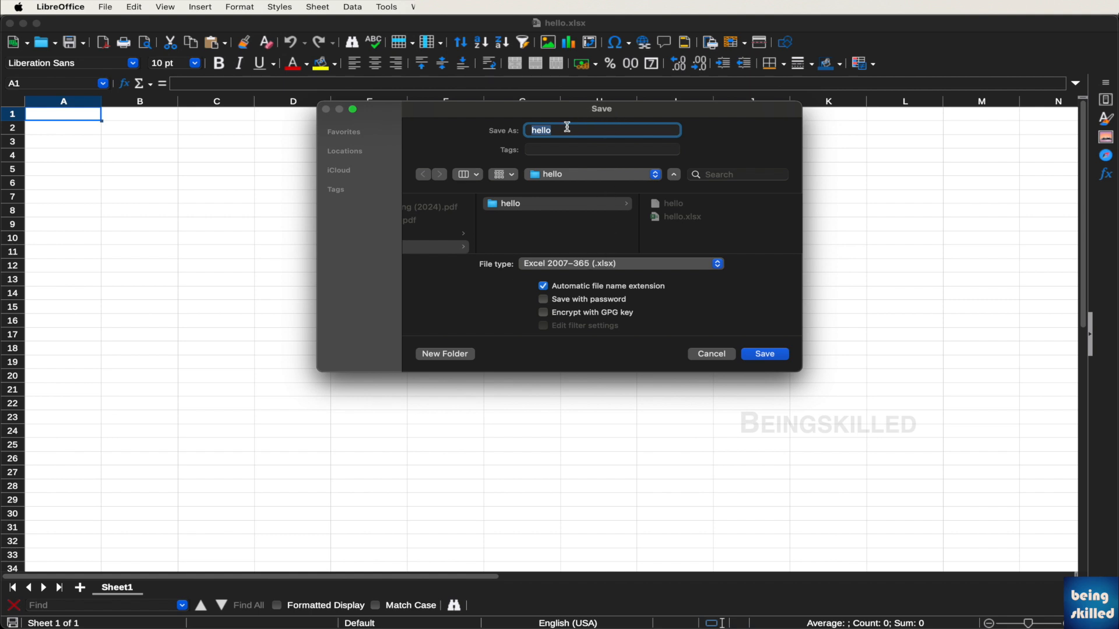
click(563, 265)
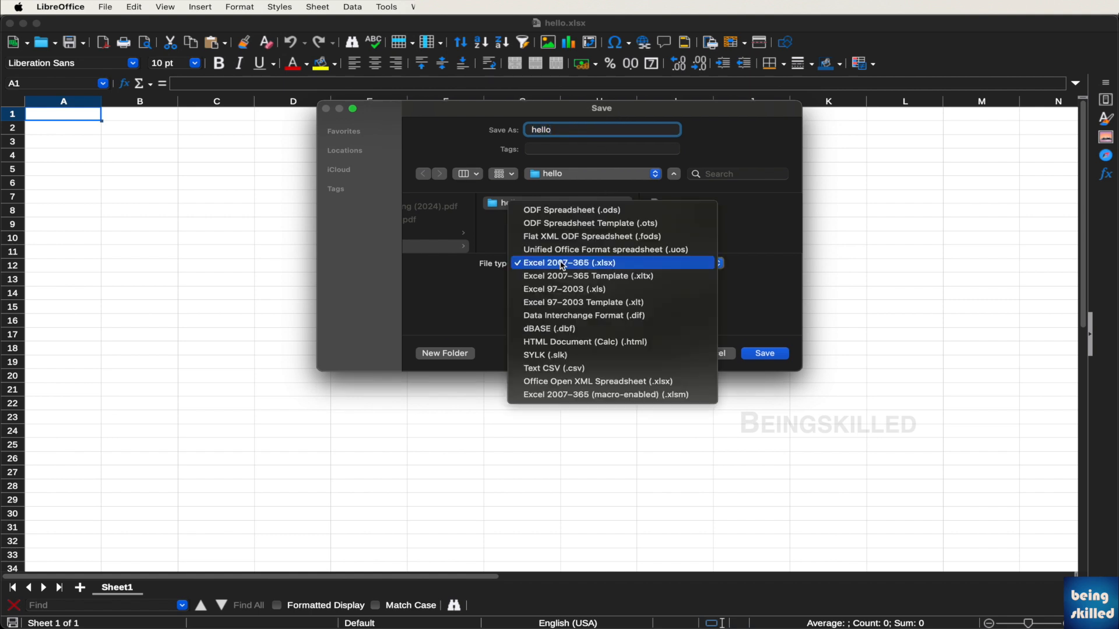
click(587, 211)
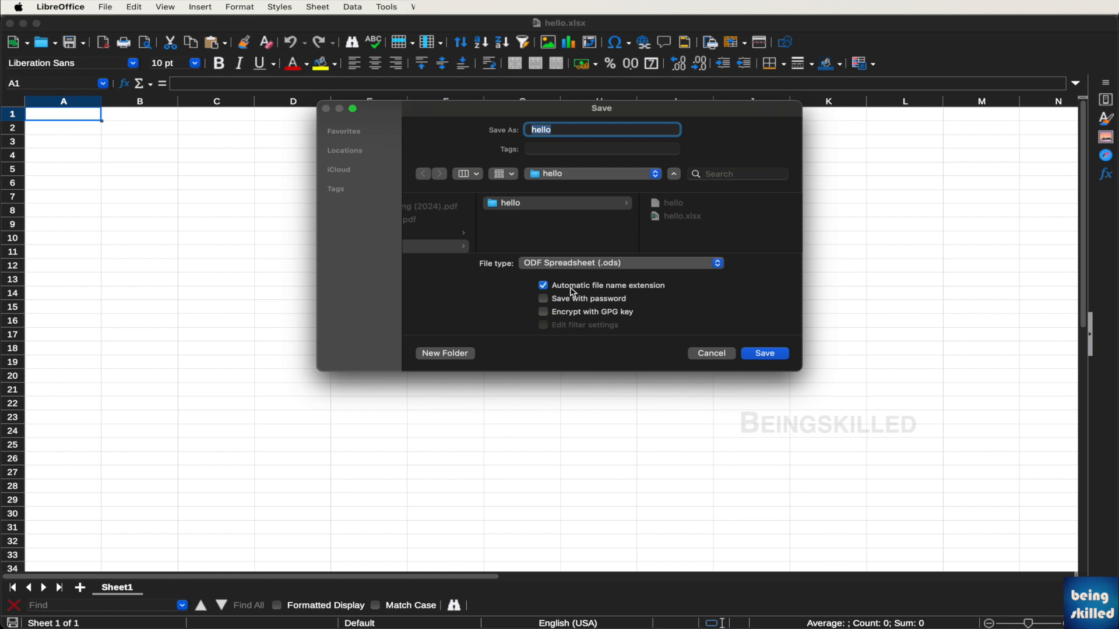
click(766, 353)
Save a copy named hello1.ods with automatic file name extension turned off
click(106, 7)
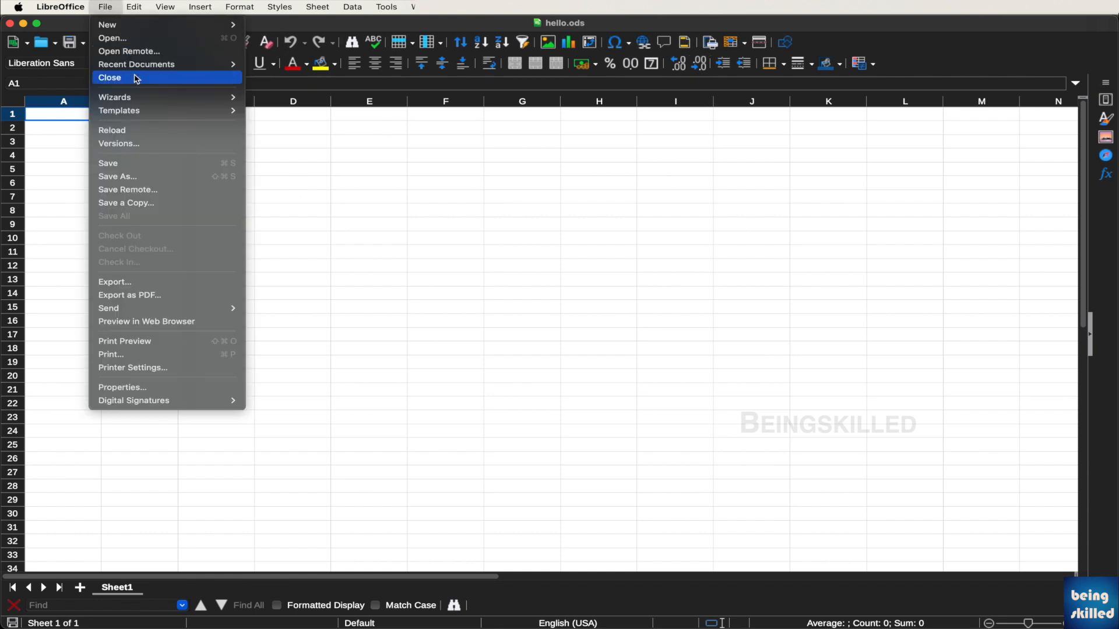
click(148, 176)
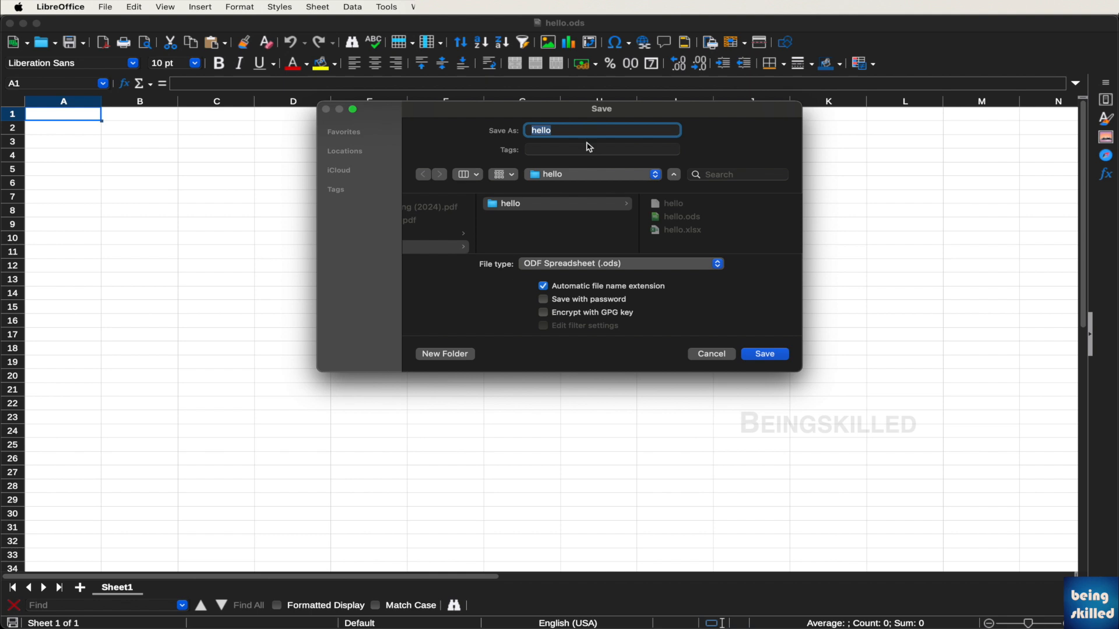
click(558, 288)
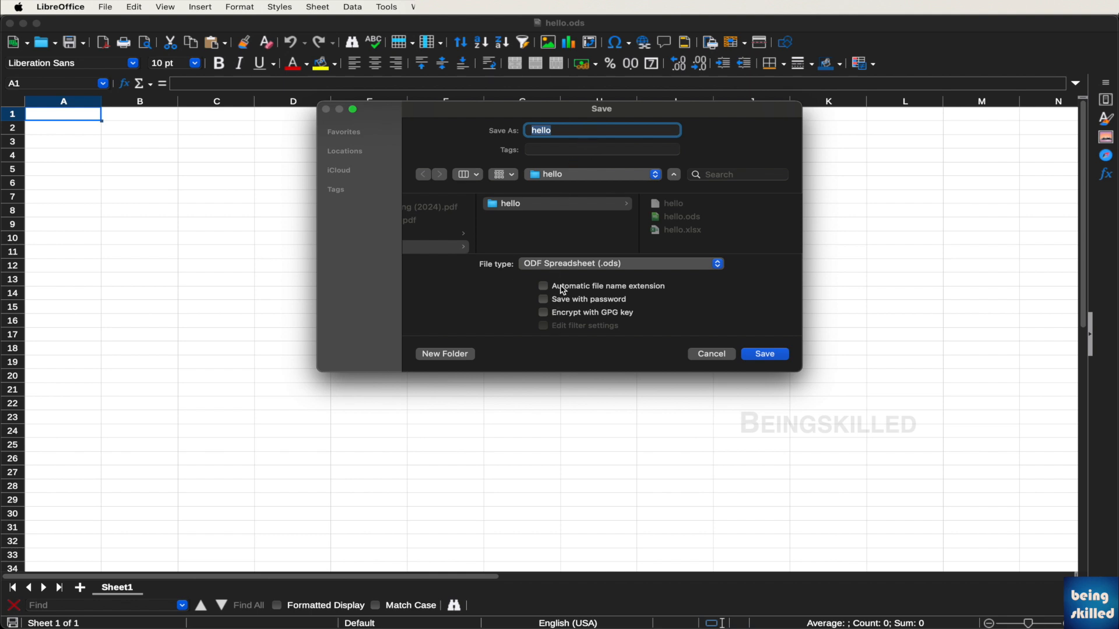
click(585, 131)
text(1.ods)
click(770, 356)
Select cell F6 and change the Save As file name from hello1 to hello2.ods
click(450, 188)
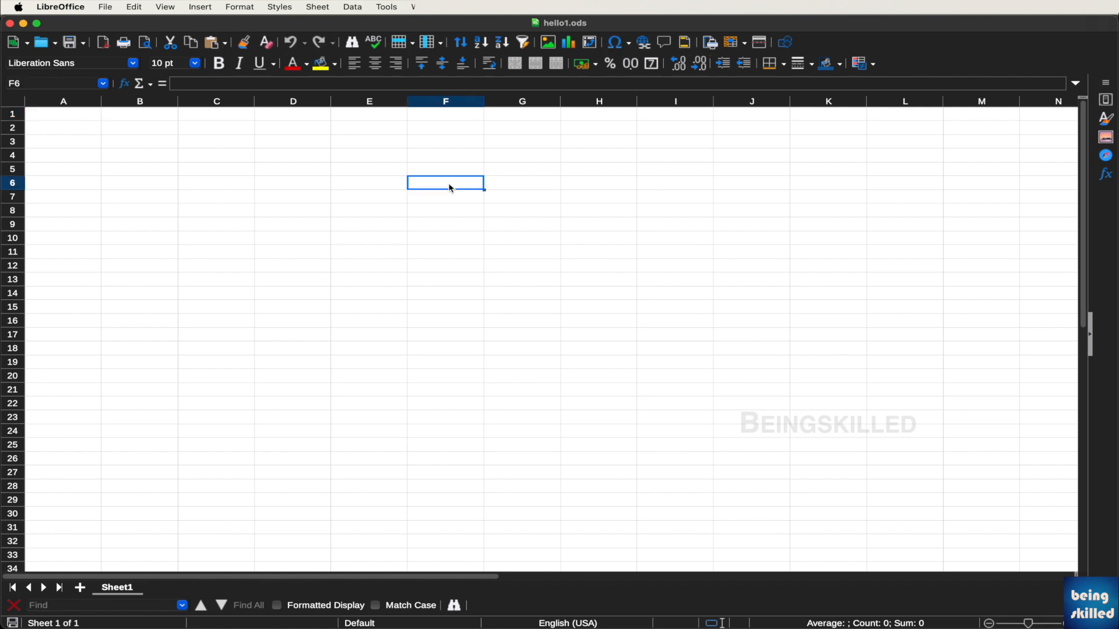
click(111, 7)
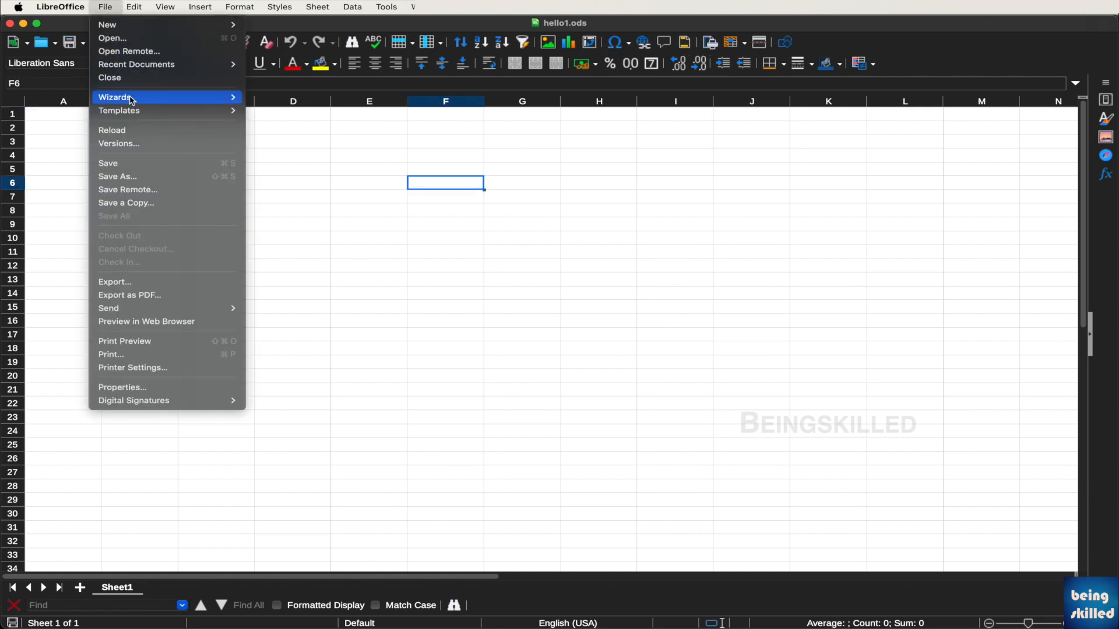
click(143, 176)
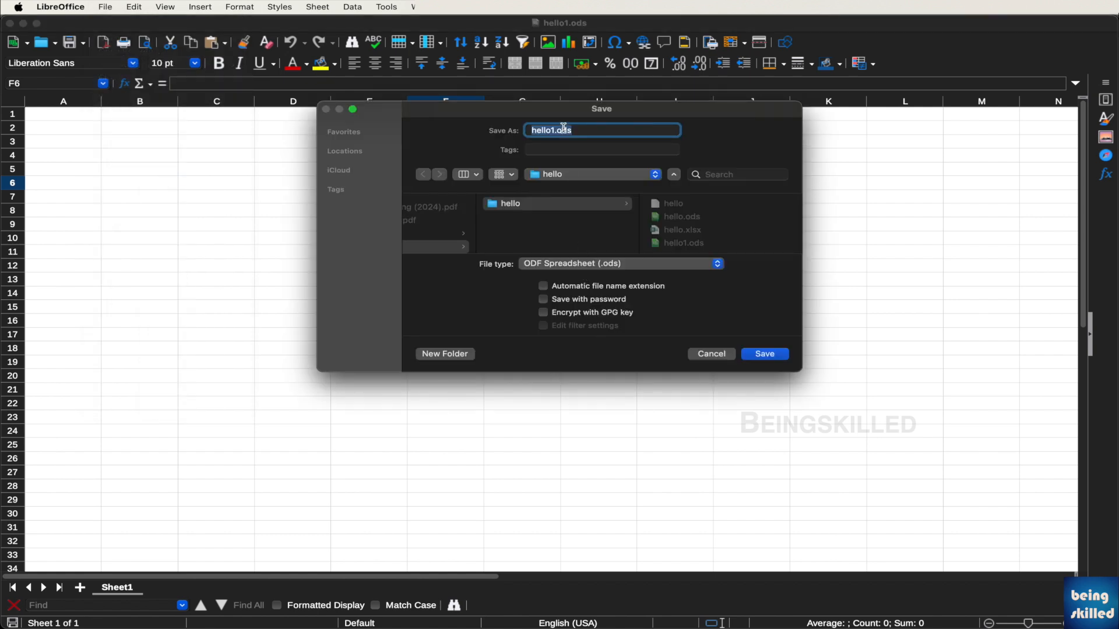
click(591, 132)
click(554, 131)
key(BackSpace)
text(2)
Save hello2.ods with Save with password ticked, entering and confirming the password
click(594, 286)
click(766, 355)
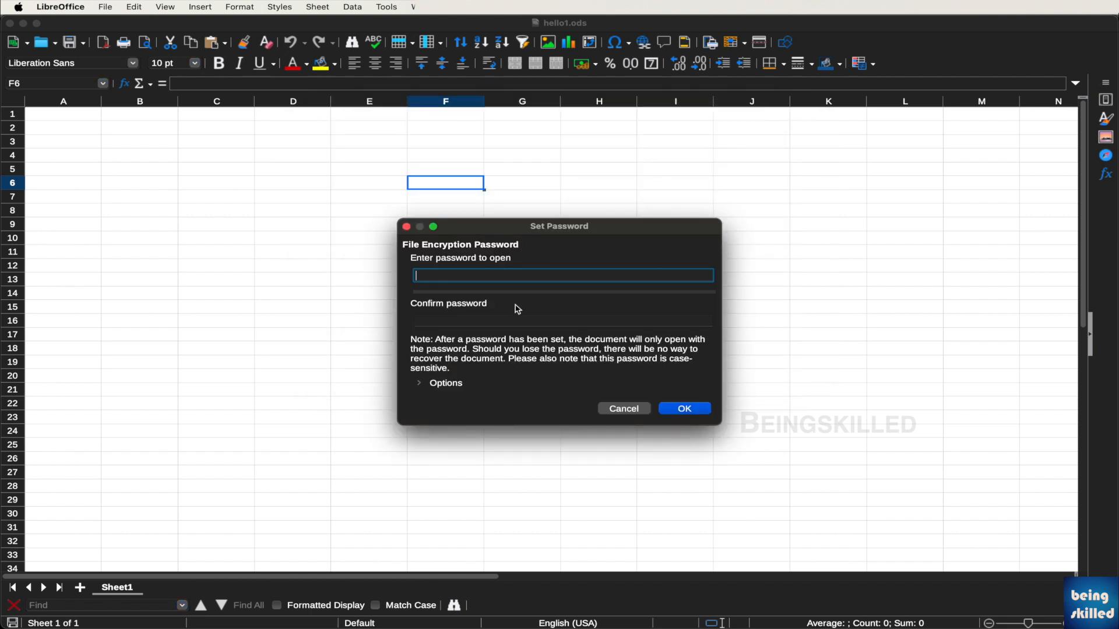
text(123)
key(Tab)
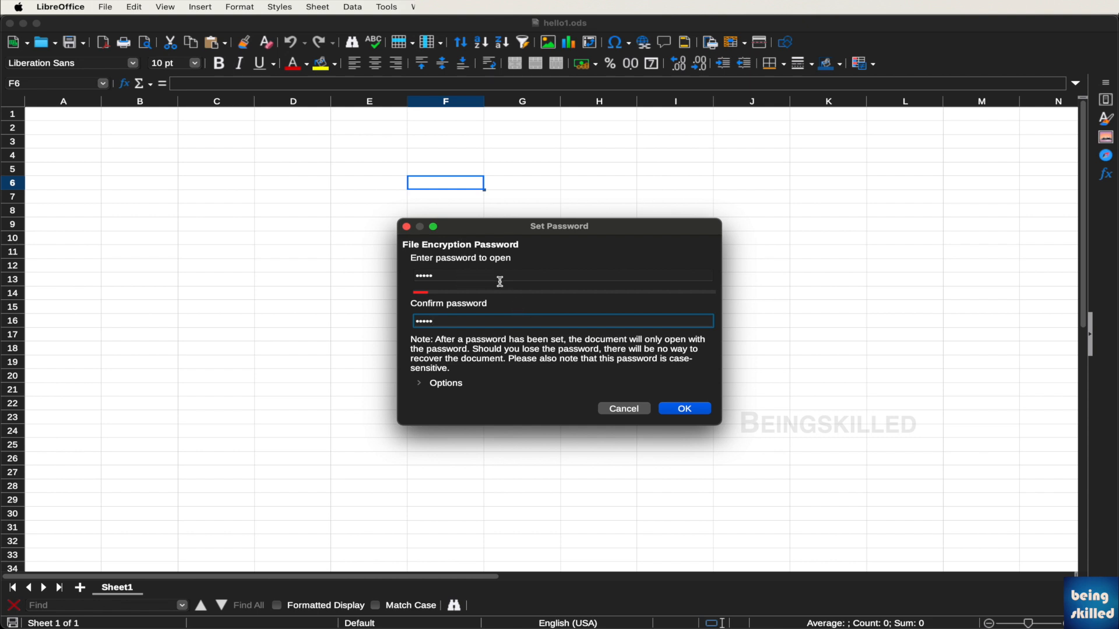
click(693, 411)
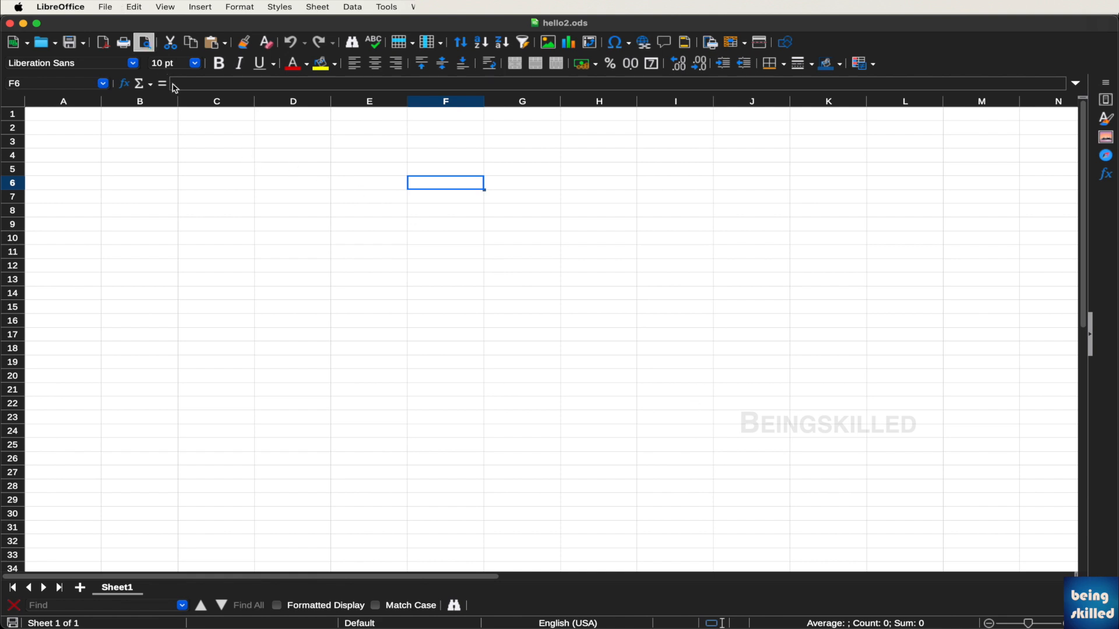
Select cell B2, then open hello.xlsx from the hello folder
click(177, 131)
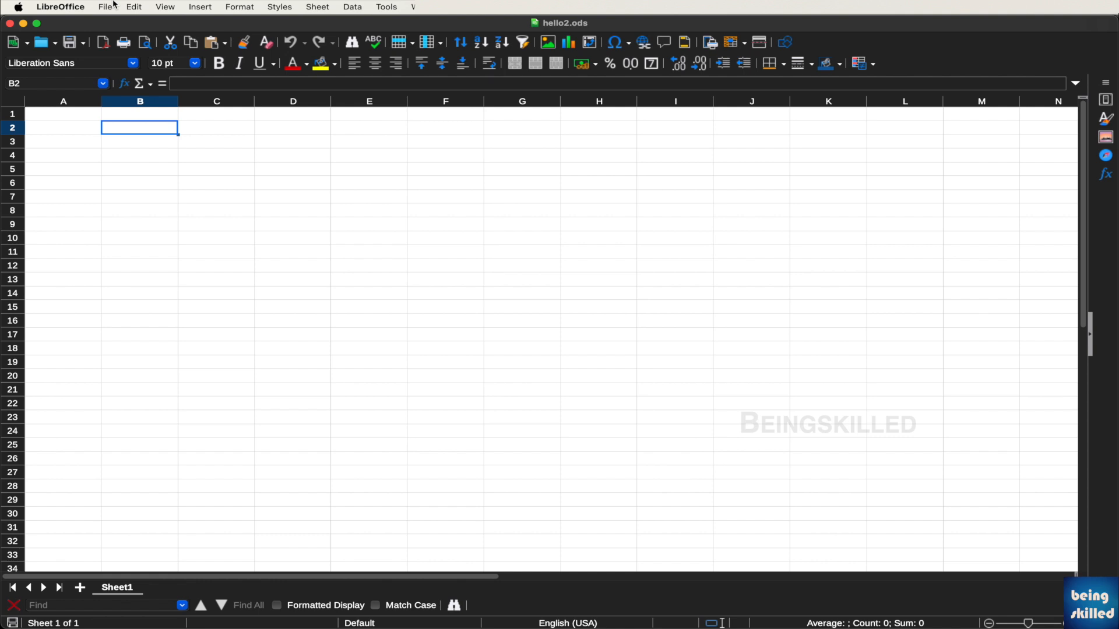
click(115, 5)
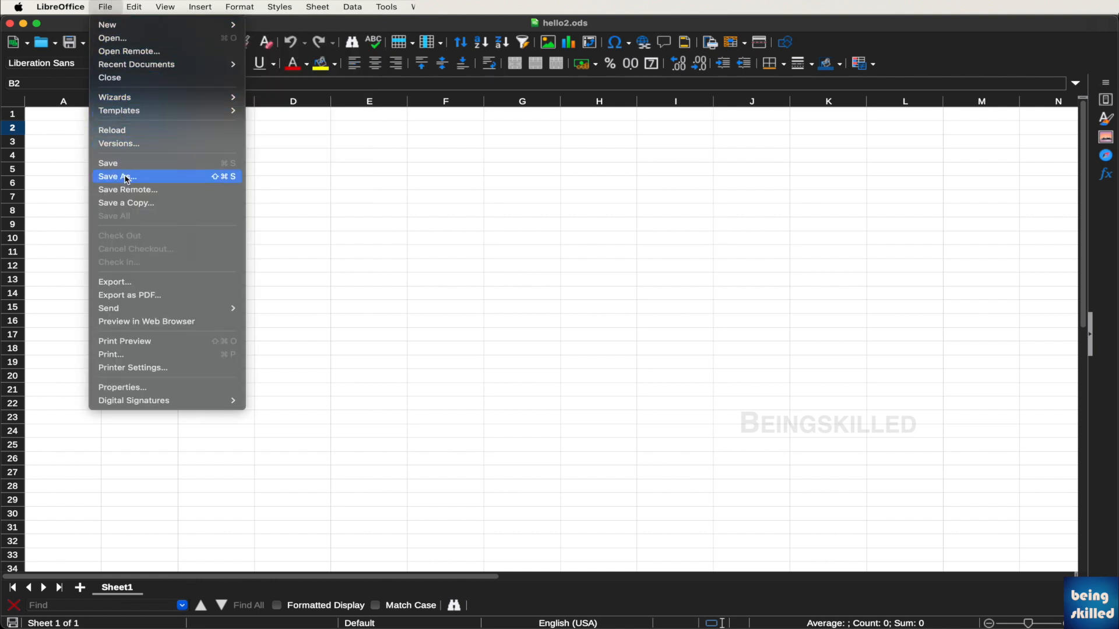
click(145, 37)
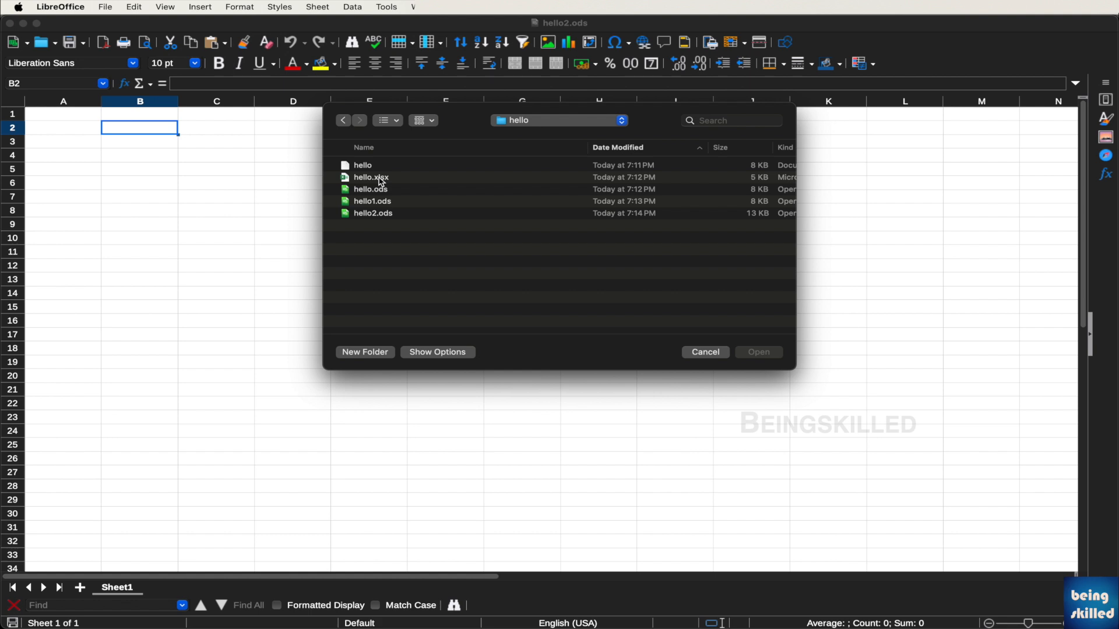
click(382, 182)
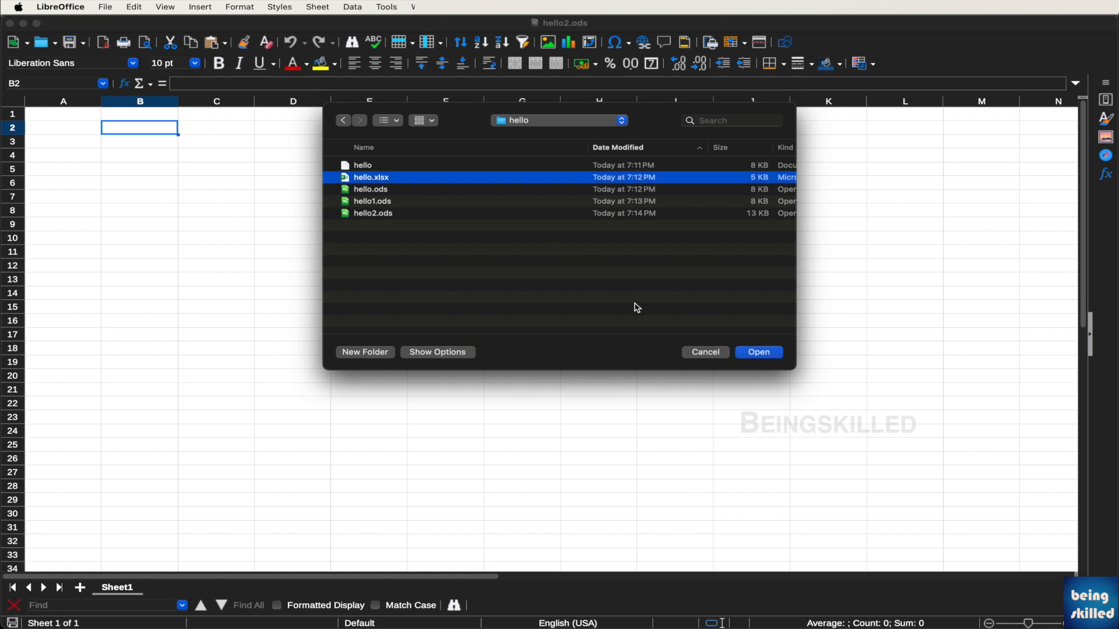
click(759, 353)
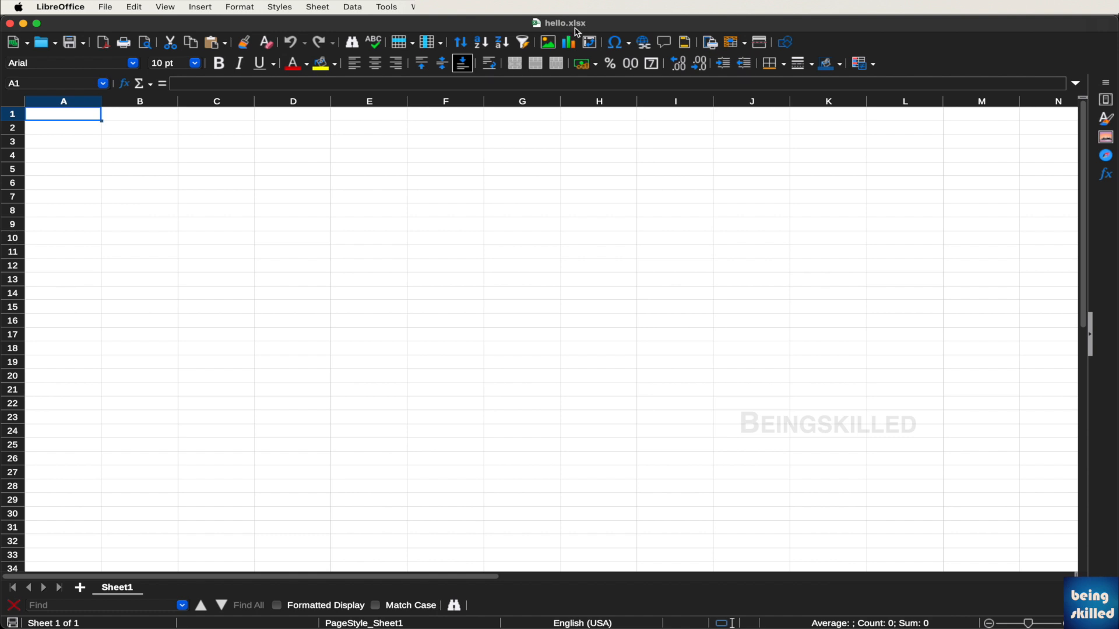
Enter the headers S.no, Name, Location, Country and EID in A1:E1
click(234, 180)
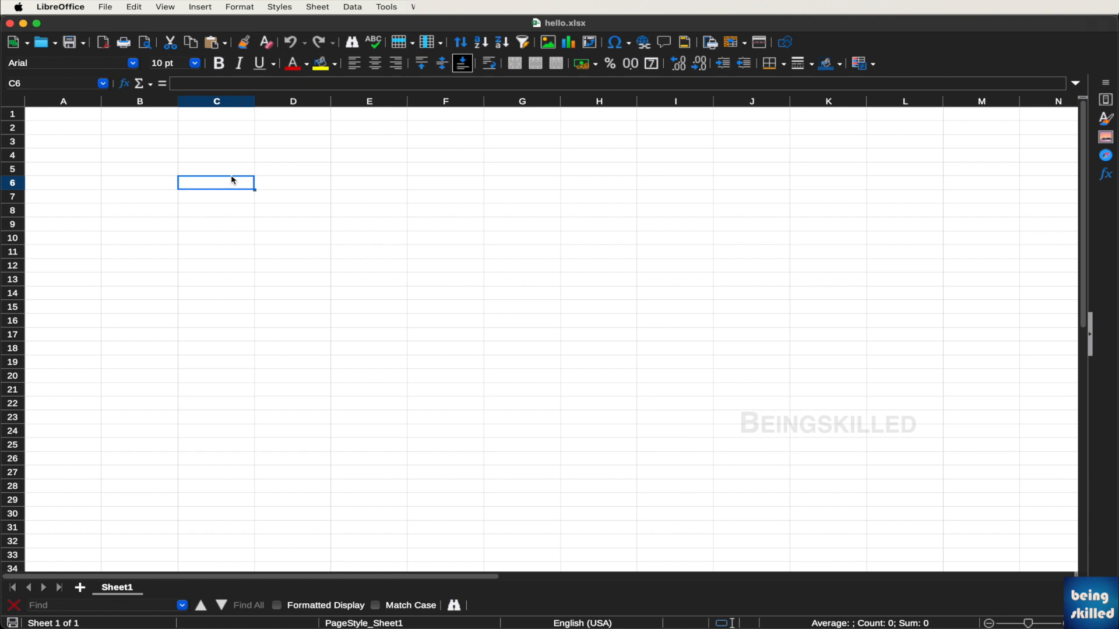
click(75, 115)
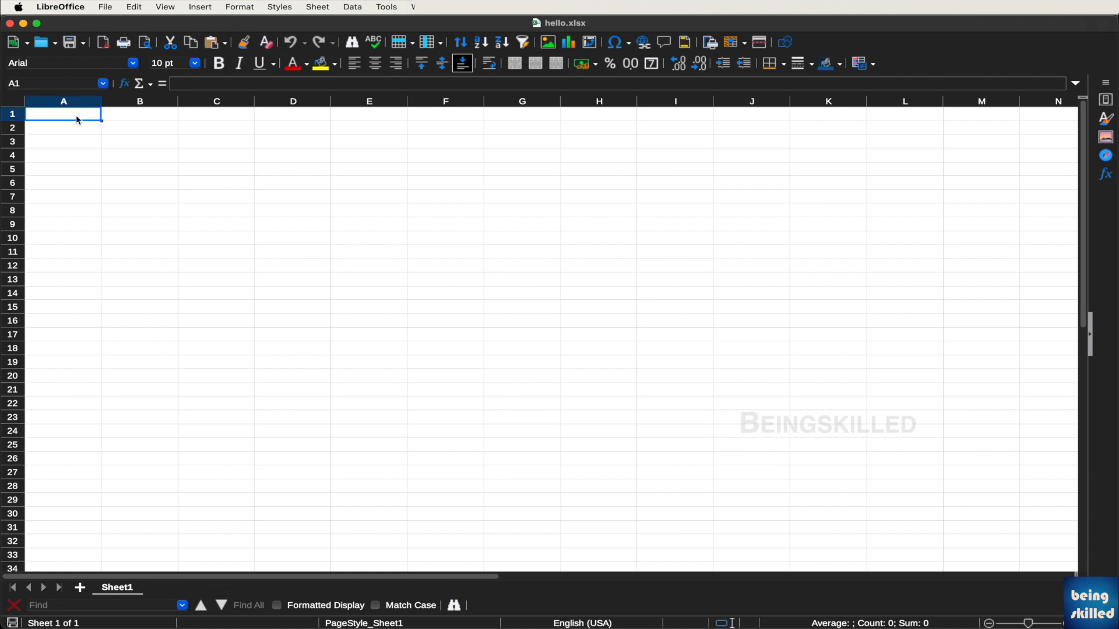
text(S.no)
key(Tab)
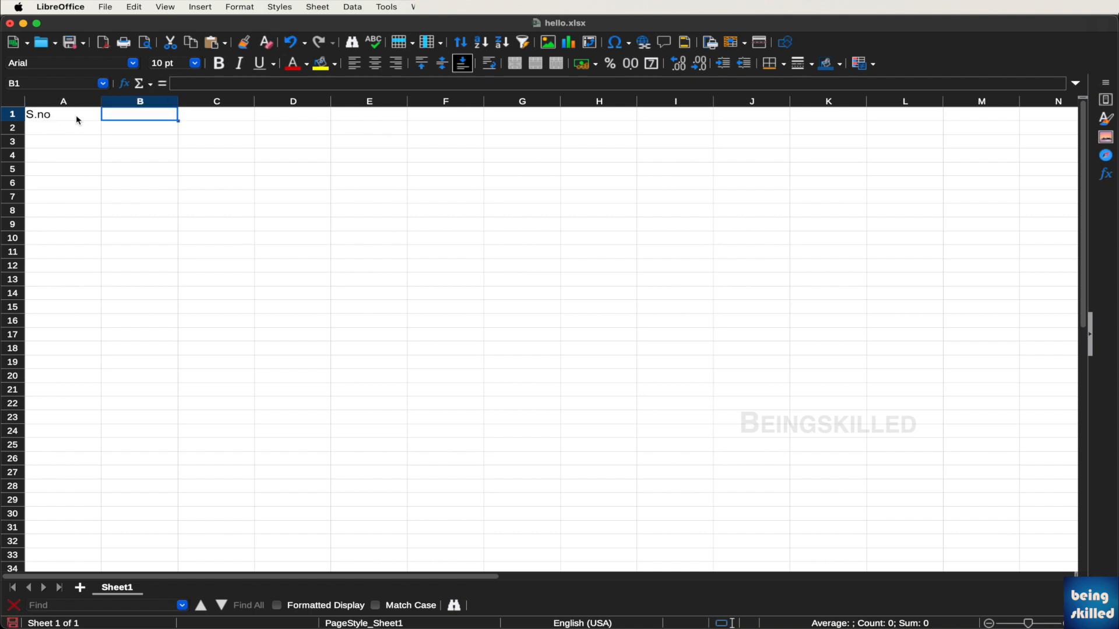
text(Name)
key(Tab)
text(Location)
key(Tab)
text(Country)
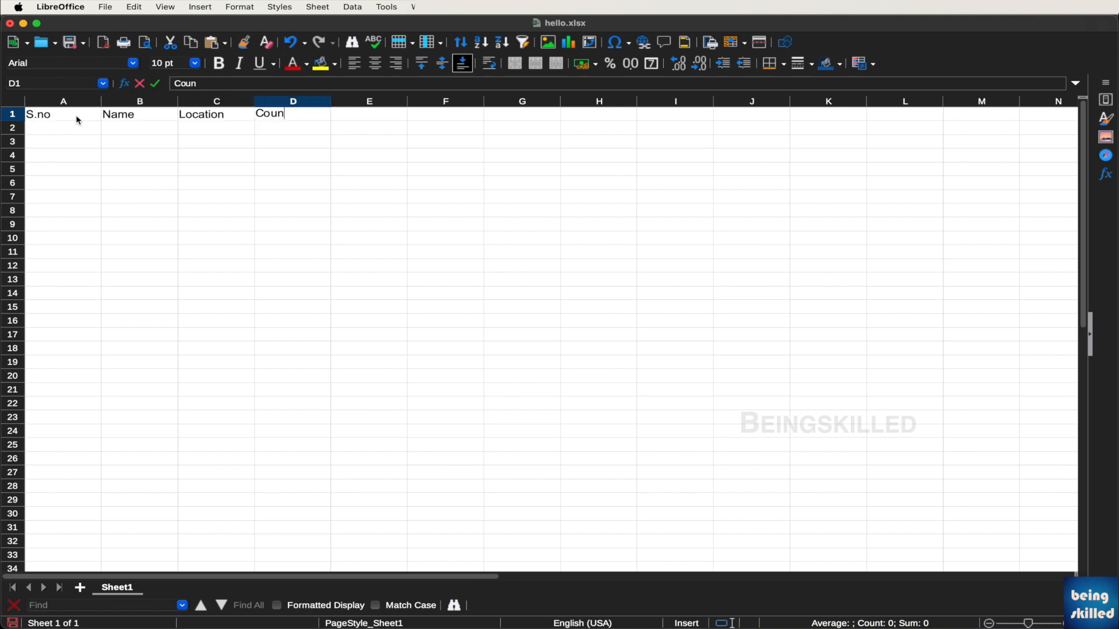
key(Tab)
text(EID)
key(Return)
Enter serial numbers 1 to 8 down column A
text(1)
key(Return)
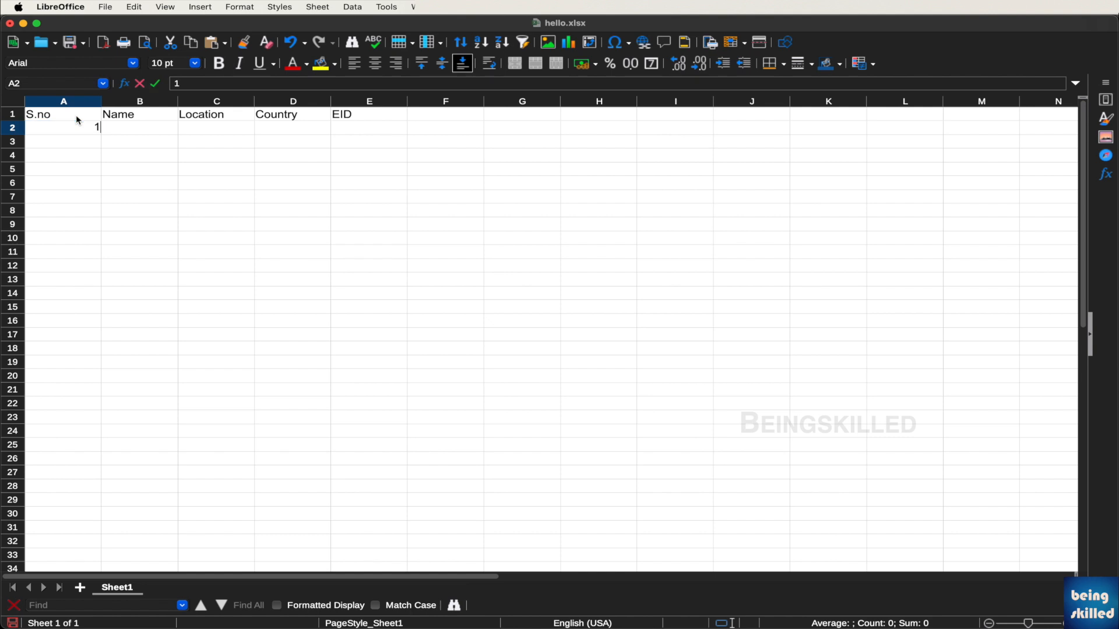
text(2)
key(Return)
text(3 4 5 6 )
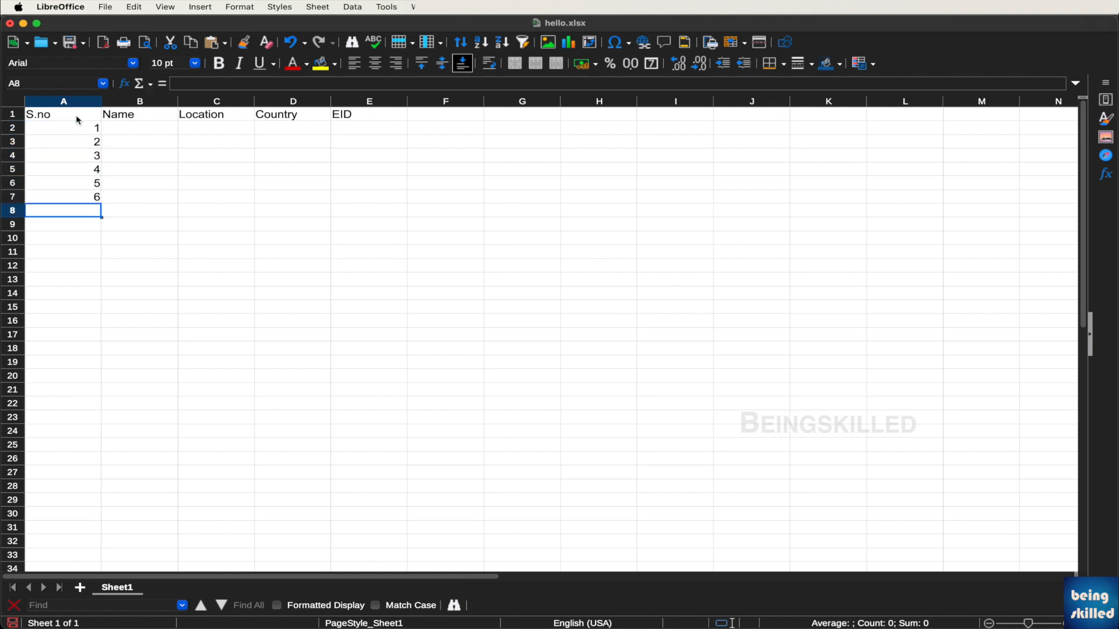
text(7 8)
key(Return)
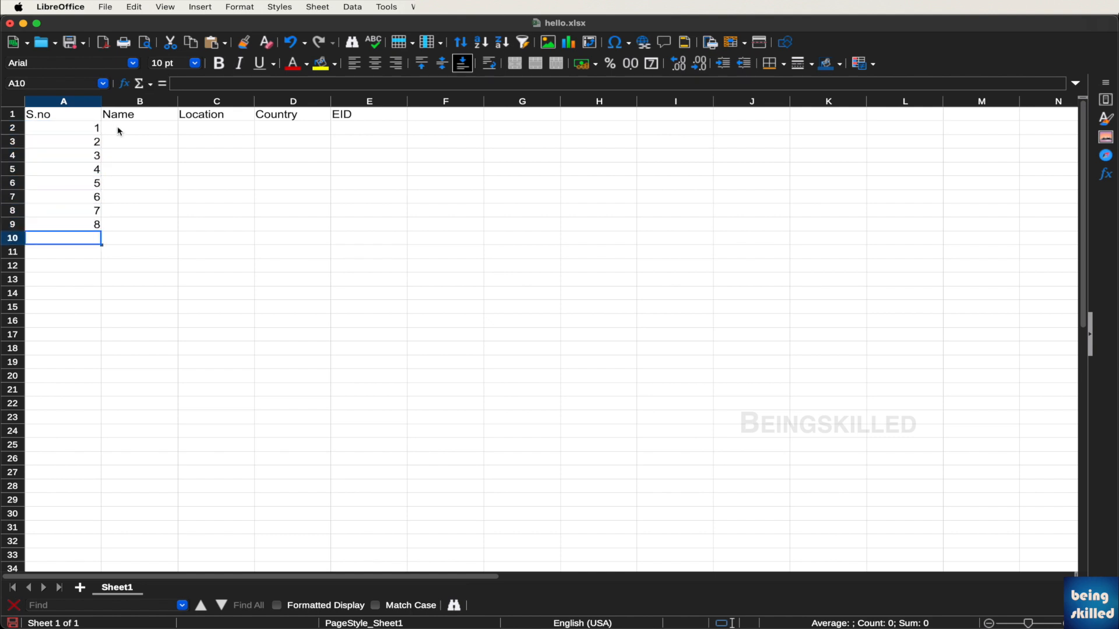
Fill eight names (John, Gaurav, Ram, Tom, Rita, Mac, Tim, Tom) and their locations (India to USA)
click(119, 131)
text(John Gaurav Ram )
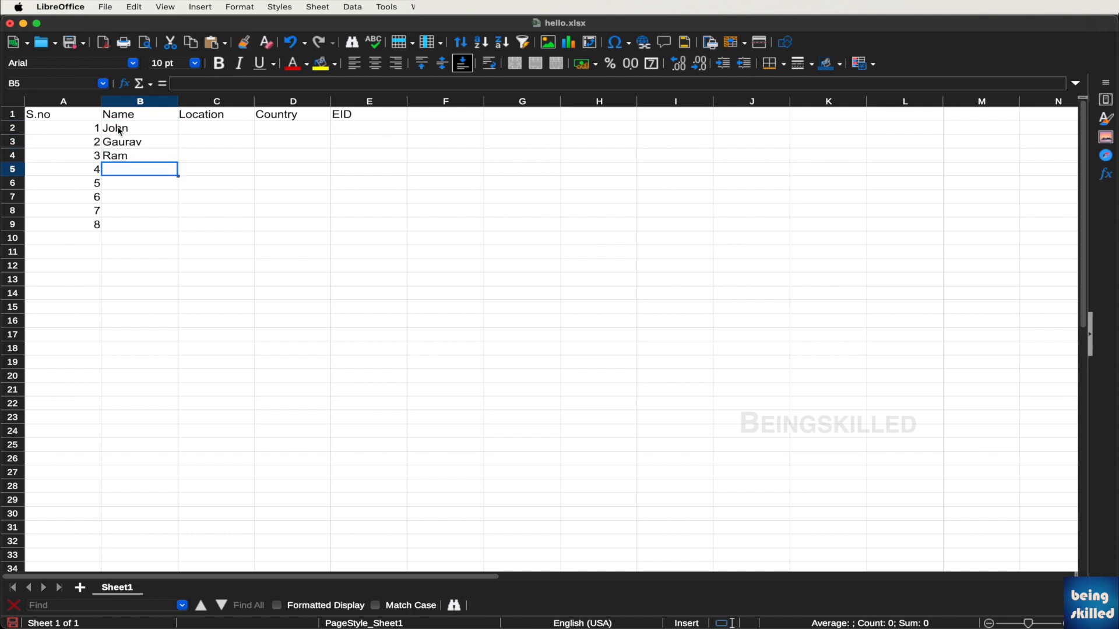
text(Tom Rita Mac Tim Tom)
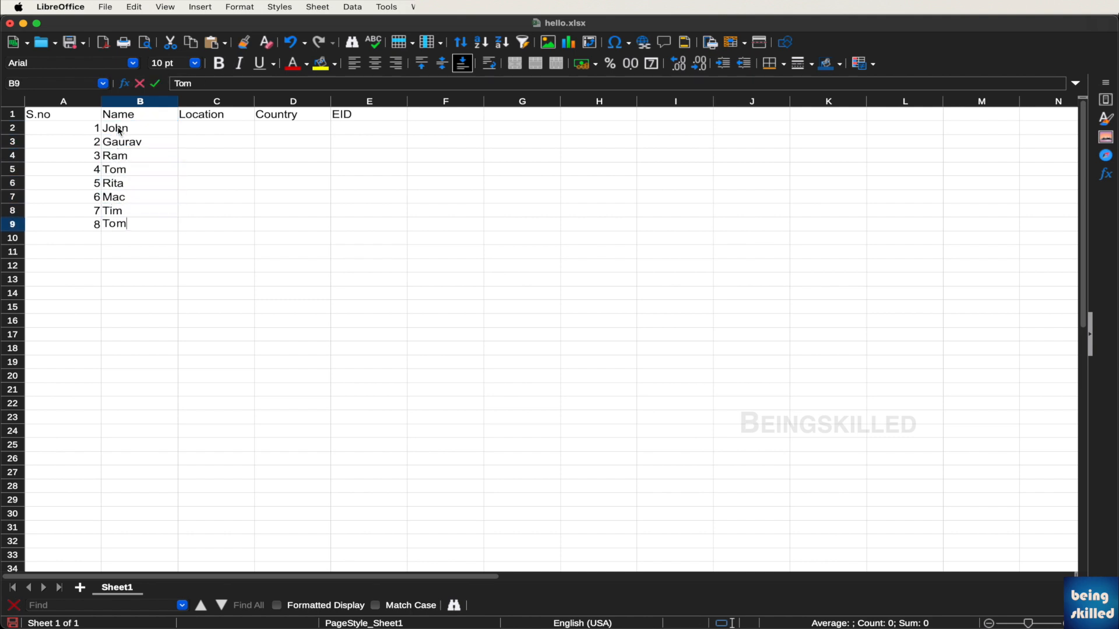
key(Tab)
click(208, 129)
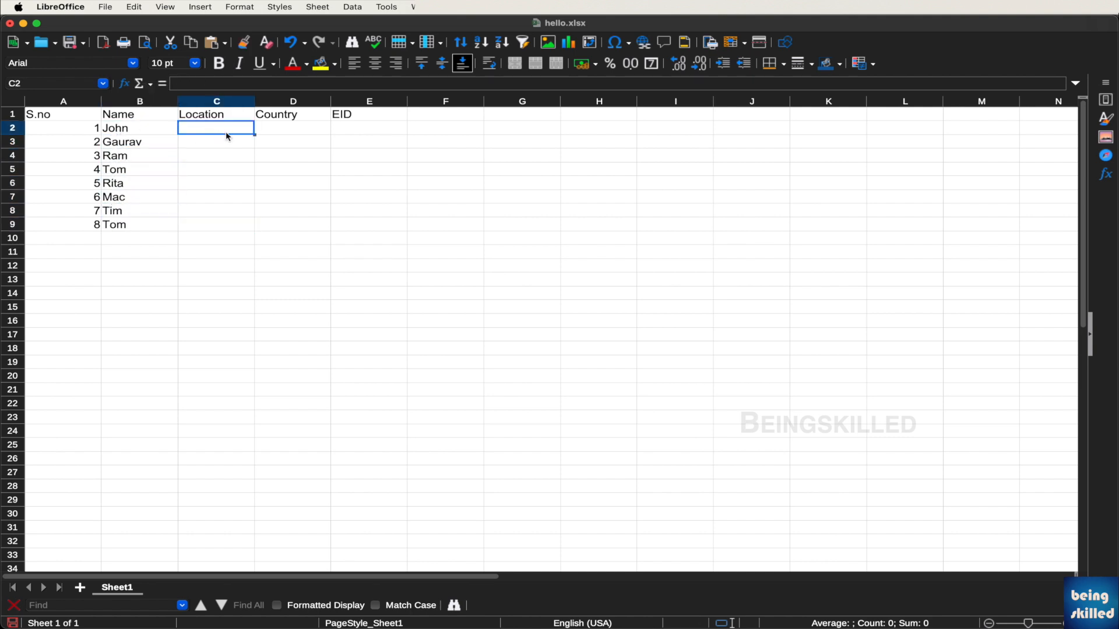
text(India UK USA France Africa Singapore France USA)
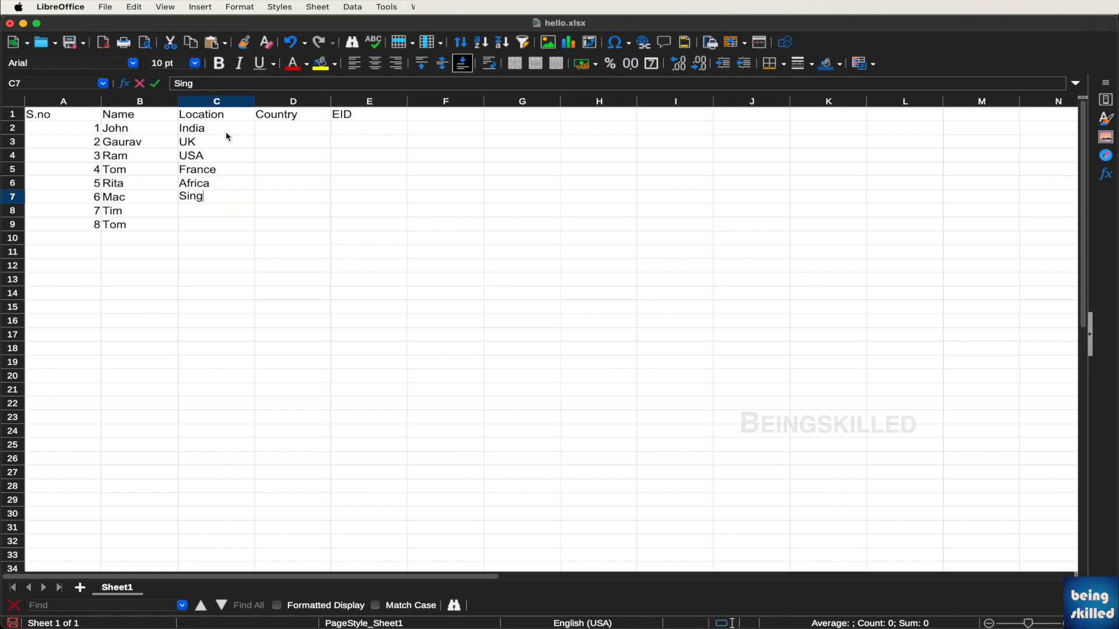
key(Tab)
Copy the eight locations C2:C9 into the Country column D2:D9
key(super+Up)
key(Down)
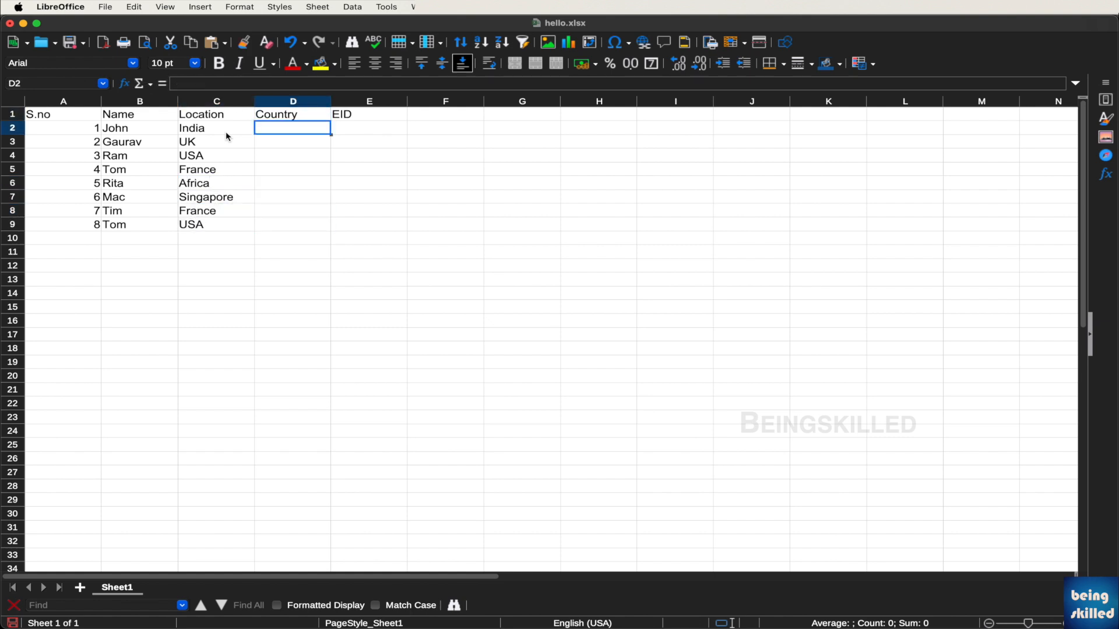
key(Left)
key(super+shift+Down)
key(super+c)
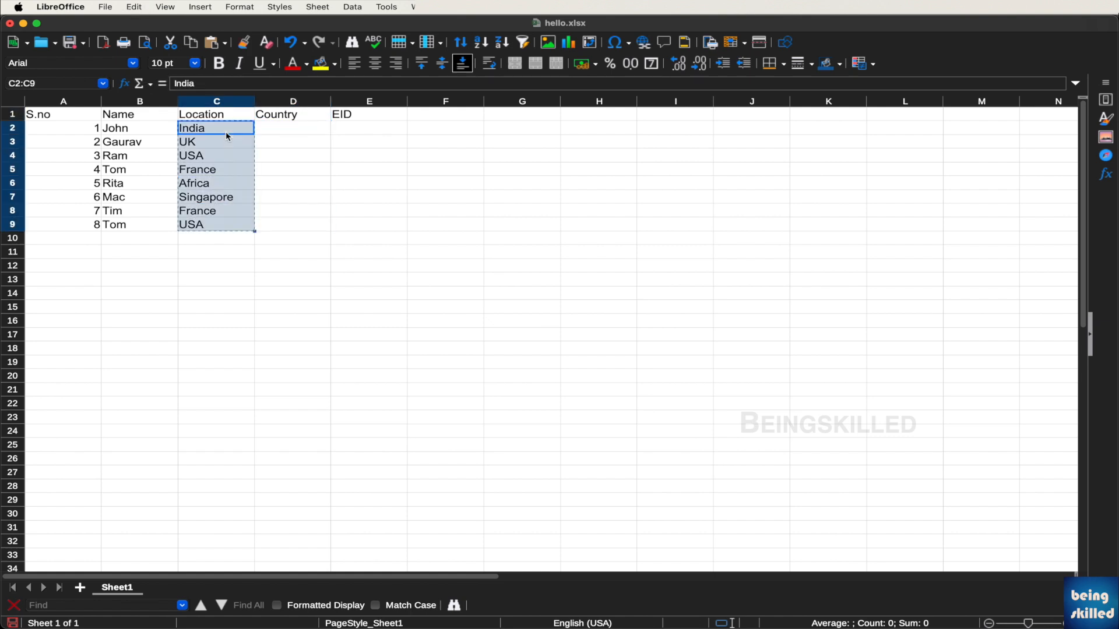
key(Right)
key(super+v)
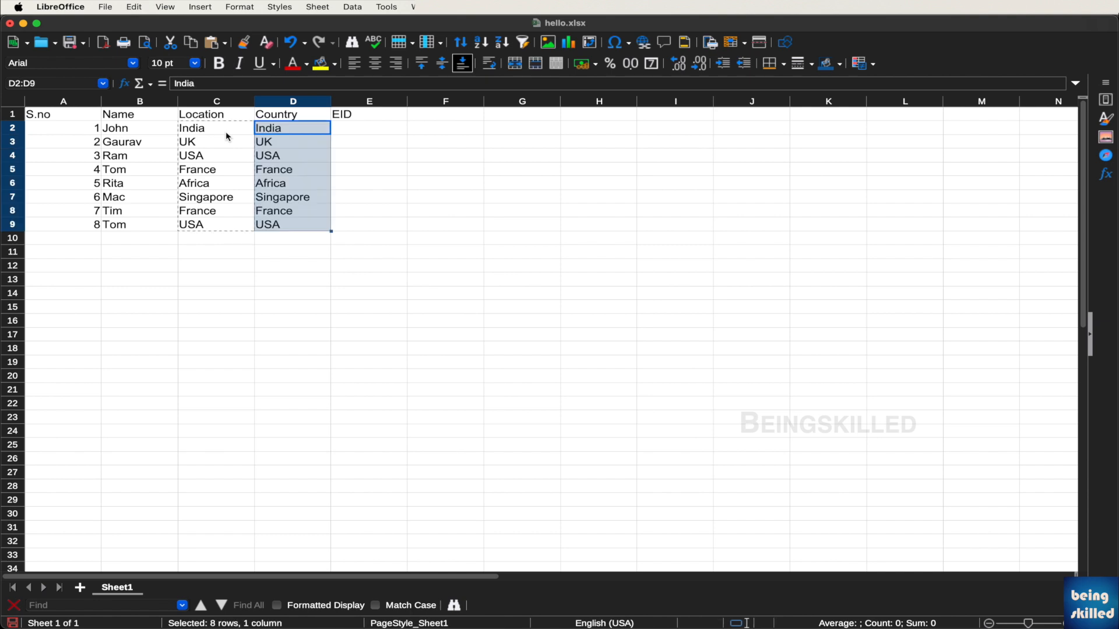
Enter EID values 123, 342 and 4342 starting at E2
key(Right)
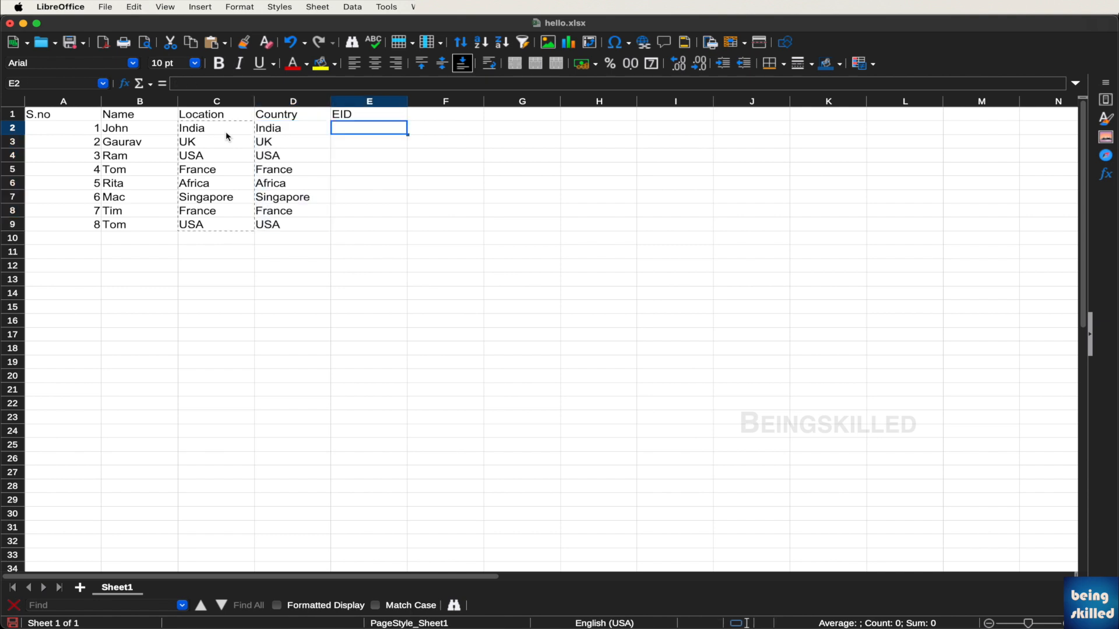
text(123)
key(Return)
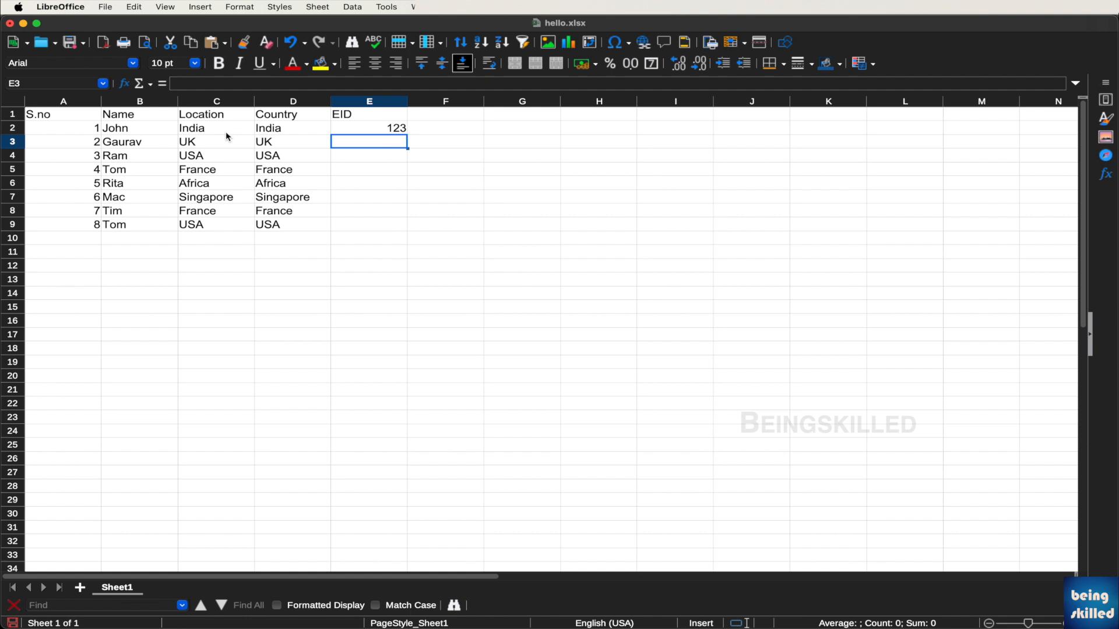
text(342)
key(Return)
text(4342)
key(Return)
Finish EIDs 656, 434, 6665, 454, 334, then try centring A1:E9 and undo it
text(656 434 6665 454 334)
key(Return)
mouse_move(369, 224)
mouse_down()
mouse_move(63, 115)
mouse_move(383, 227)
mouse_up()
click(460, 159)
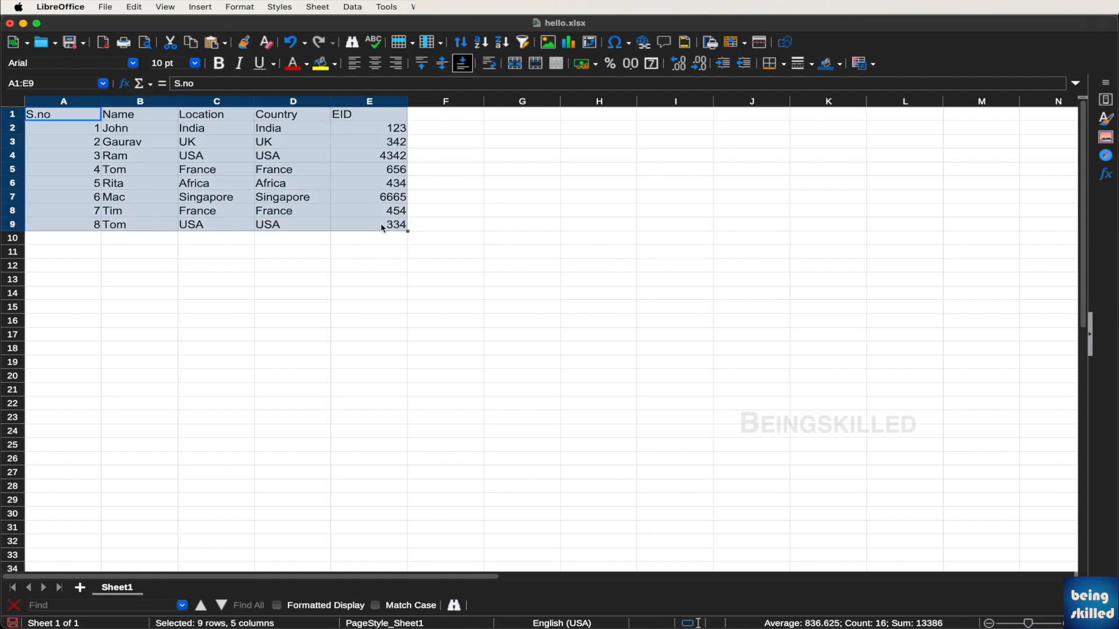
click(373, 65)
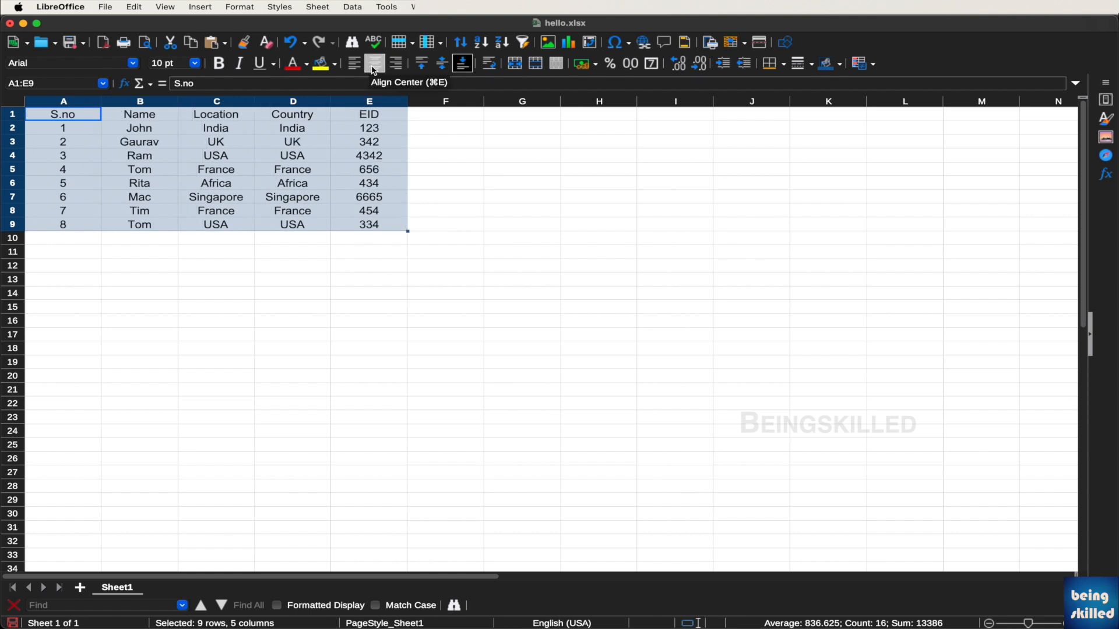
key(super+z)
Reselect A1:E9 and centre-align every cell in the table
click(447, 169)
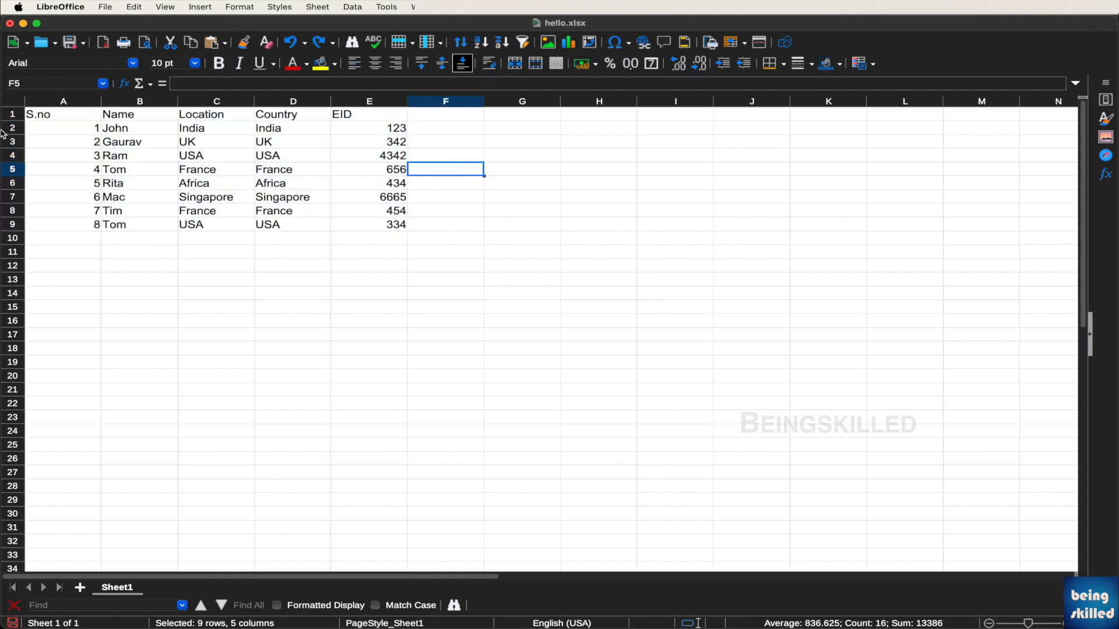
drag(52, 114, 376, 223)
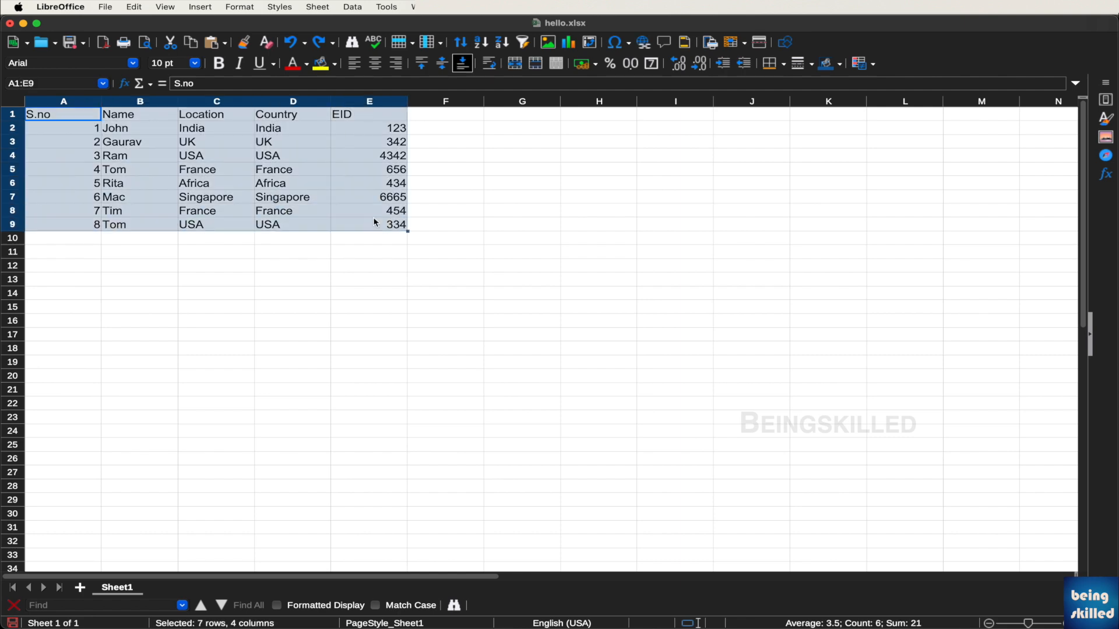
scroll(296, 187, up, 4)
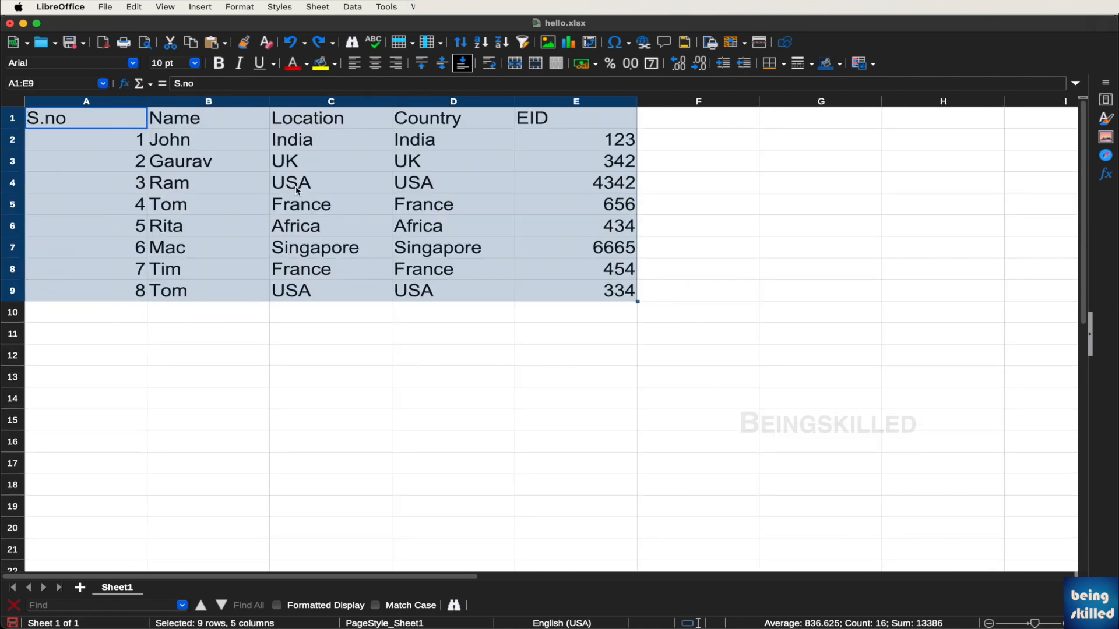
scroll(296, 186, up, 3)
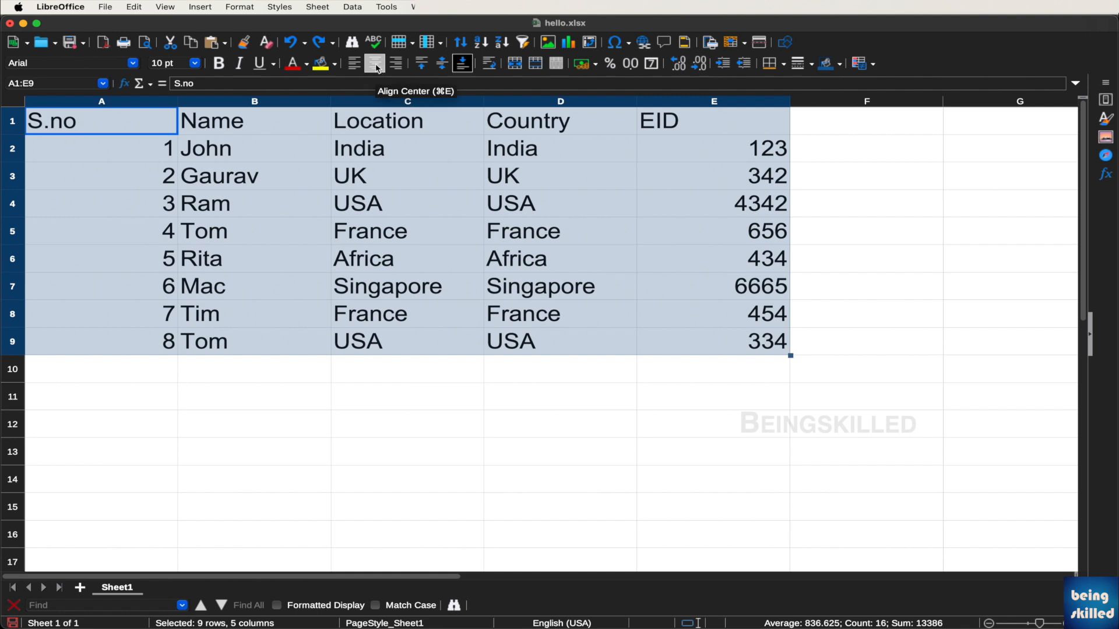
click(377, 66)
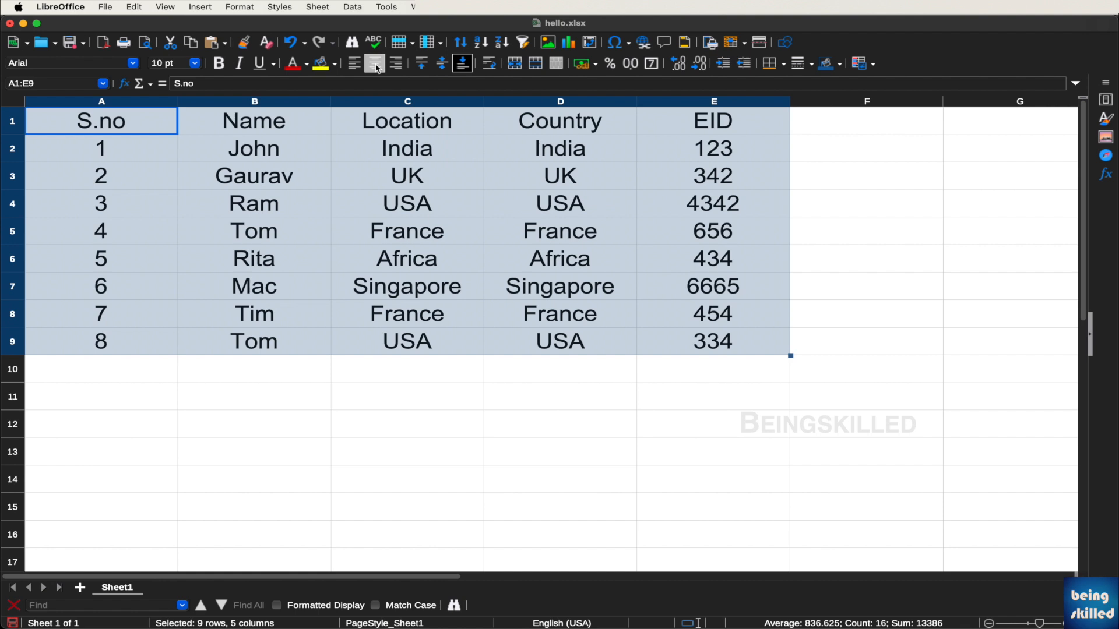
click(431, 254)
drag(163, 116, 705, 129)
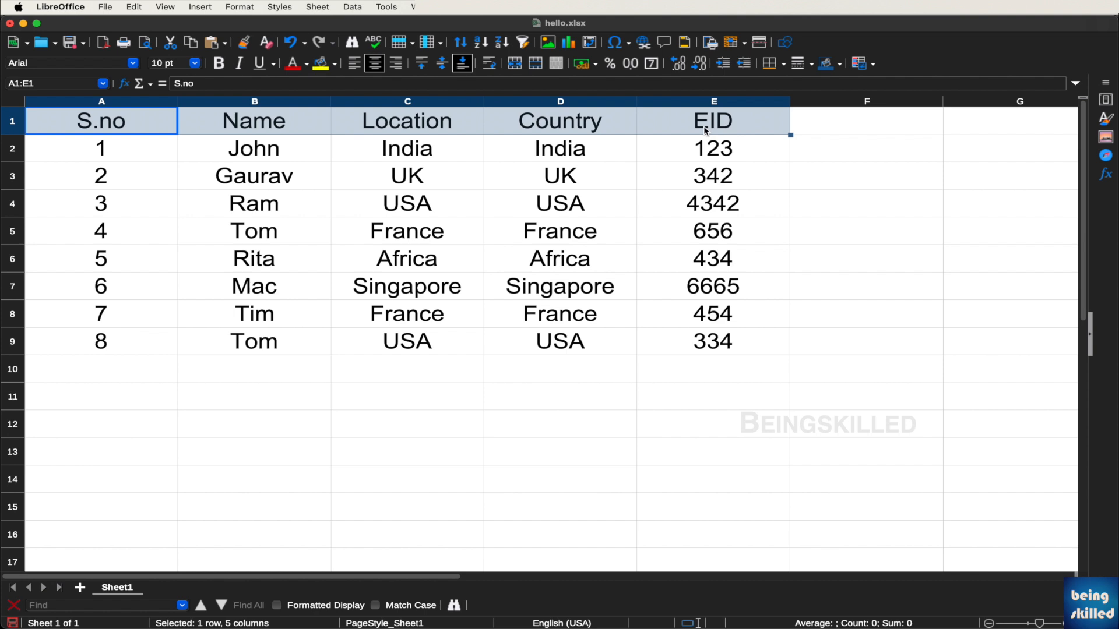
Make the header row bold with a light grey background
key(super+b)
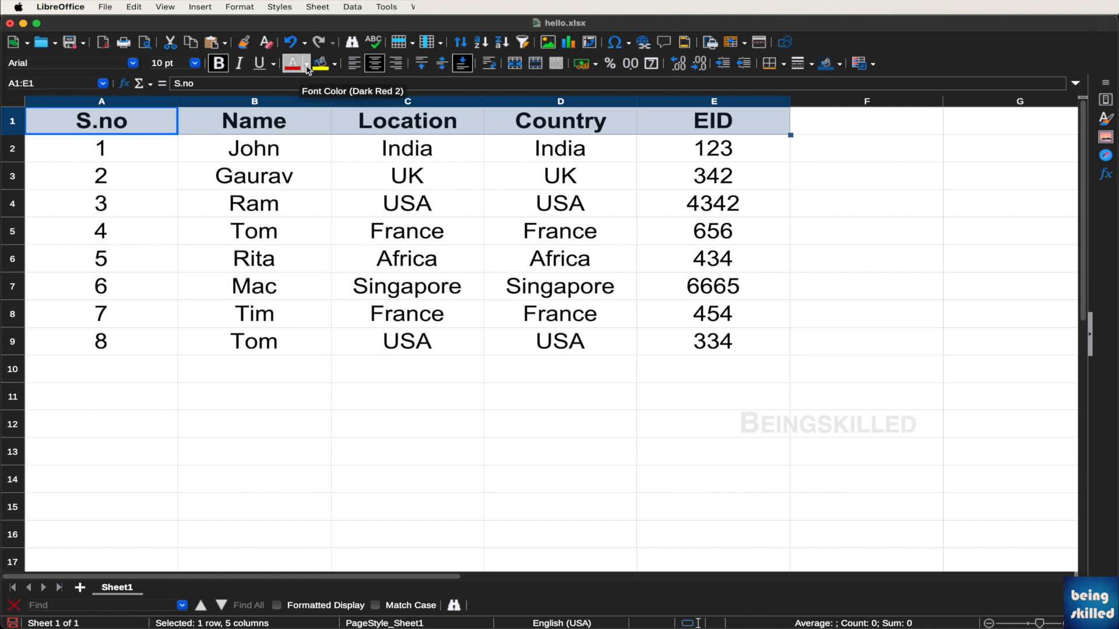
click(336, 64)
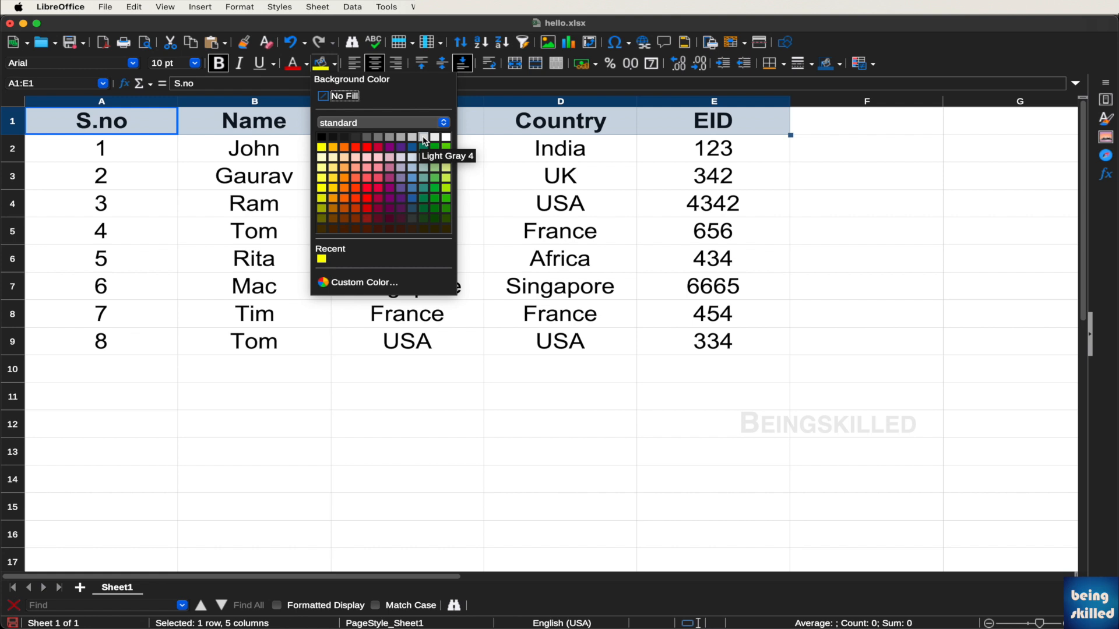
click(424, 138)
click(414, 169)
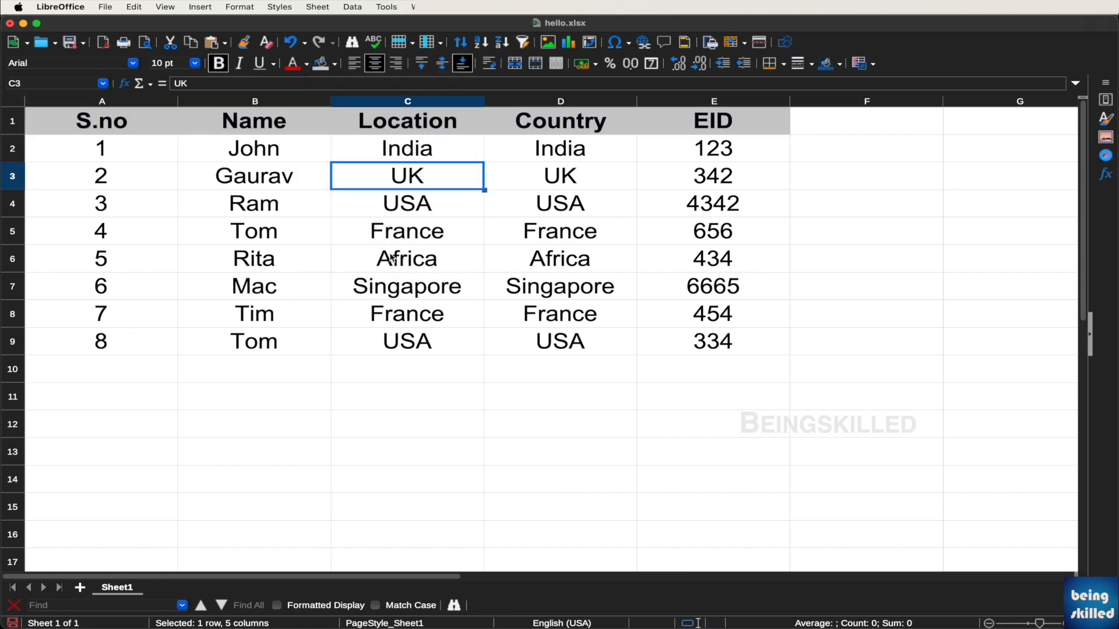
Apply Outer Border and All Inner Lines to the whole table A1:E9
click(122, 130)
drag(121, 129, 668, 347)
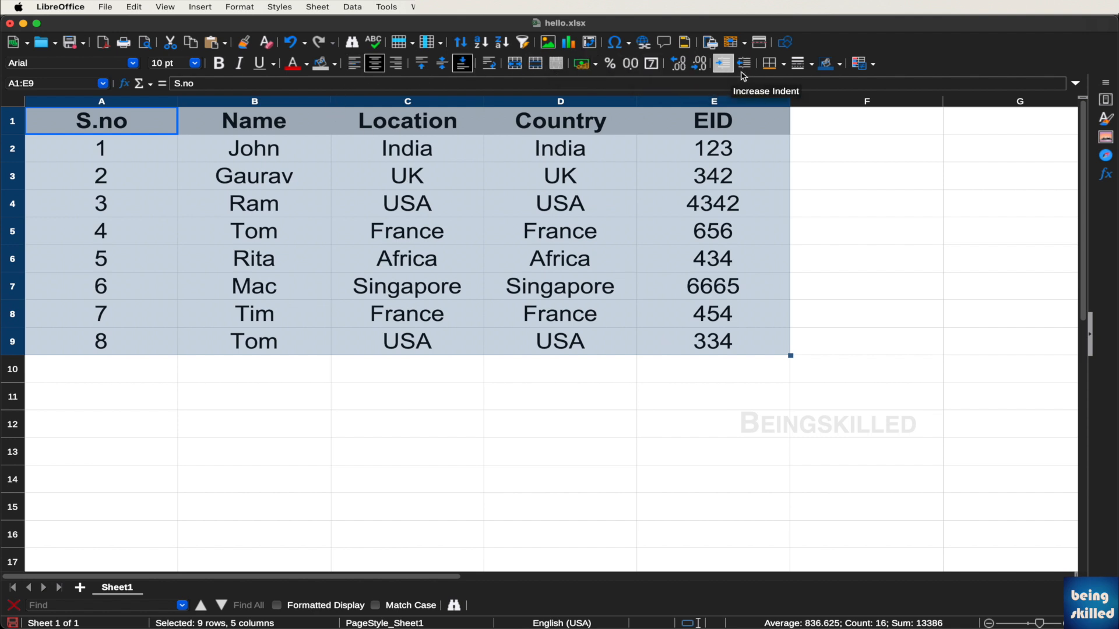
click(784, 65)
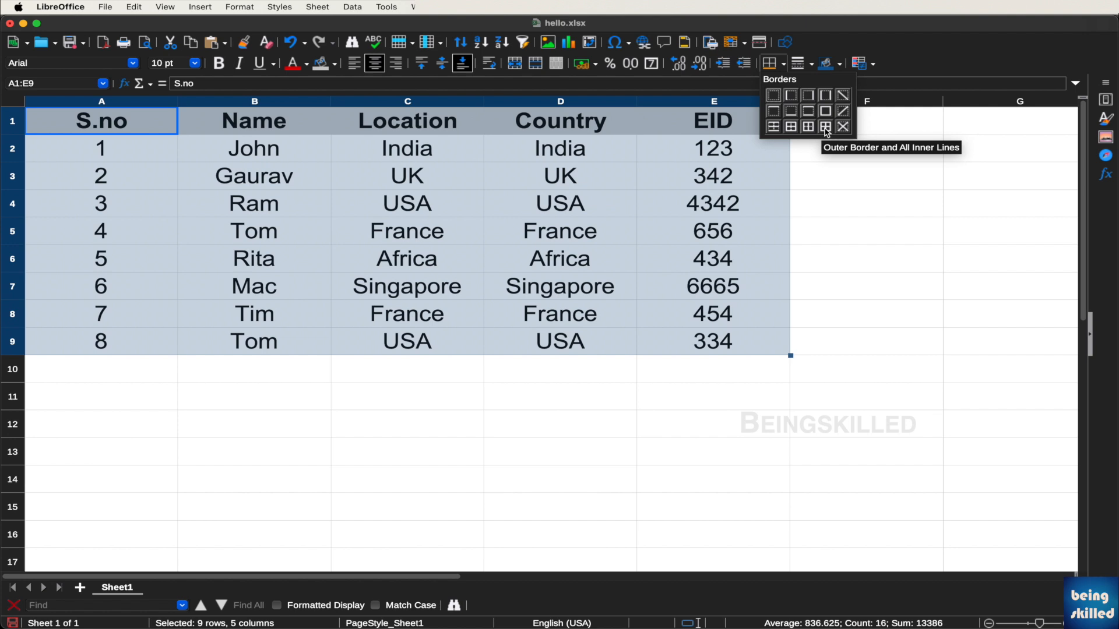
click(825, 128)
click(825, 133)
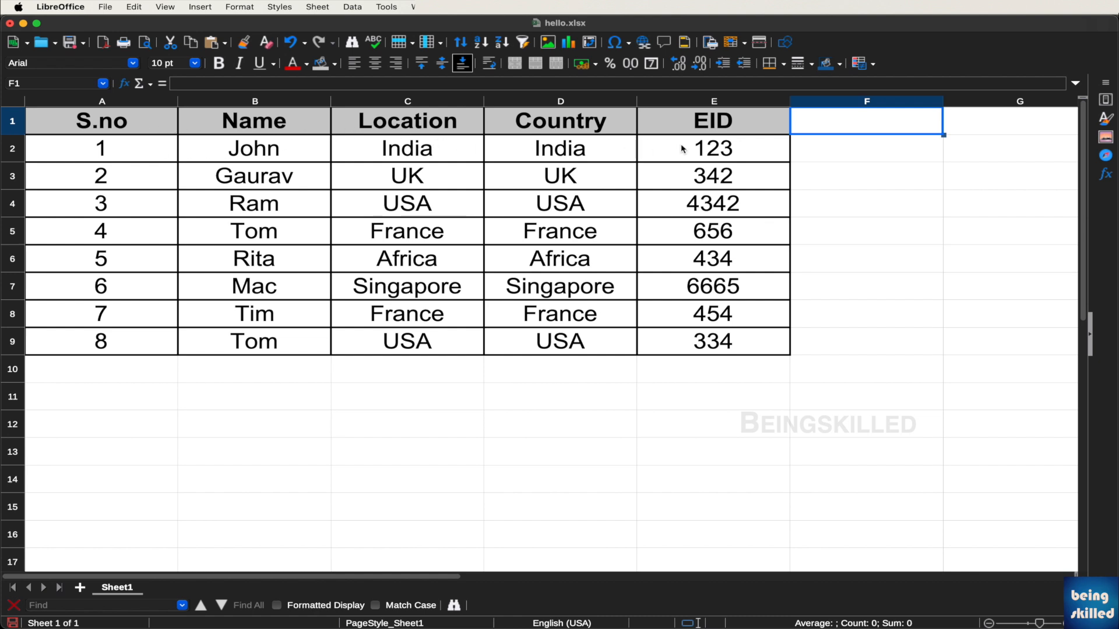
Drag the A/B border left to narrow column A so the S.no numbers fit snugly
click(752, 344)
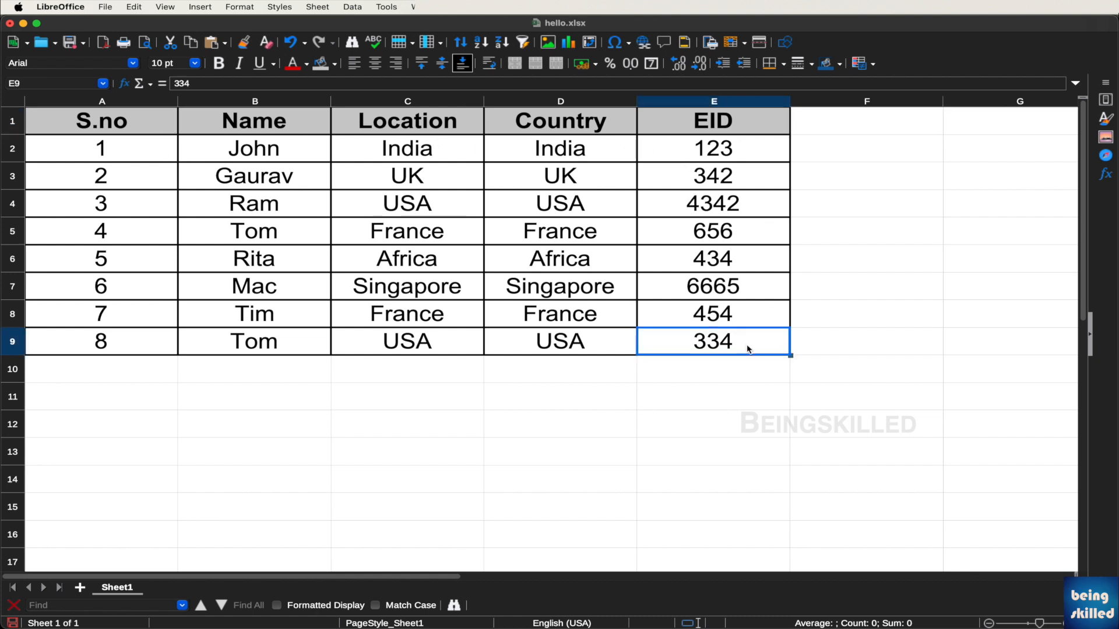
drag(769, 339, 617, 237)
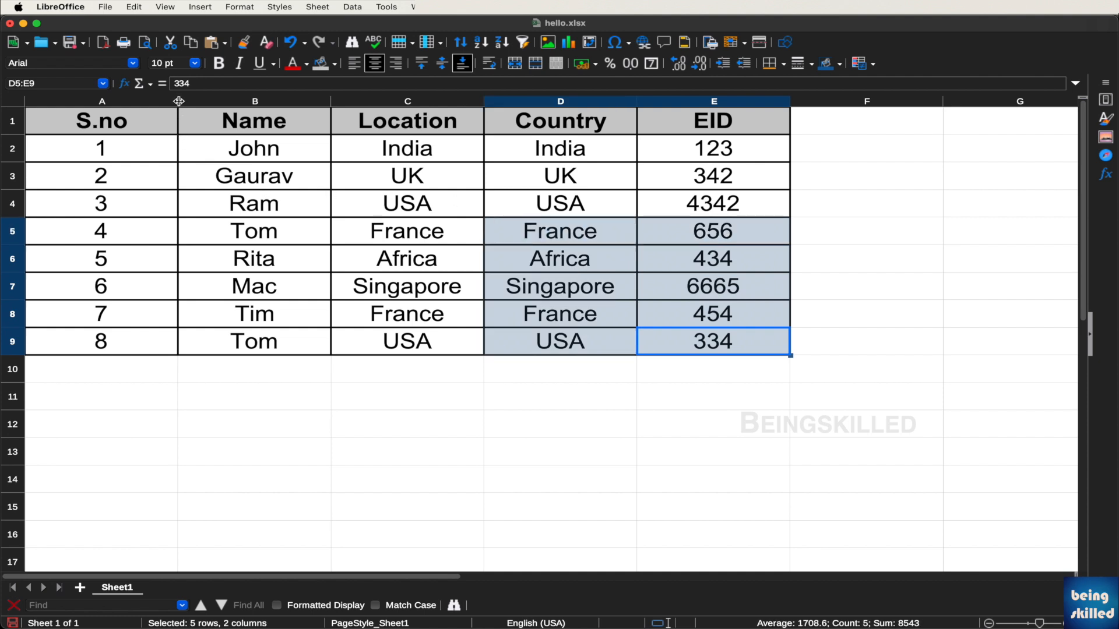
drag(178, 102, 154, 101)
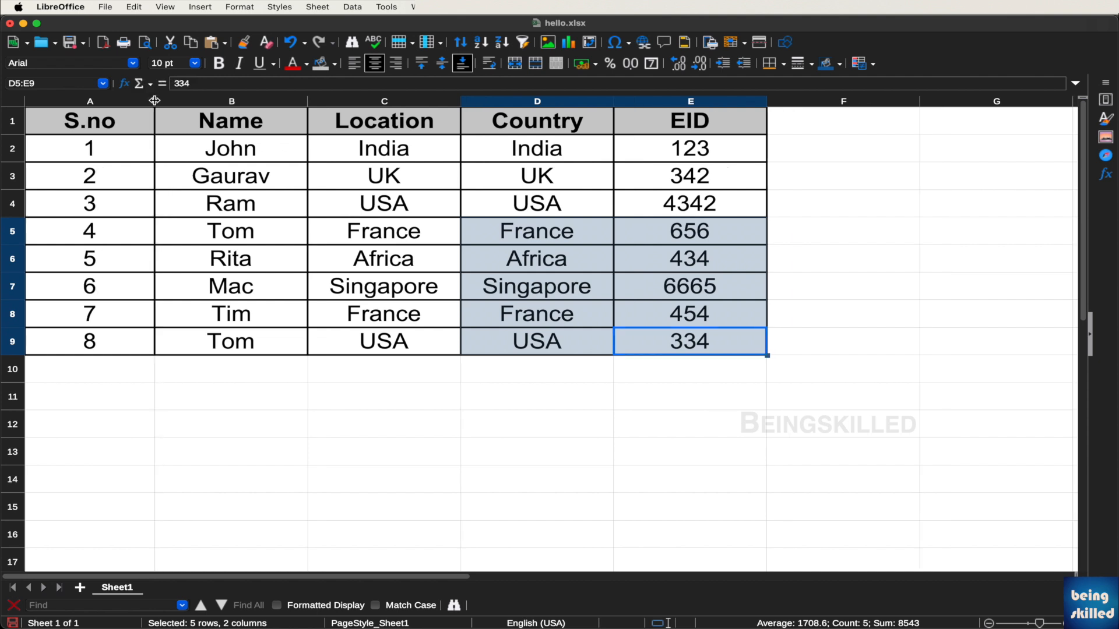
click(500, 159)
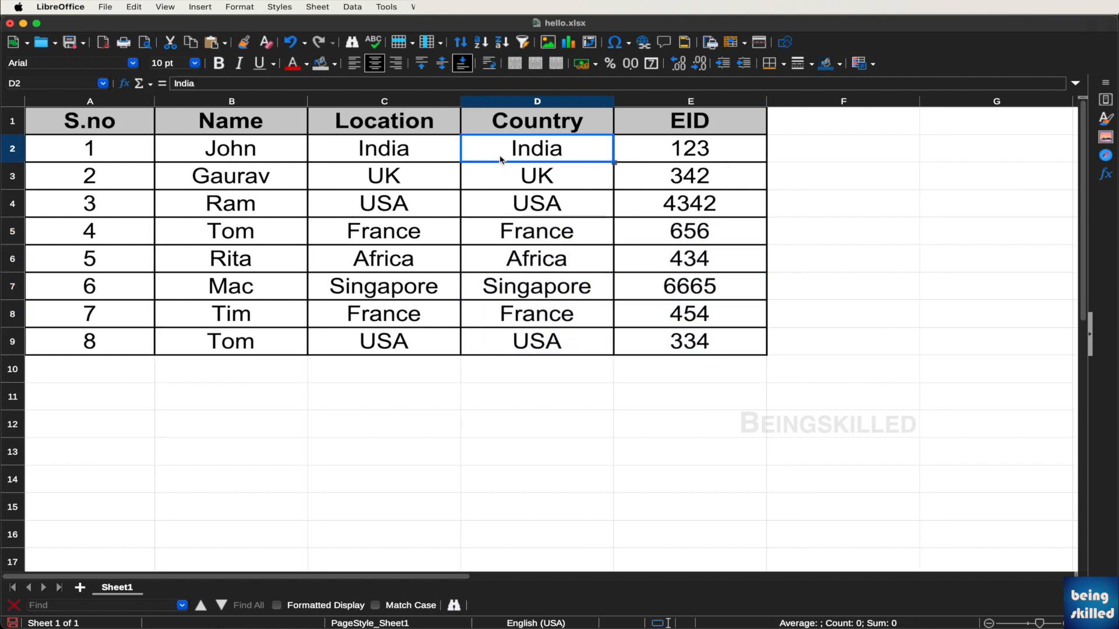
Select the entire Location column (column C)
drag(384, 127, 515, 341)
click(518, 312)
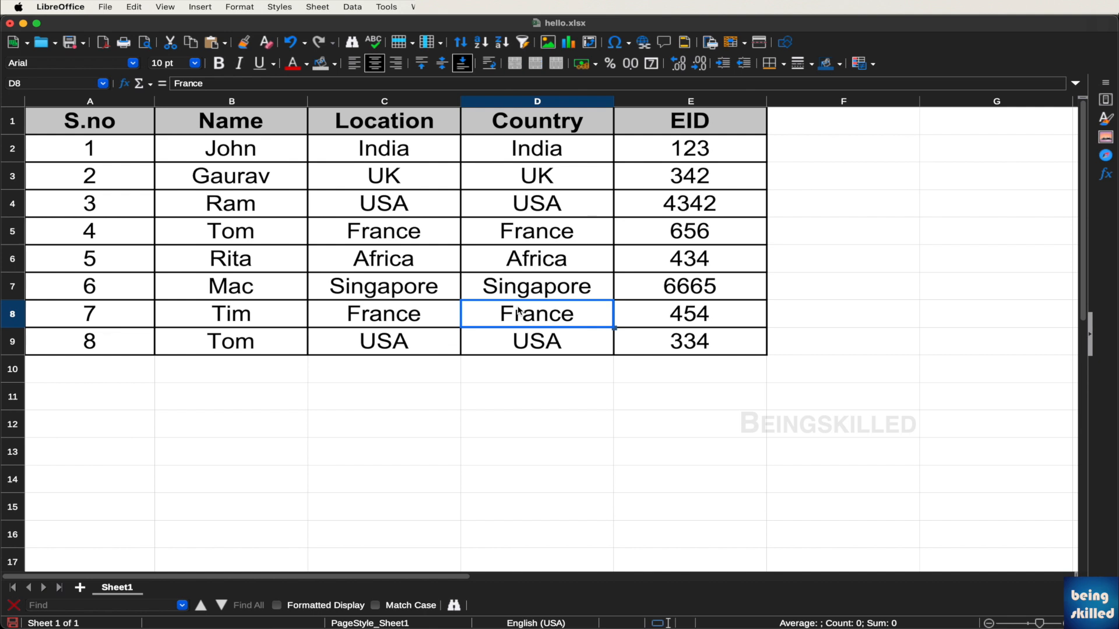
click(406, 104)
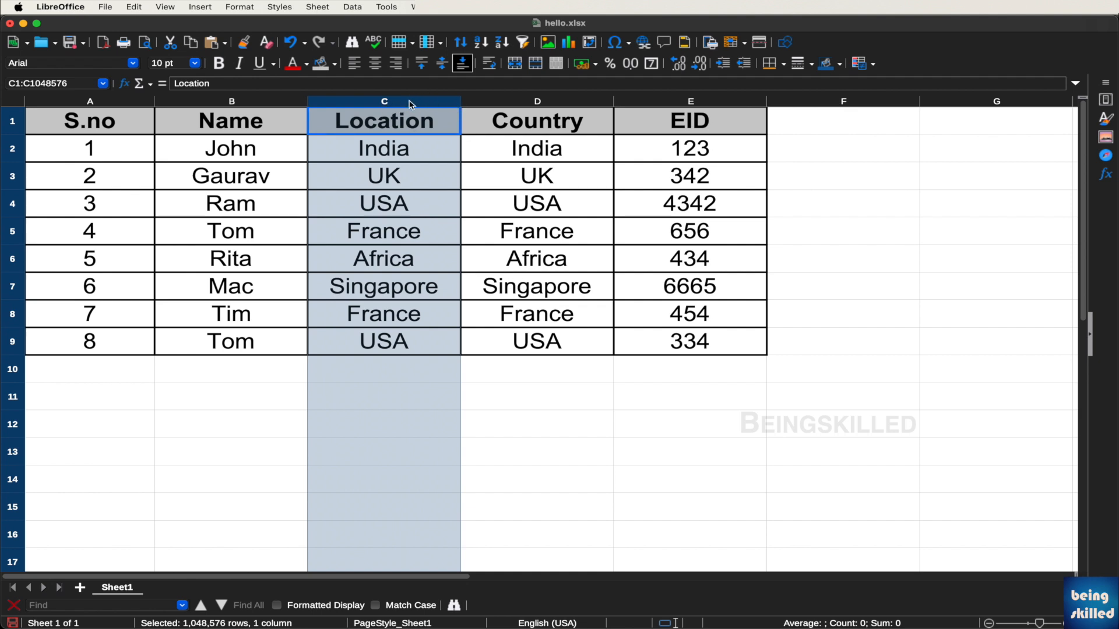
Delete the Location column so Country and EID shift left
click(64, 178)
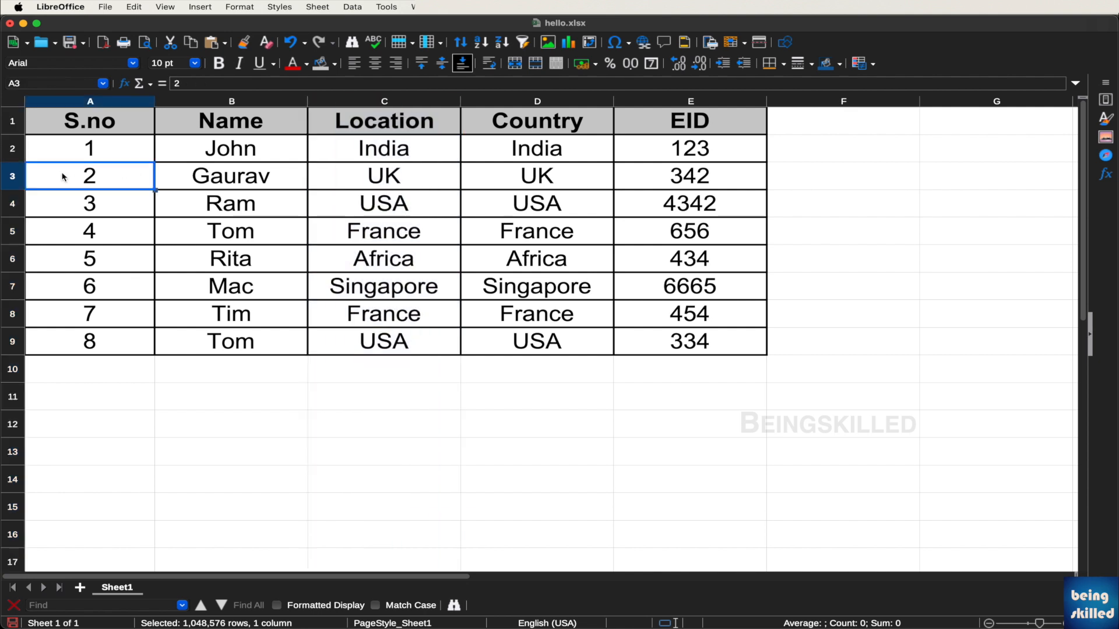
click(13, 179)
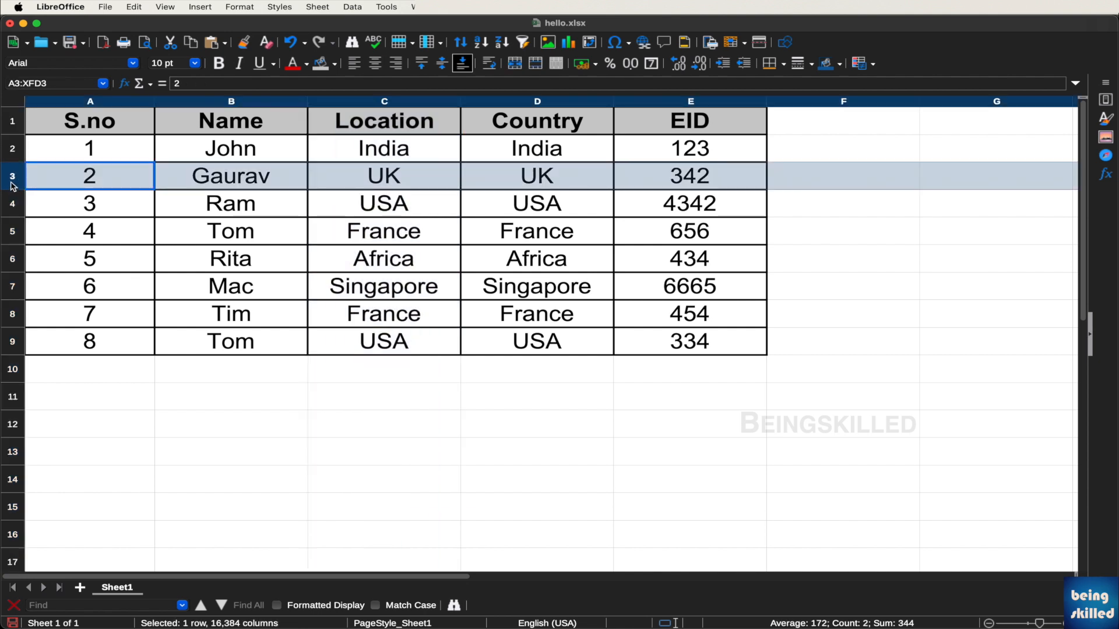
click(466, 133)
click(410, 103)
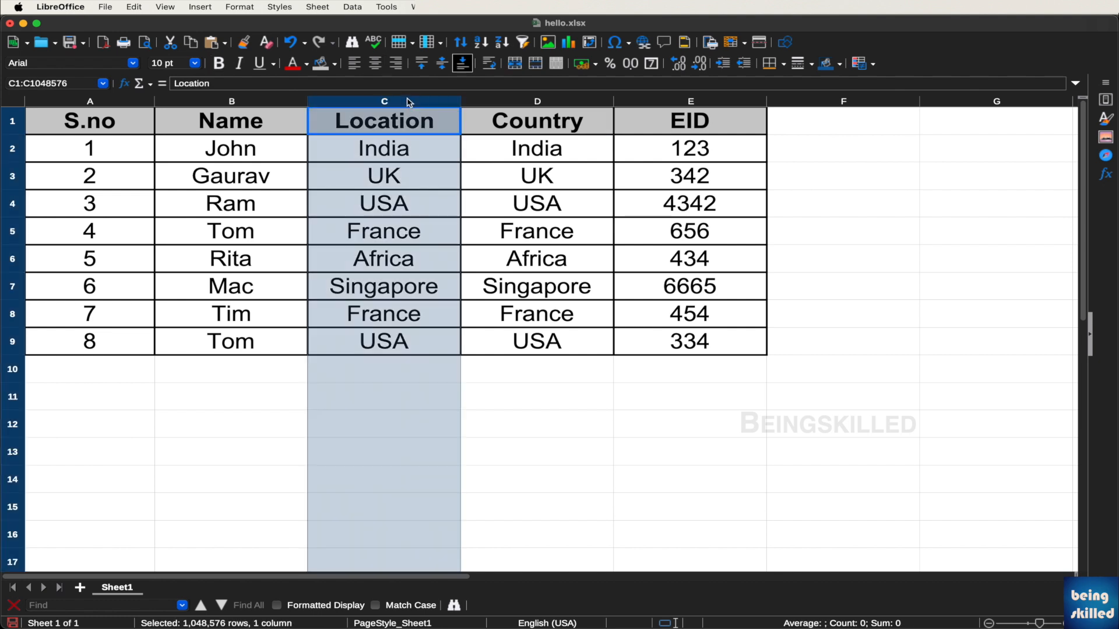
right_click(410, 103)
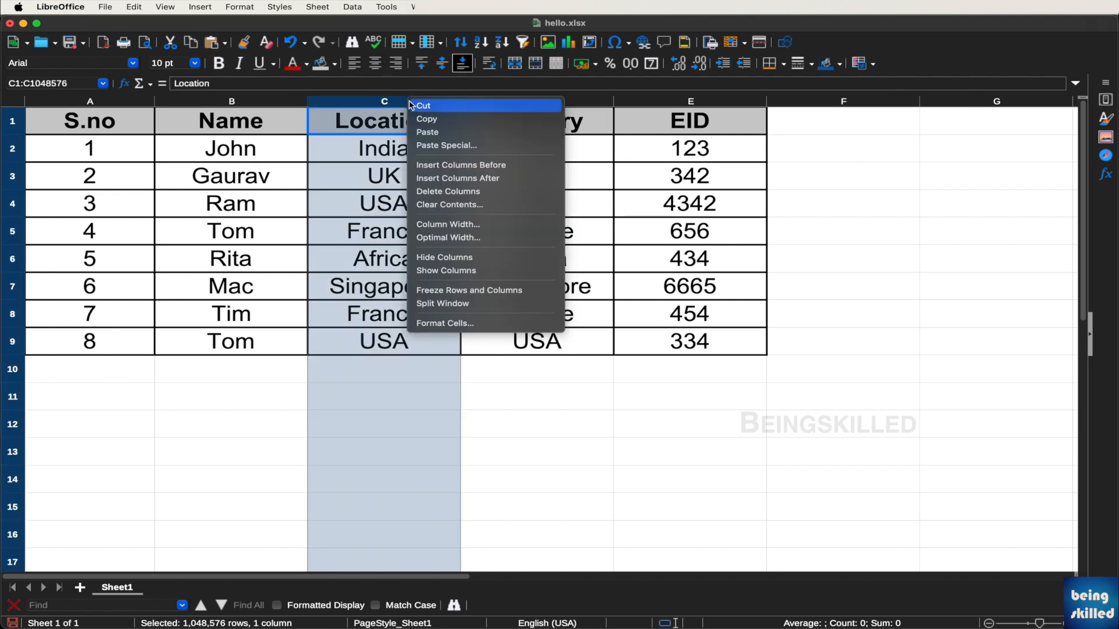
click(442, 193)
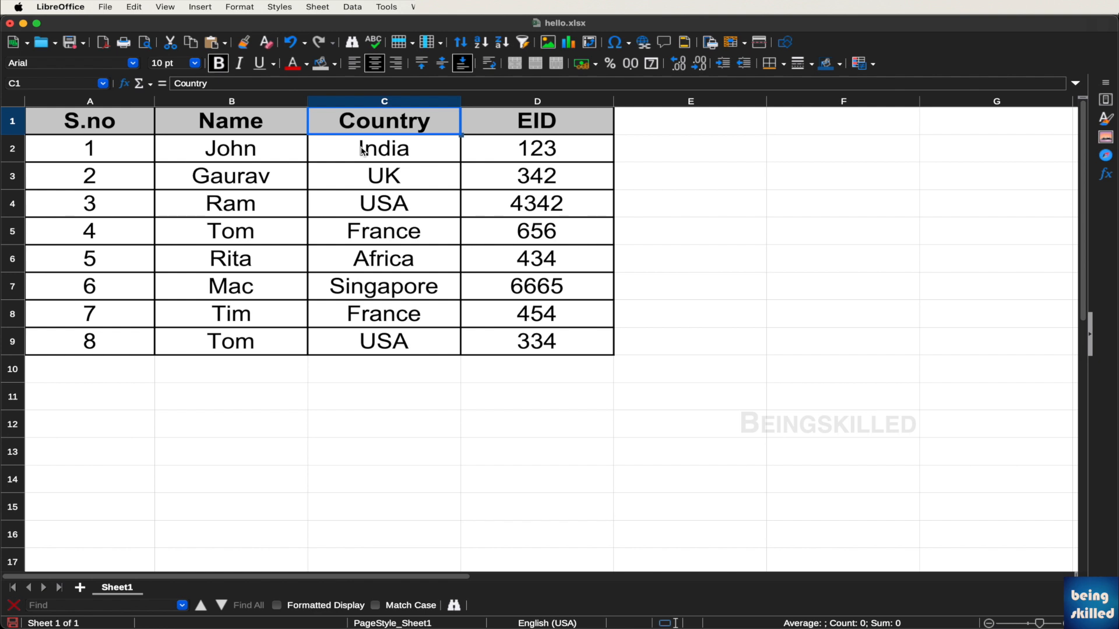
Narrow column A further by dragging its right border left
click(610, 197)
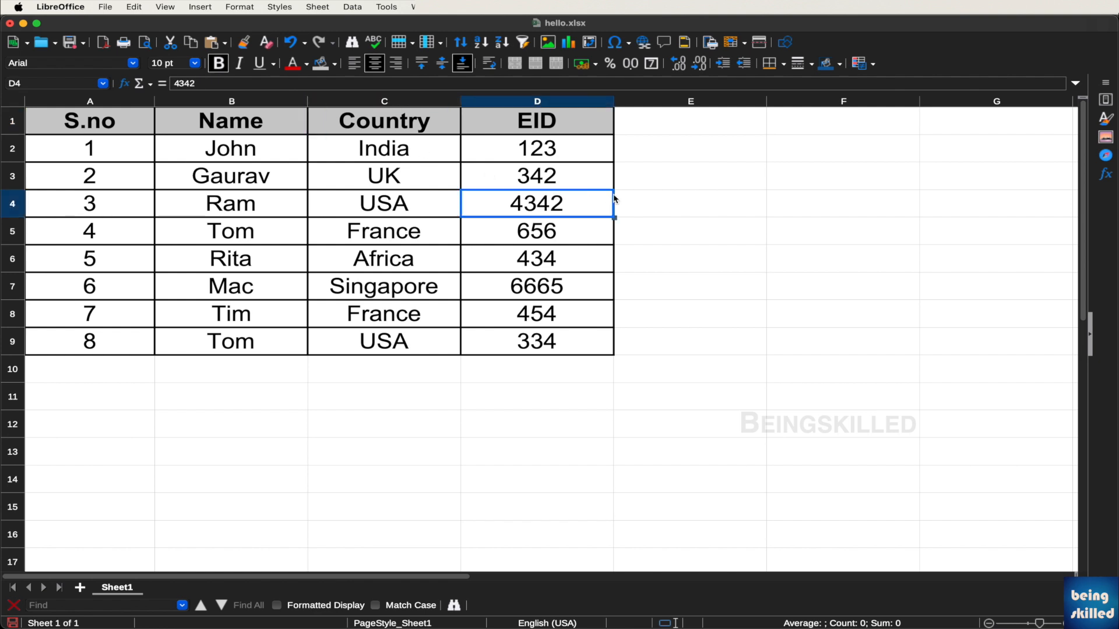
click(647, 169)
drag(155, 102, 96, 101)
Replace USA in cell C4 with North Korea
click(294, 203)
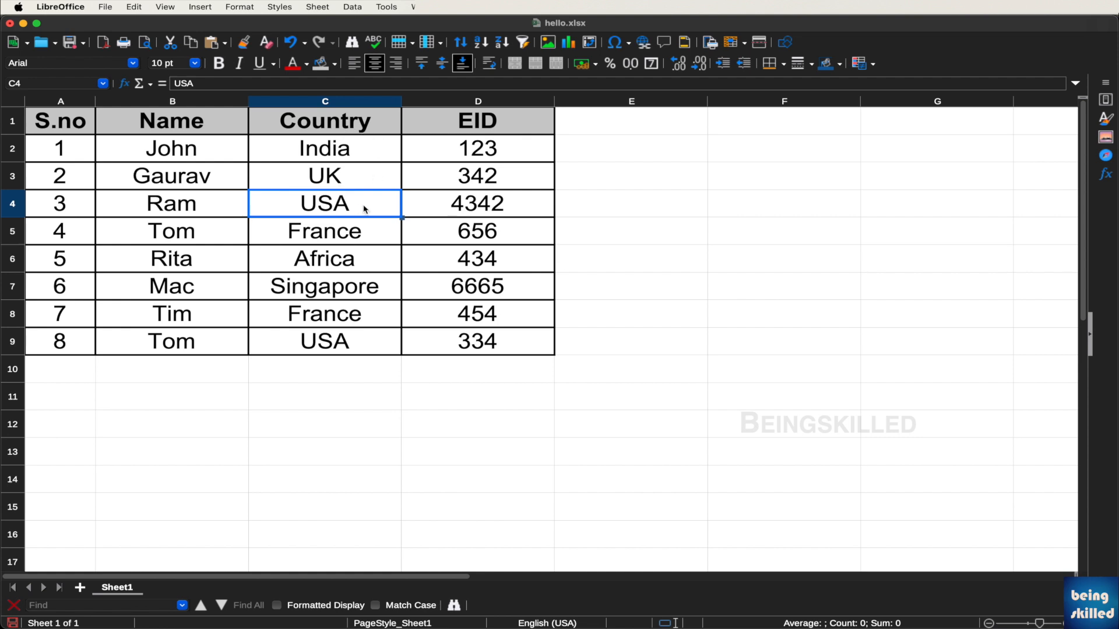
double_click(364, 209)
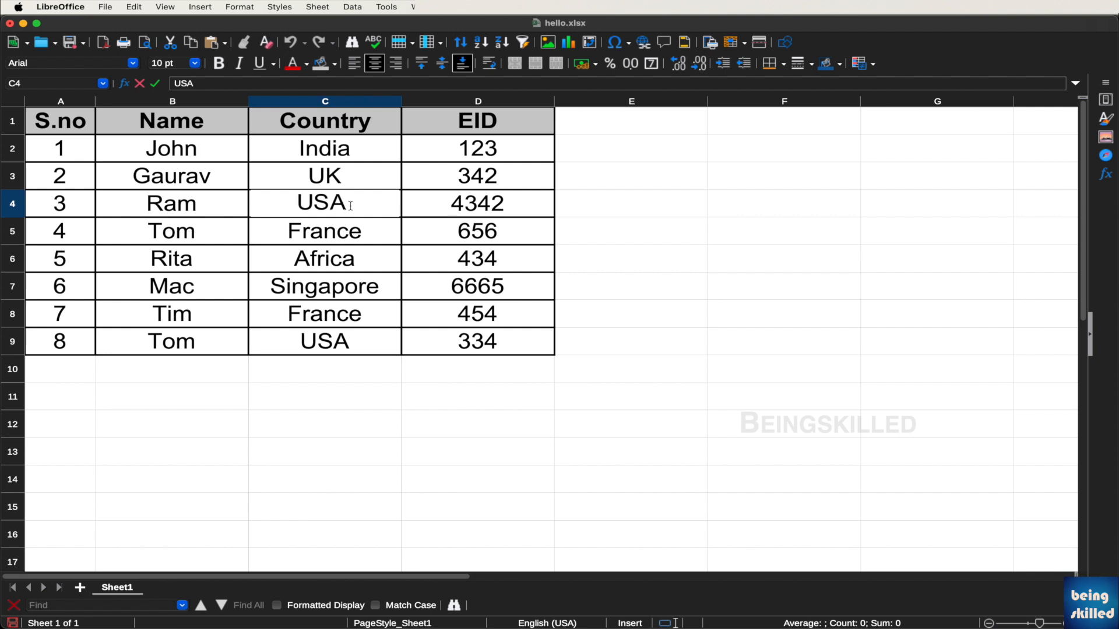
double_click(350, 205)
text(North Korea)
key(Return)
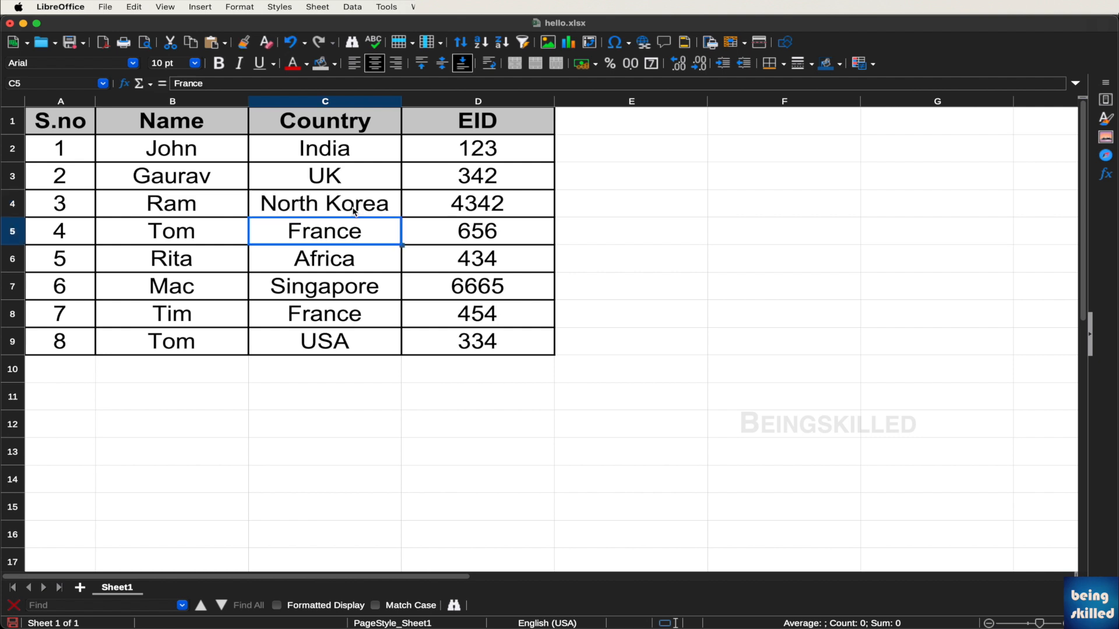
Recheck the North Korea entry in C4, leave it unchanged, and select A3:D3
click(378, 211)
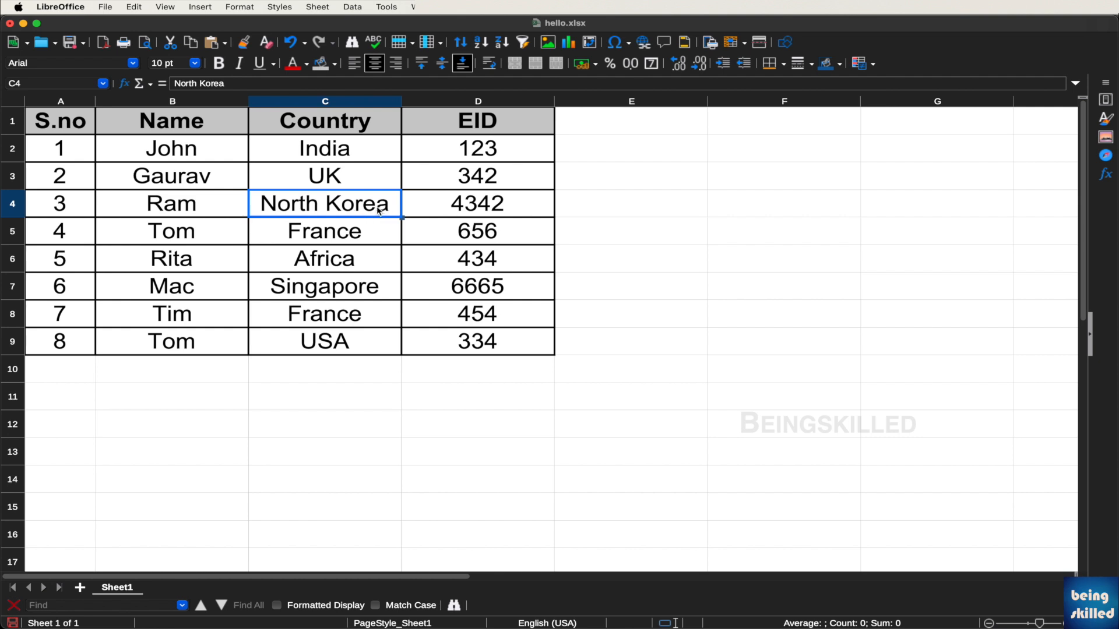
double_click(380, 210)
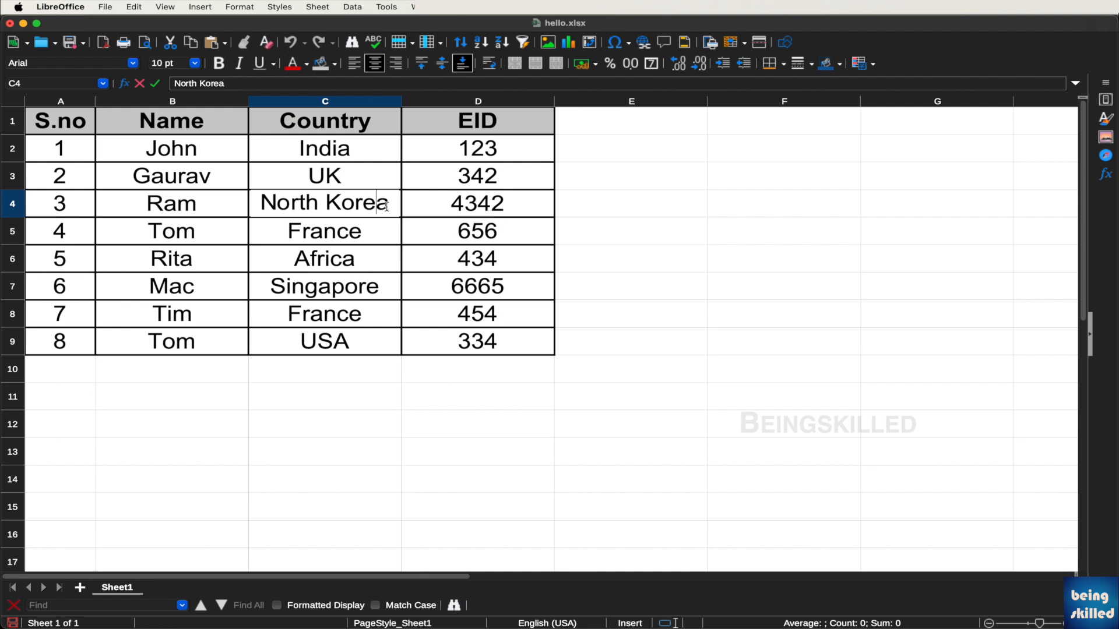
key(Left)
key(Right)
key(Right)
key(Left)
key(Left)
key(Left)
key(Left)
key(Right)
key(Right)
key(Right)
key(Right)
key(Right)
key(Left)
key(Left)
key(Left)
key(Left)
key(Tab)
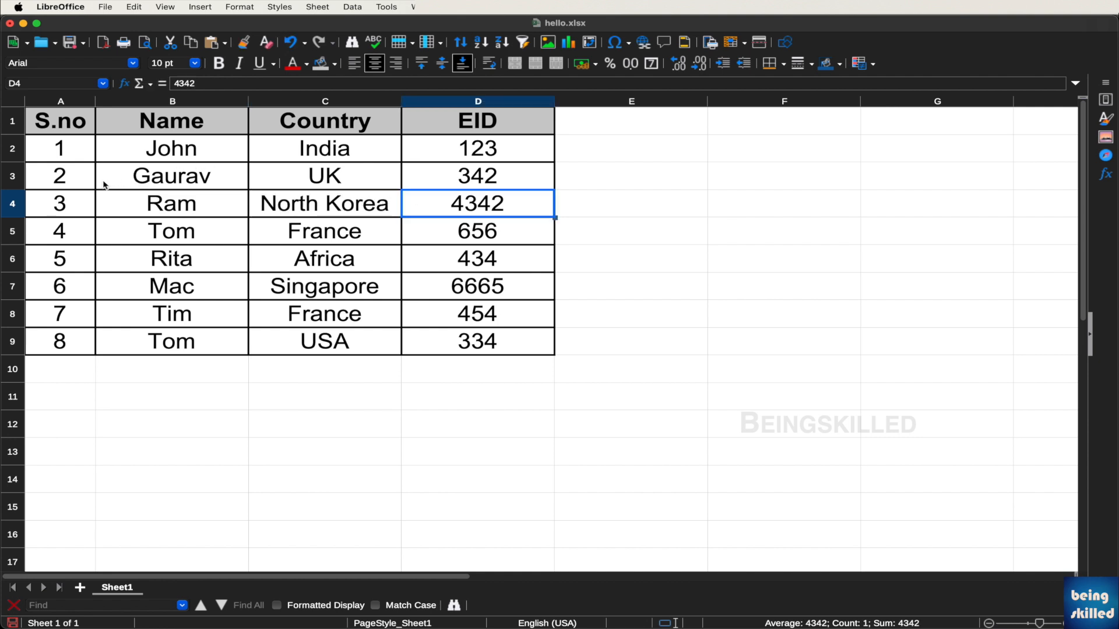
drag(72, 186, 459, 183)
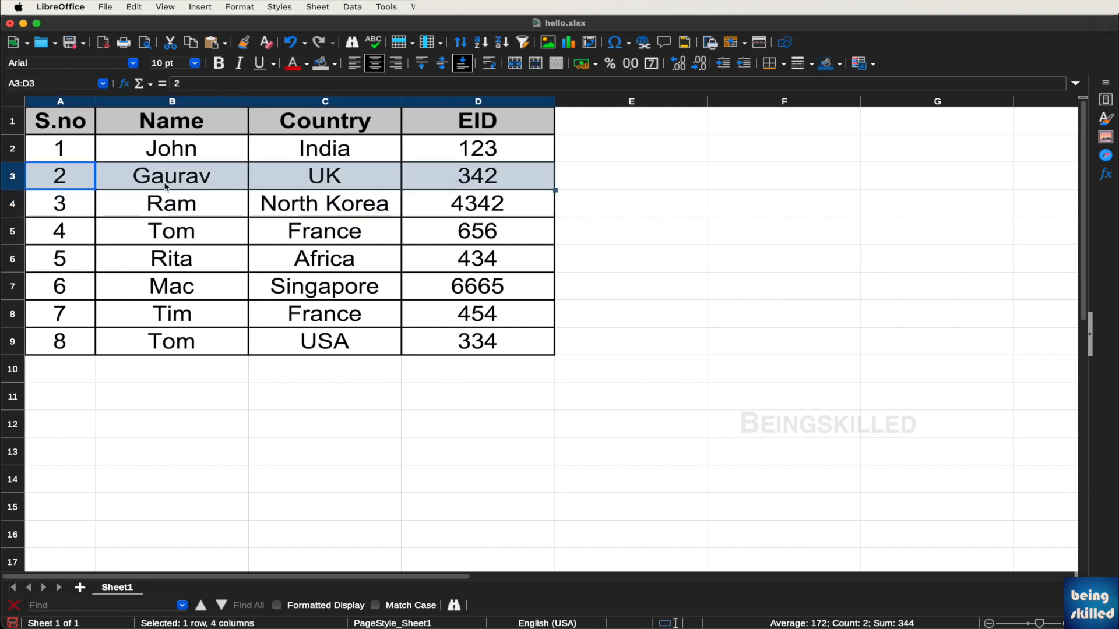
Try a light teal background fill on row 3 (A3:D3)
drag(93, 180, 438, 178)
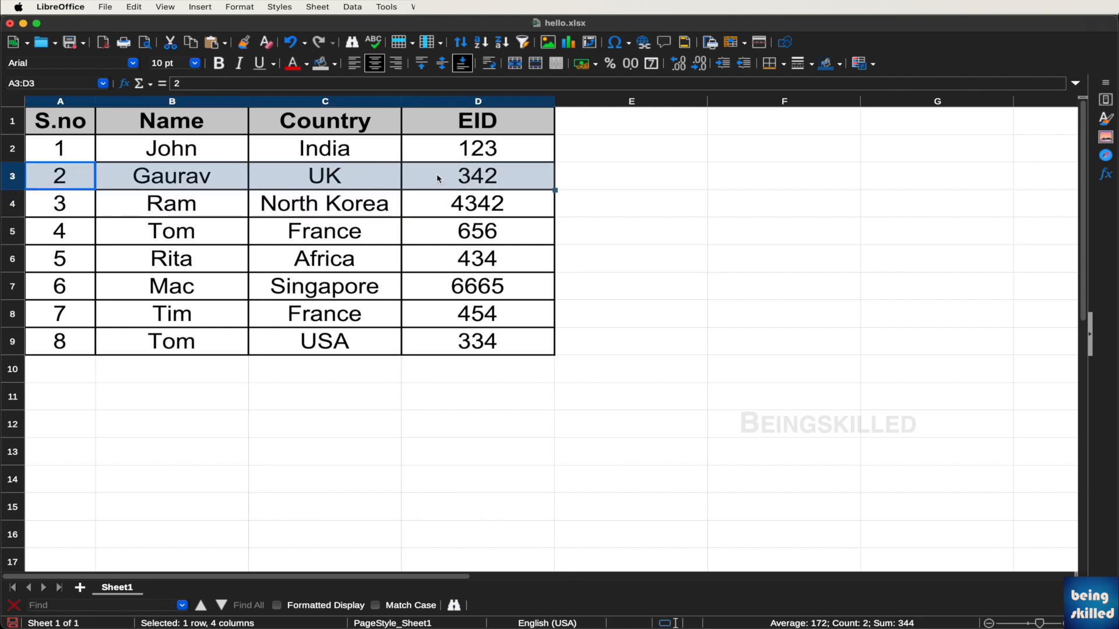
click(76, 214)
drag(75, 178, 431, 169)
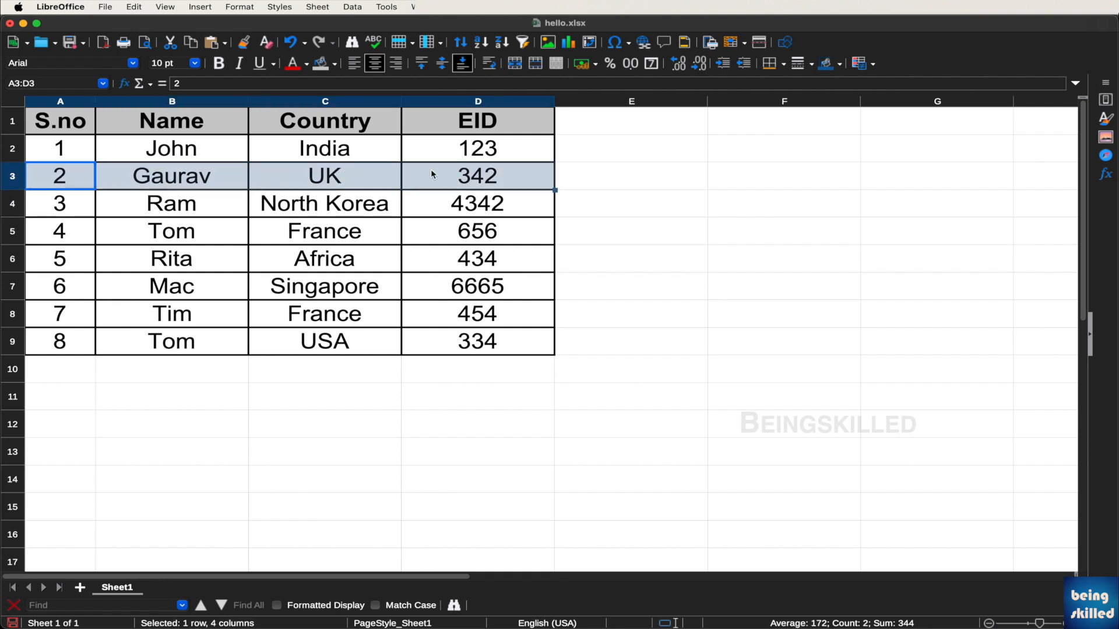
click(334, 64)
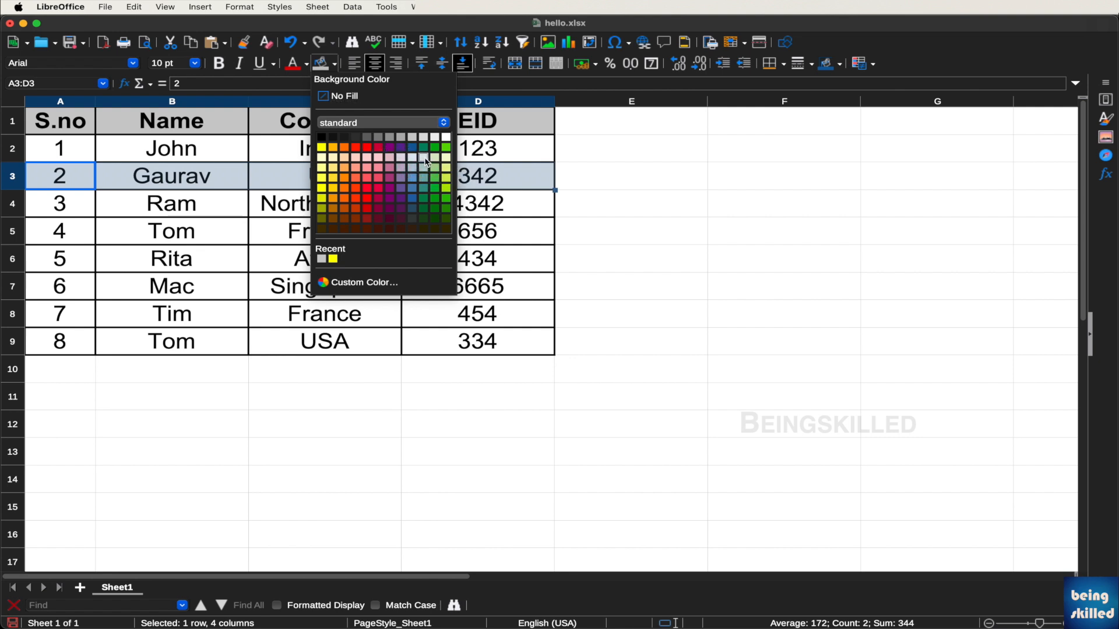
click(425, 162)
click(344, 149)
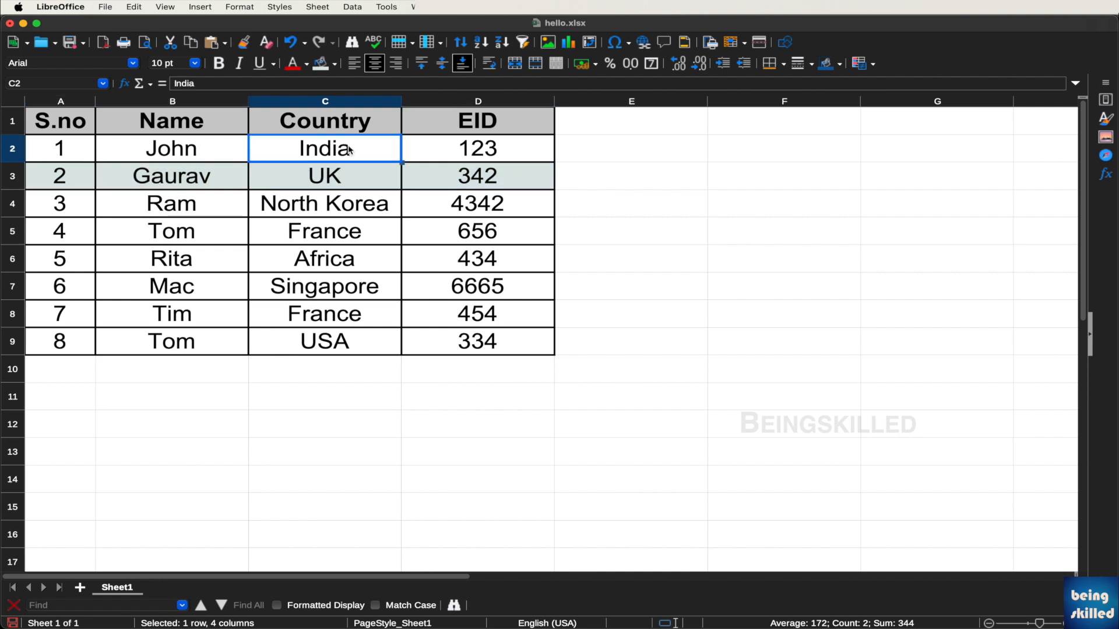
Change row 3's background fill to Light Gold 2
drag(466, 179, 58, 179)
click(335, 64)
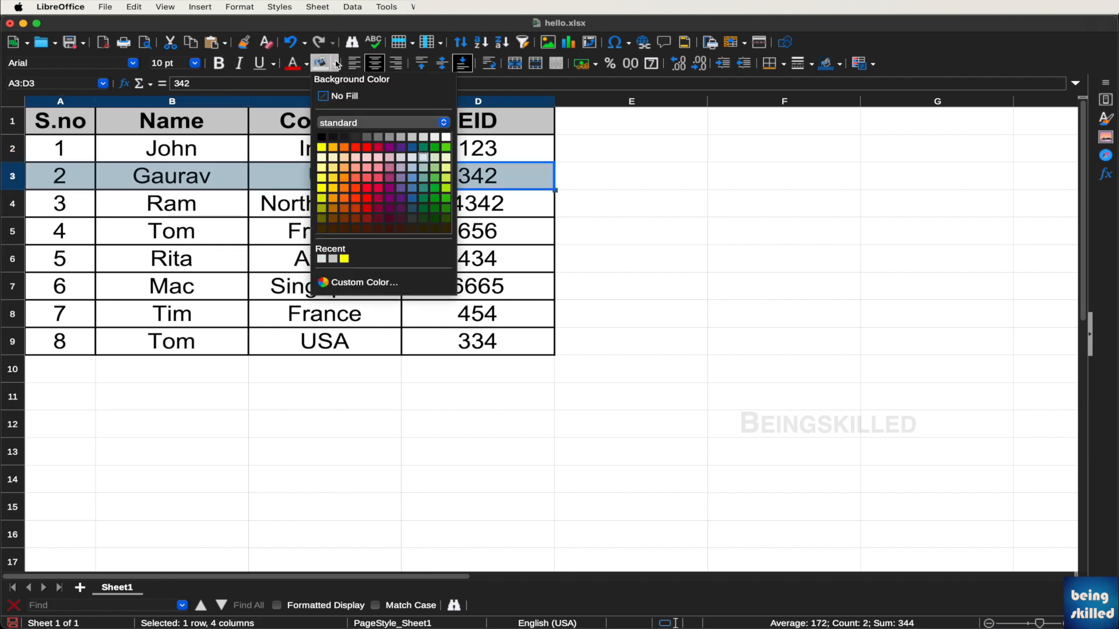
click(336, 180)
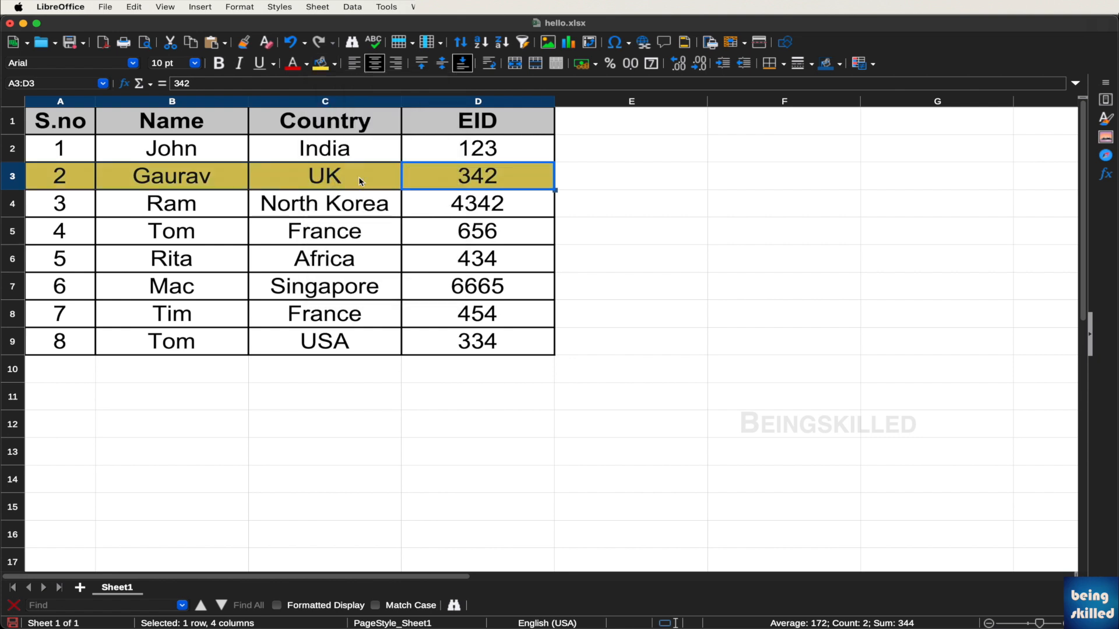
click(397, 210)
click(79, 238)
Color the text of A5:D5 (4, Tom, France, 656) green, after first trying red
drag(79, 237, 450, 236)
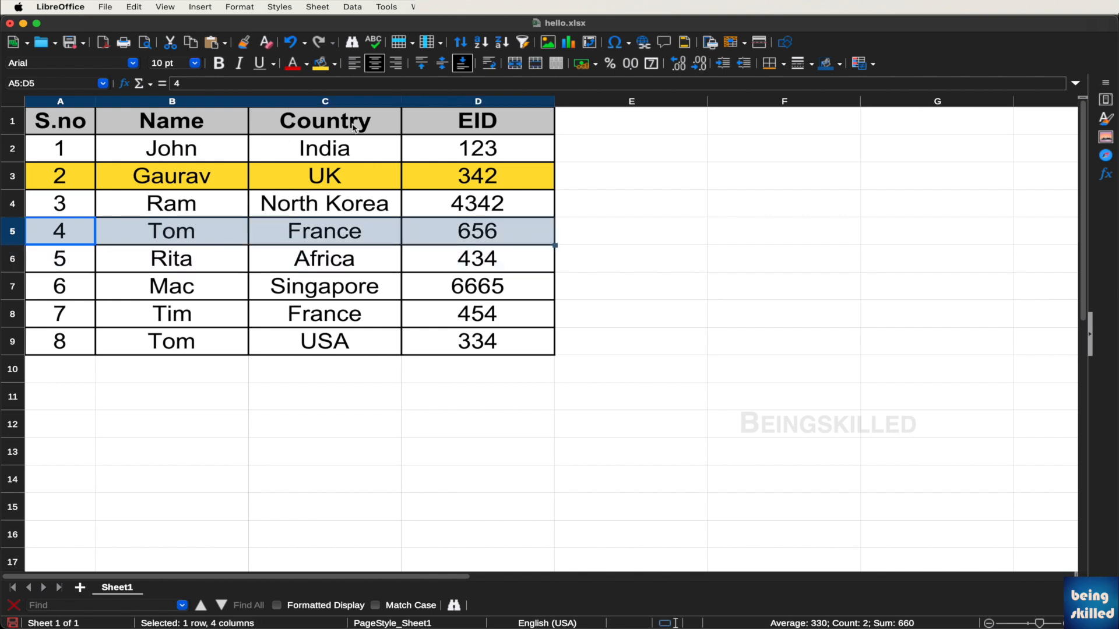
click(306, 65)
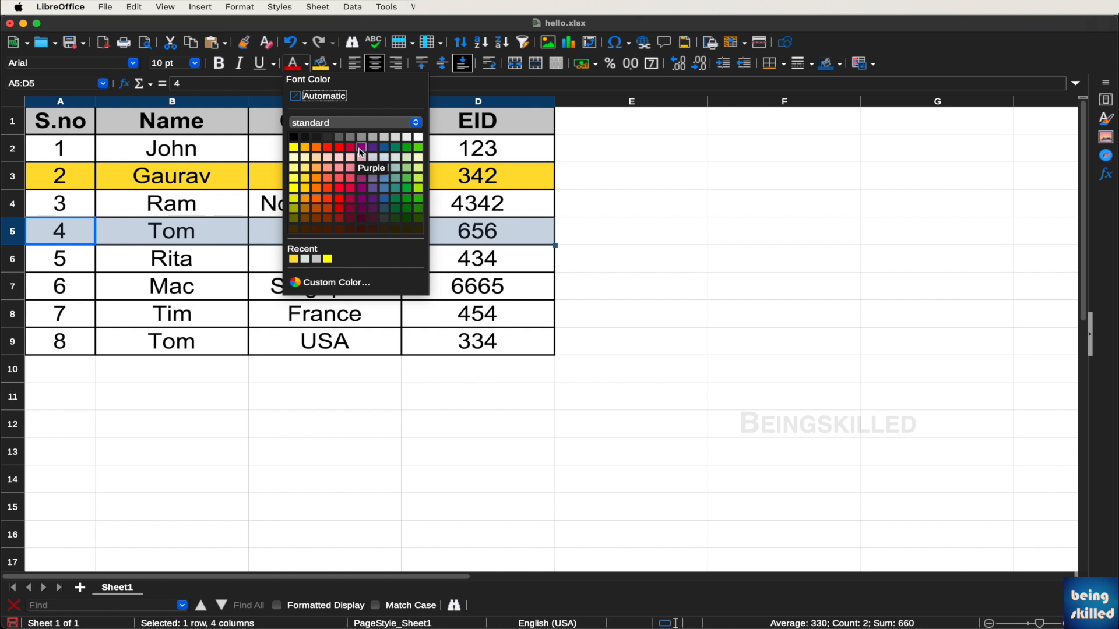
click(340, 149)
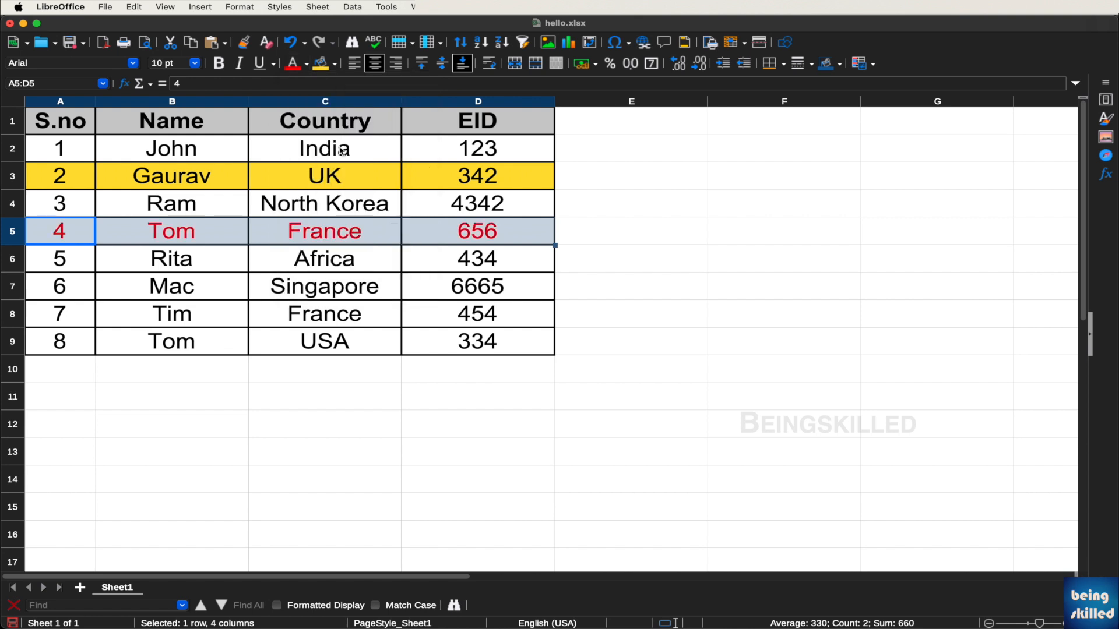
click(369, 166)
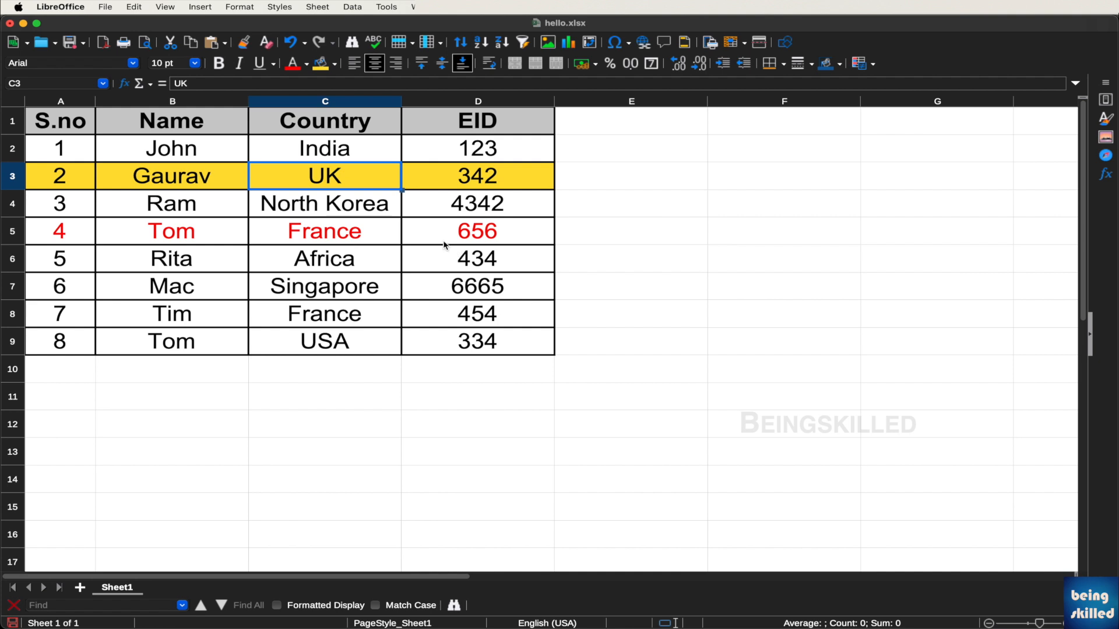
drag(454, 233, 98, 222)
click(306, 64)
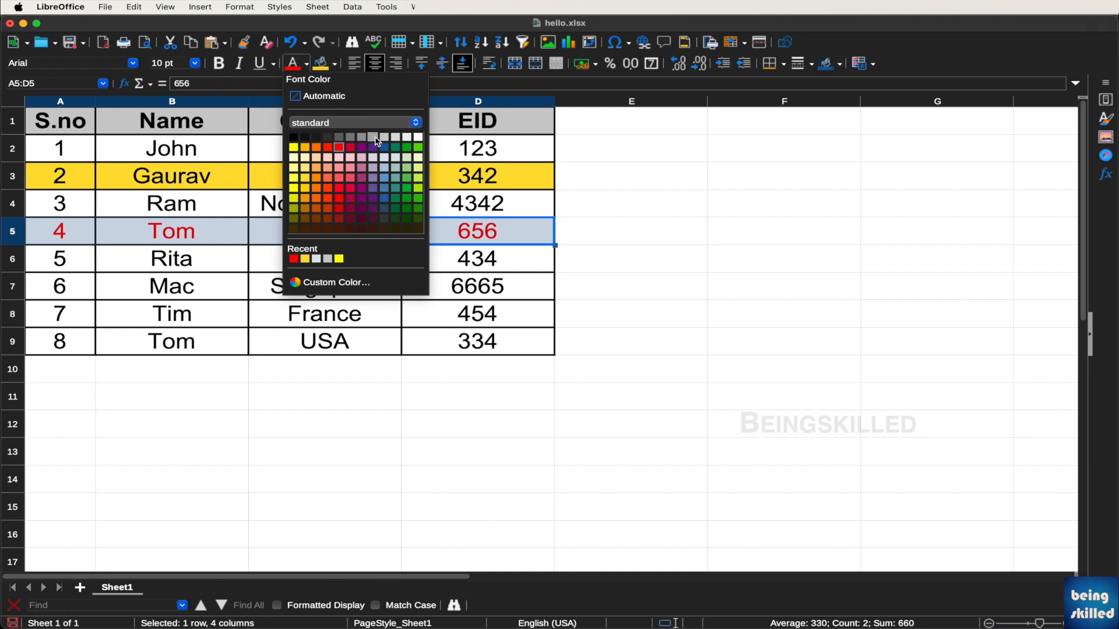
click(406, 187)
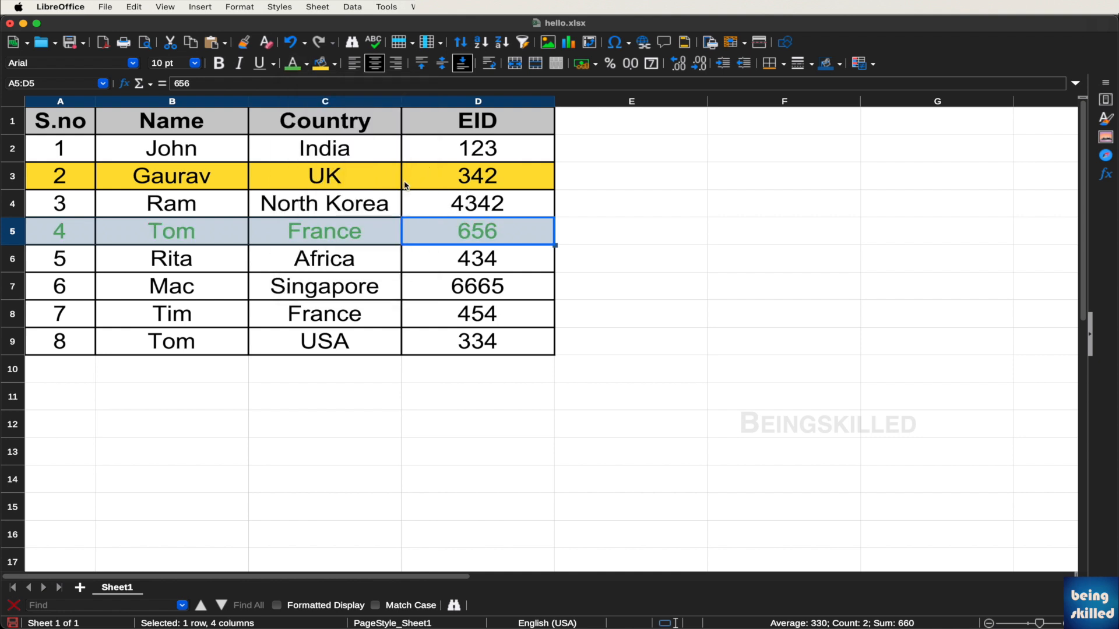
click(406, 186)
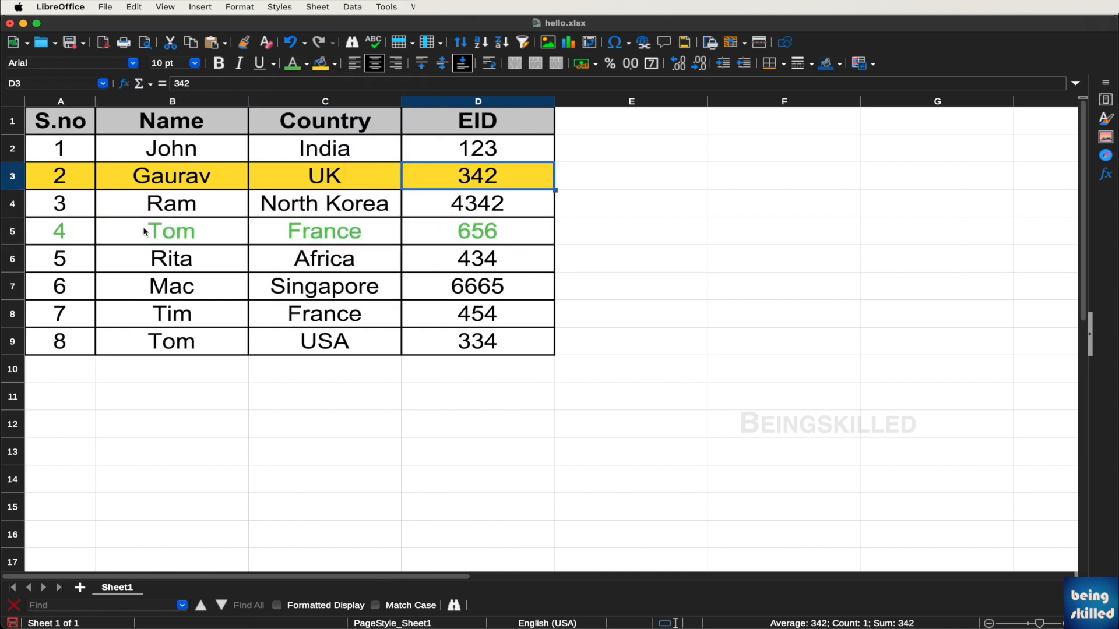
click(182, 233)
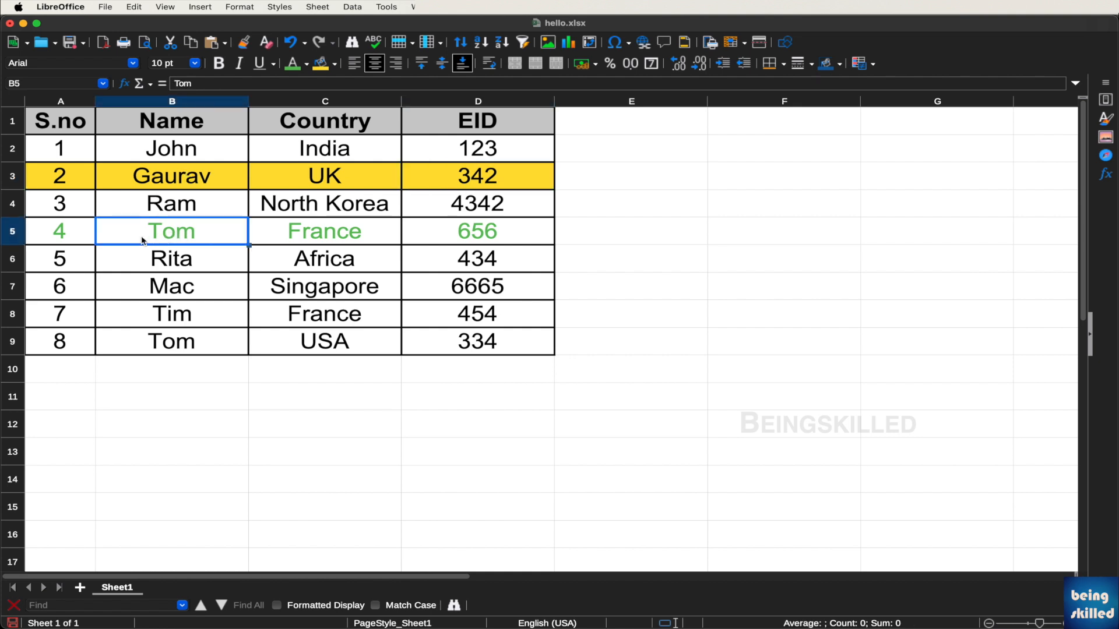
click(12, 232)
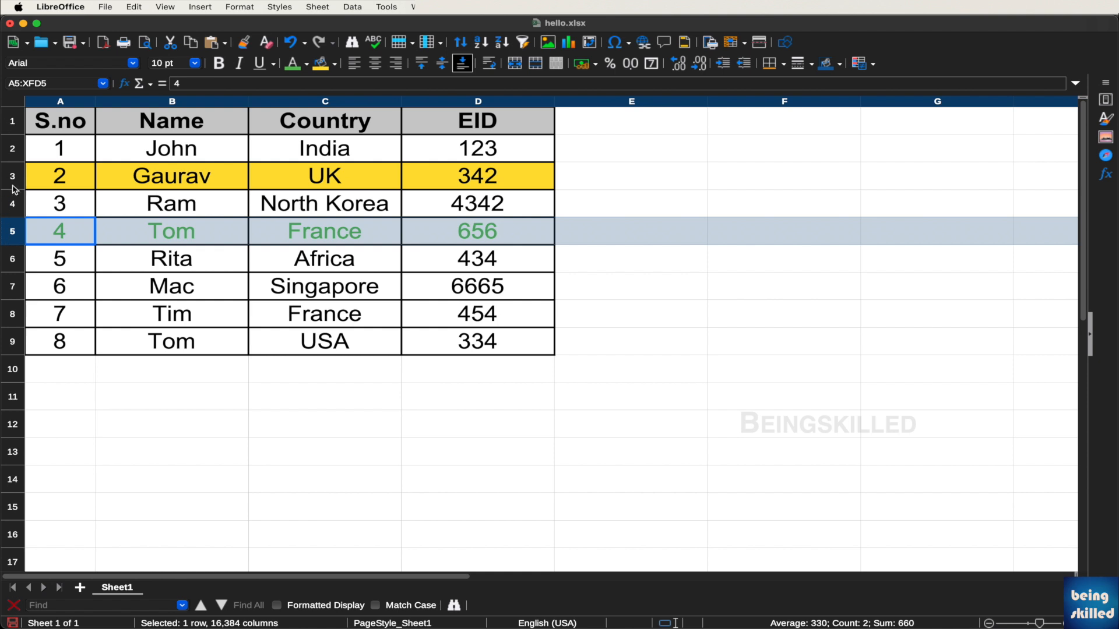
right_click(14, 239)
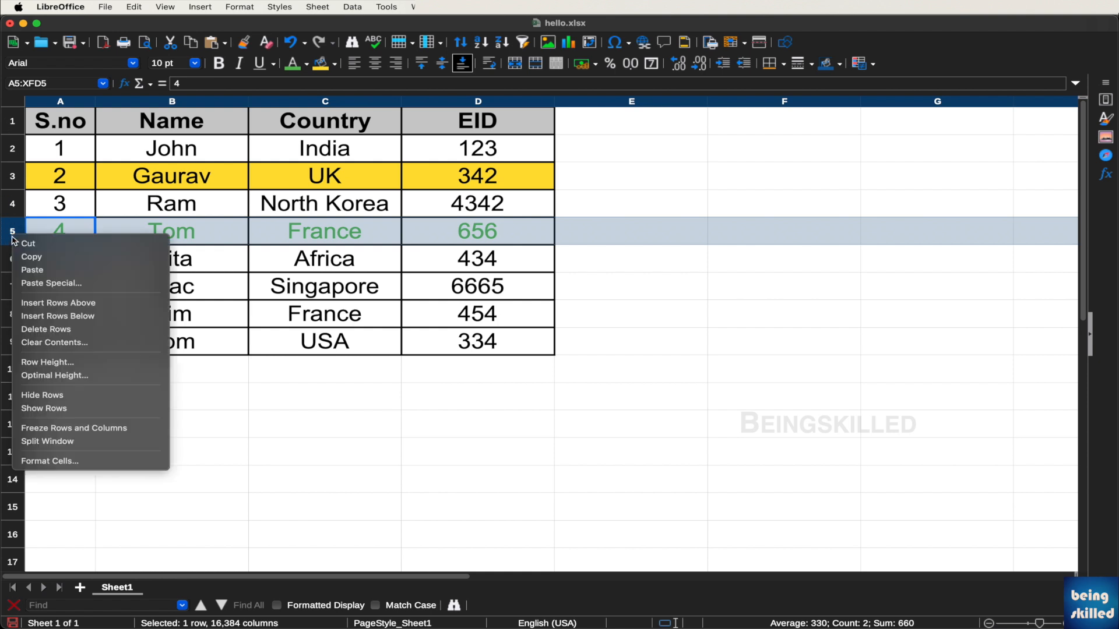
click(55, 329)
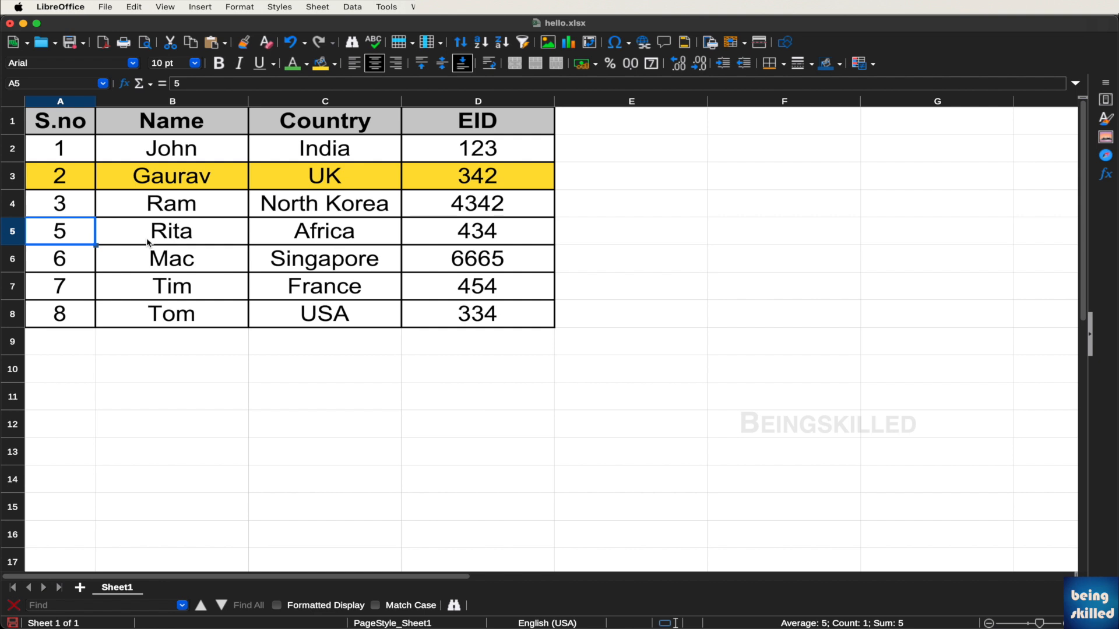
click(140, 6)
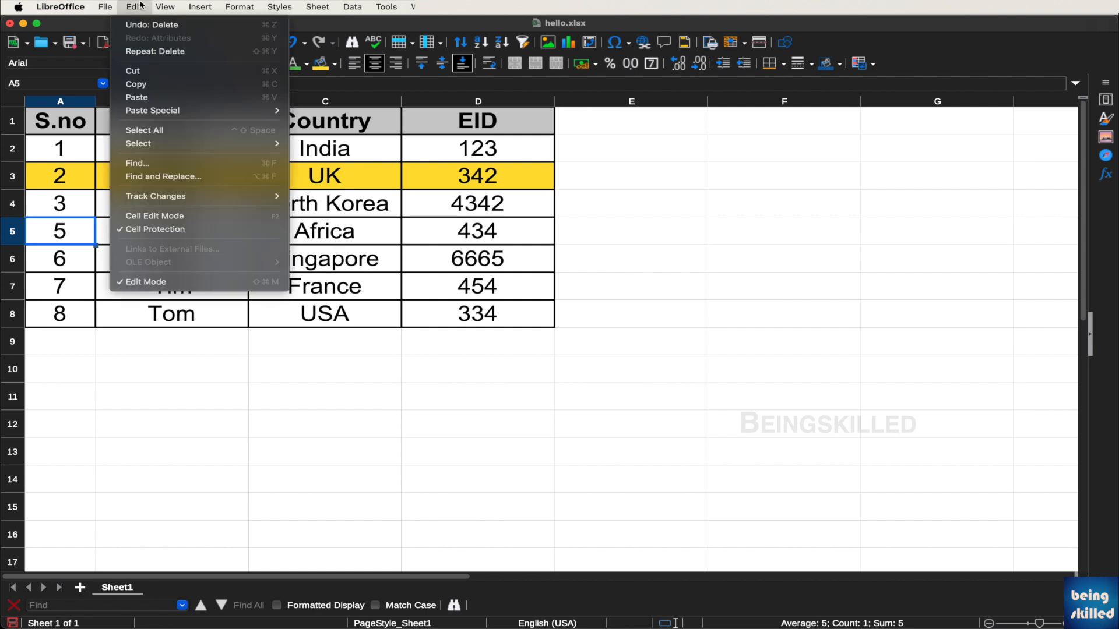
click(161, 27)
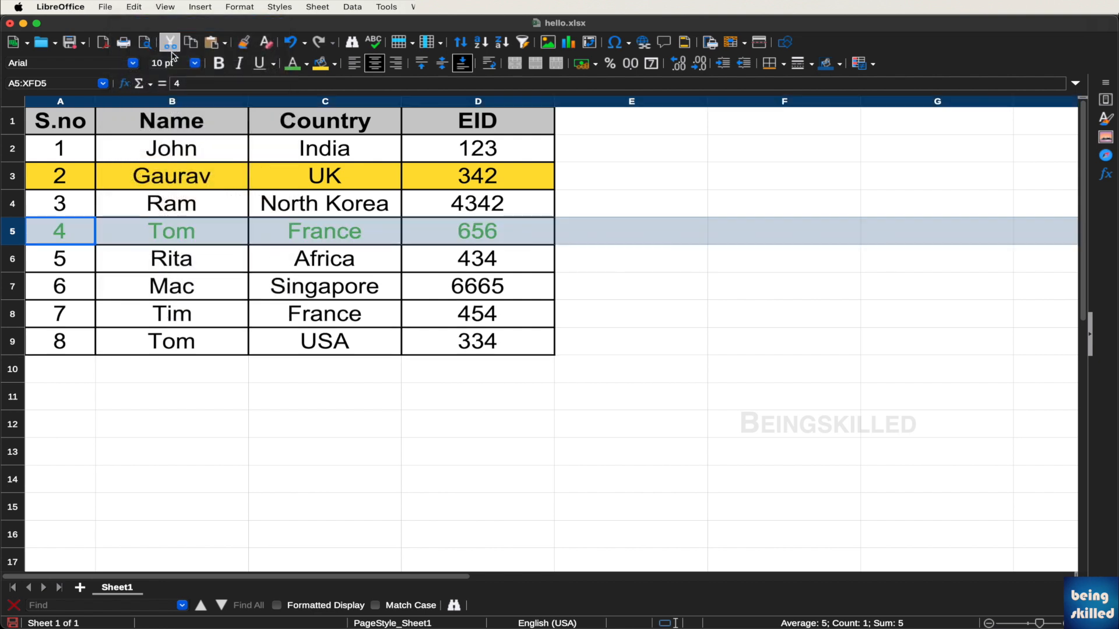
click(193, 209)
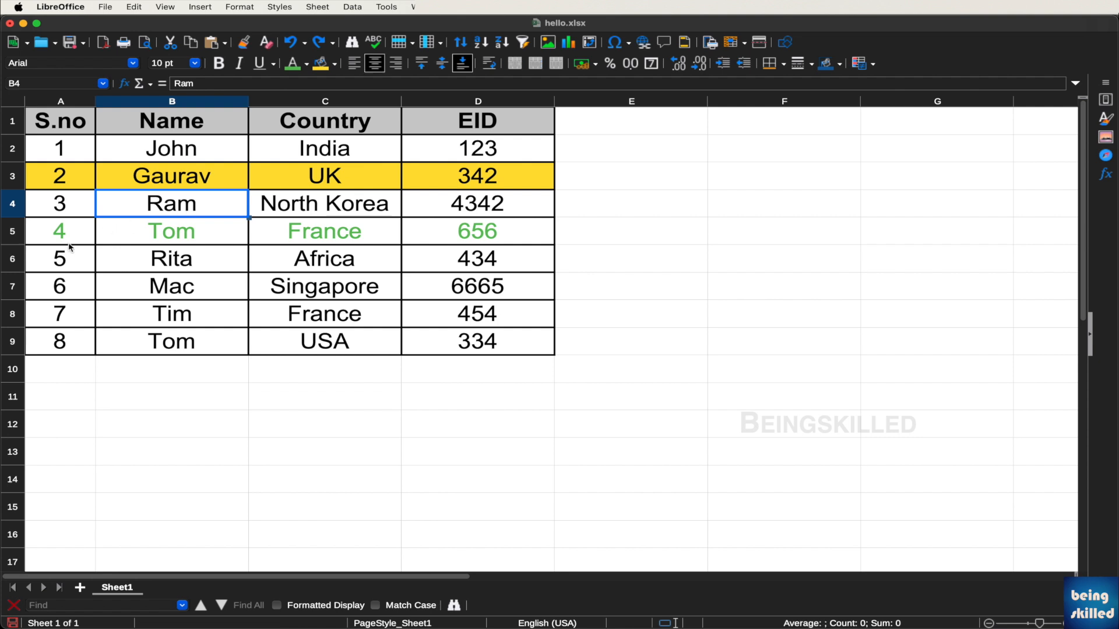
click(17, 258)
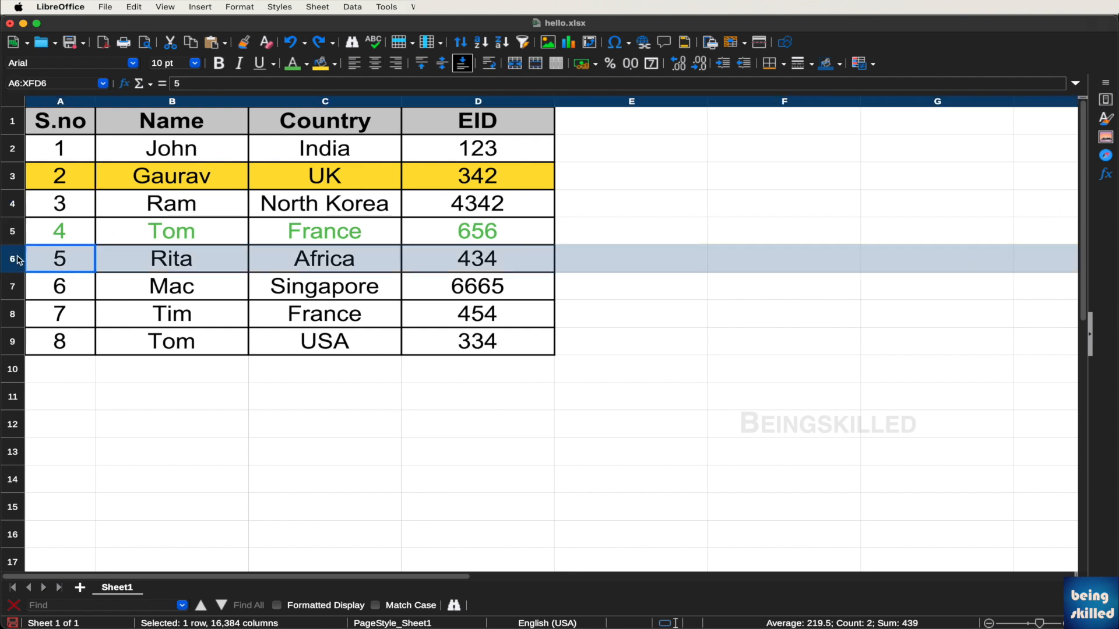
right_click(18, 259)
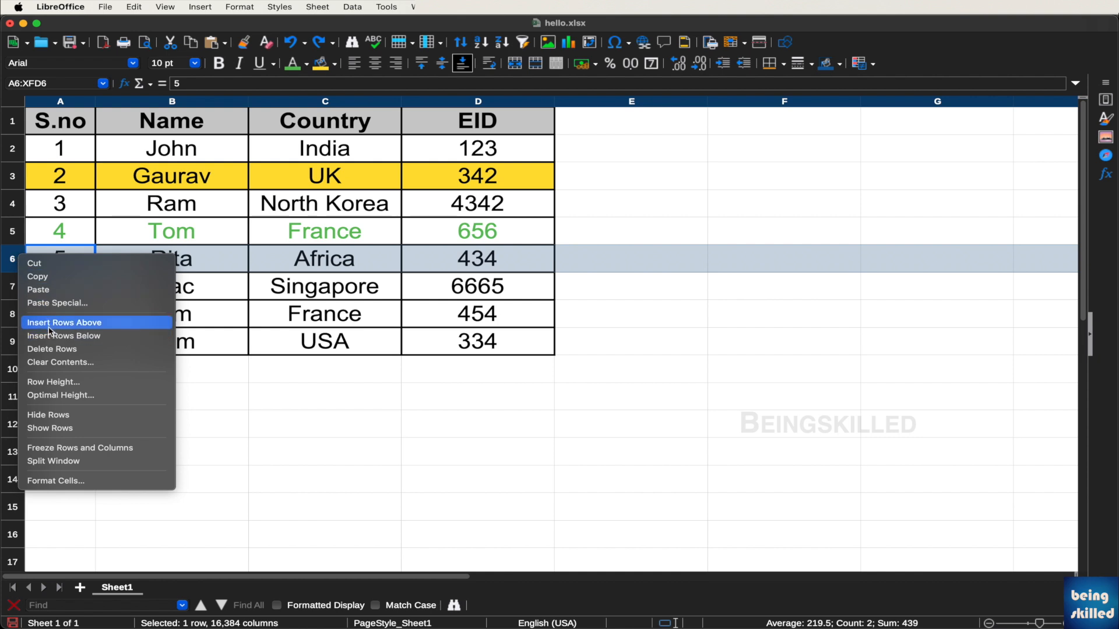
click(14, 264)
right_click(14, 263)
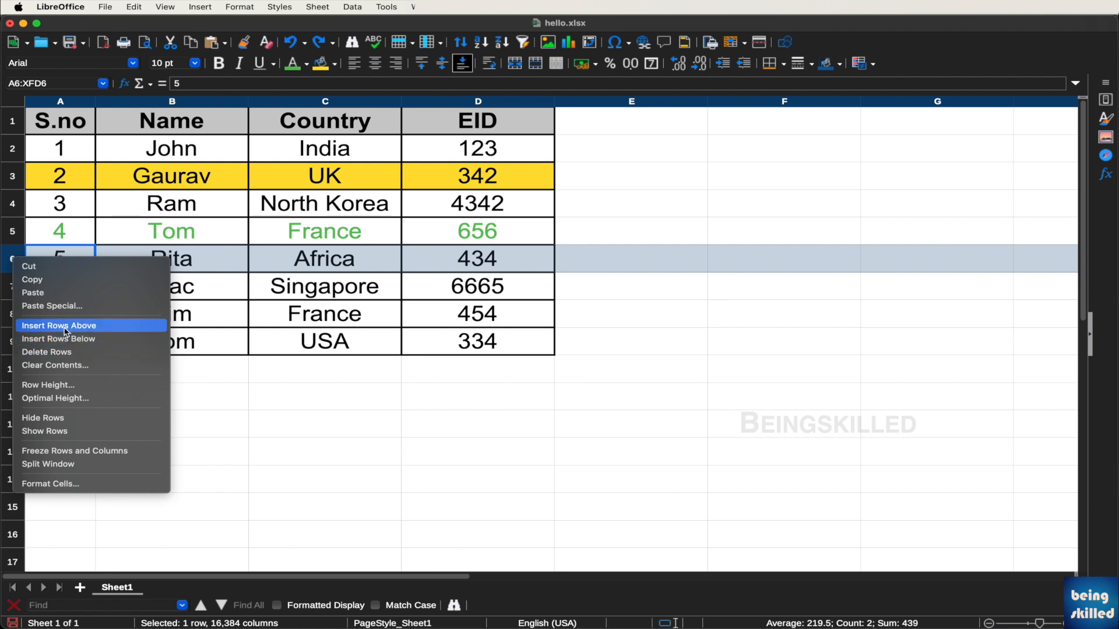
click(66, 332)
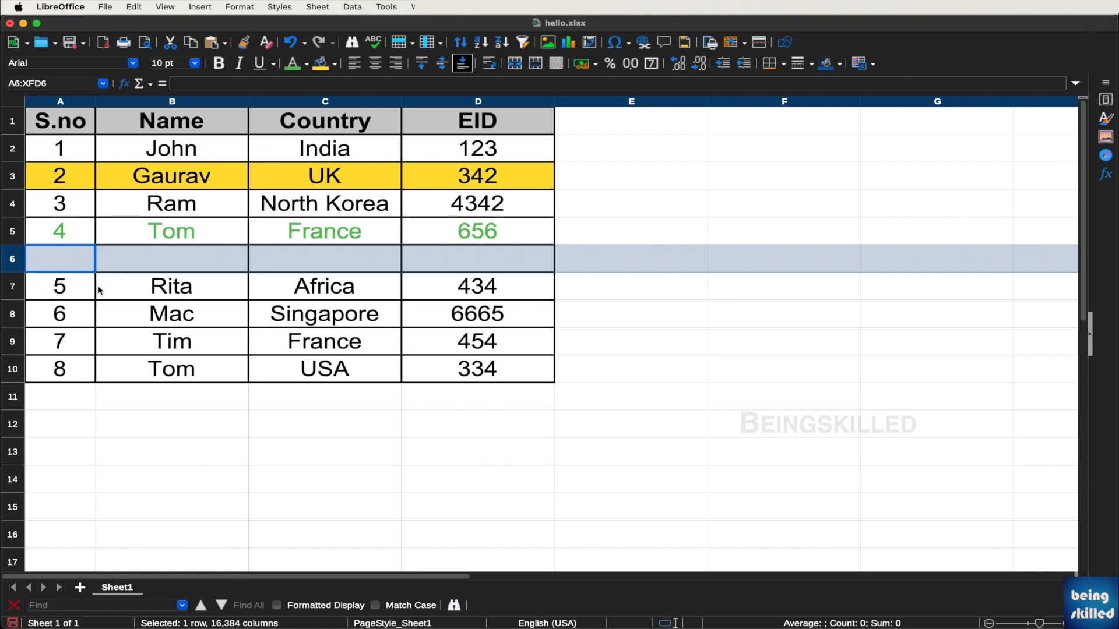
click(21, 286)
right_click(22, 288)
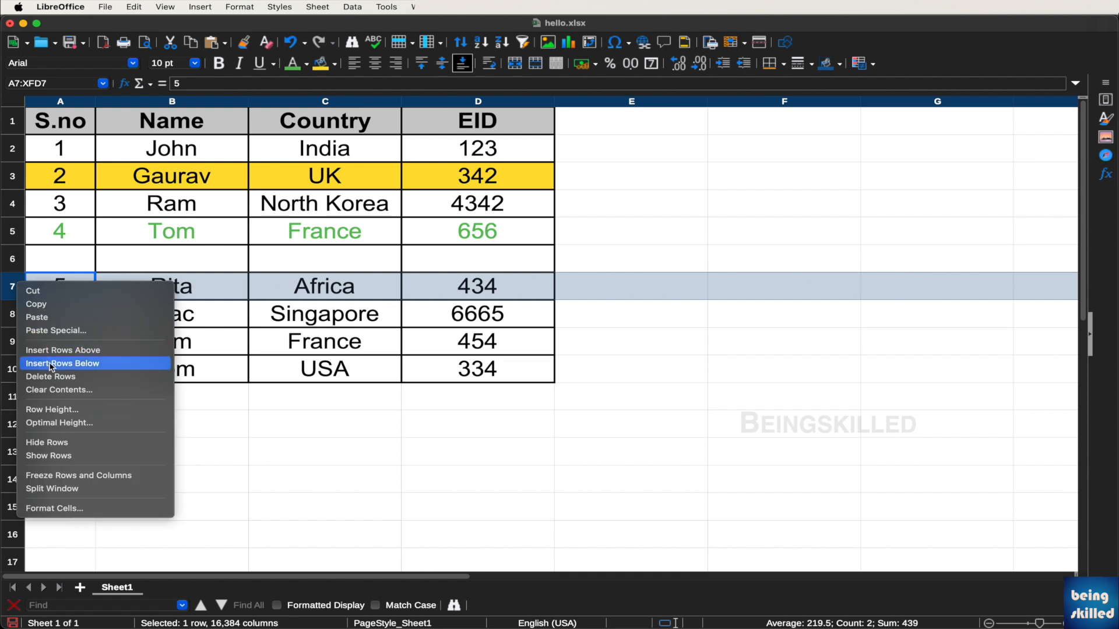
click(52, 366)
click(200, 315)
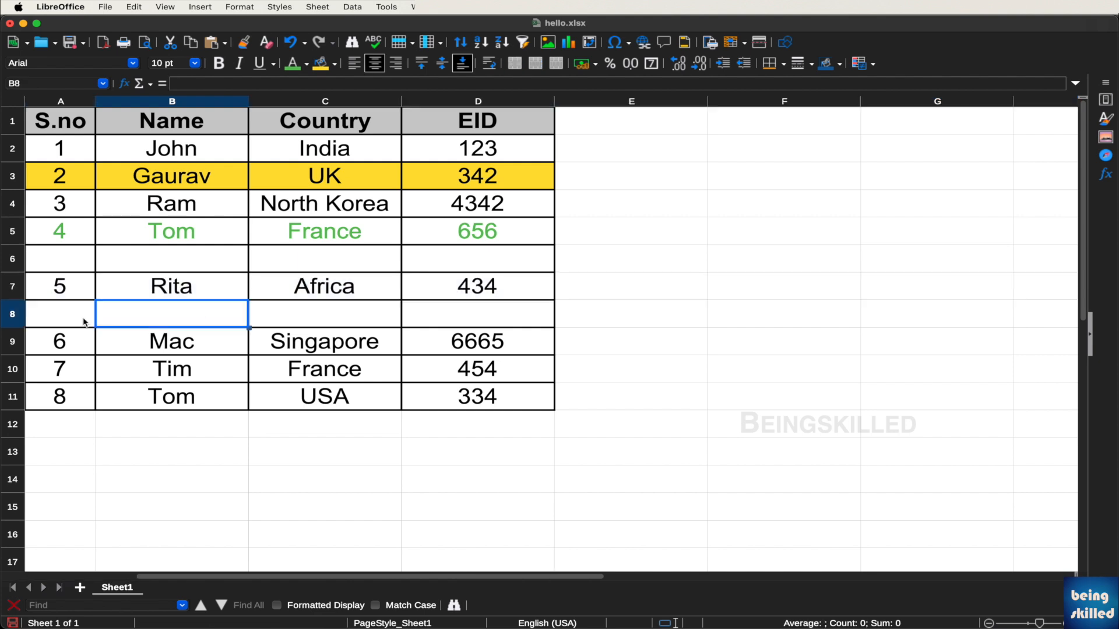
click(13, 315)
right_click(14, 316)
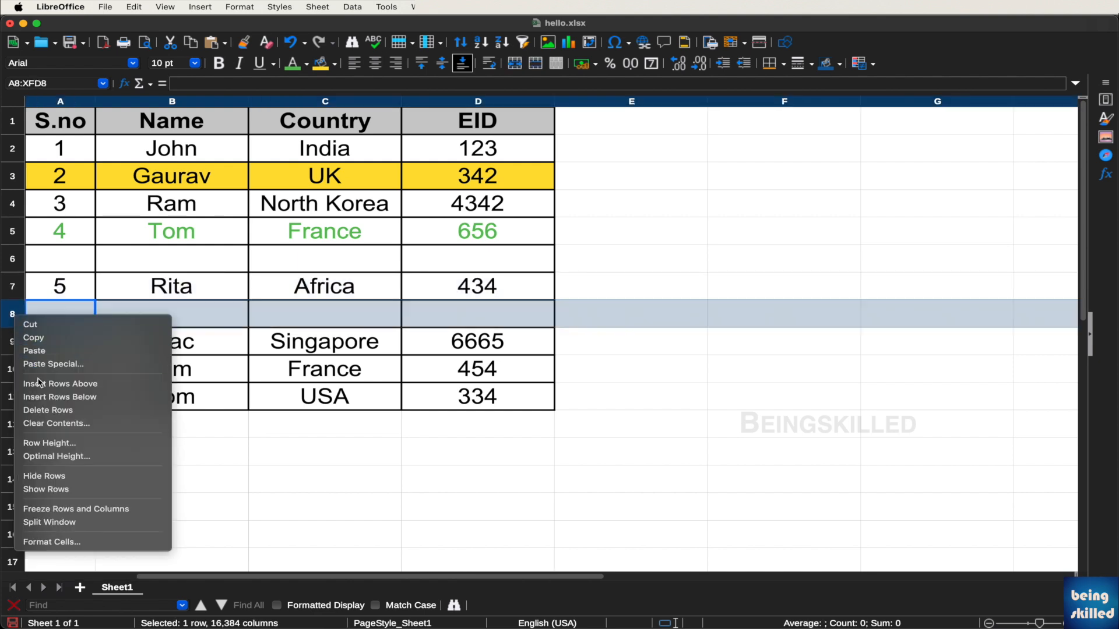
click(75, 411)
click(18, 269)
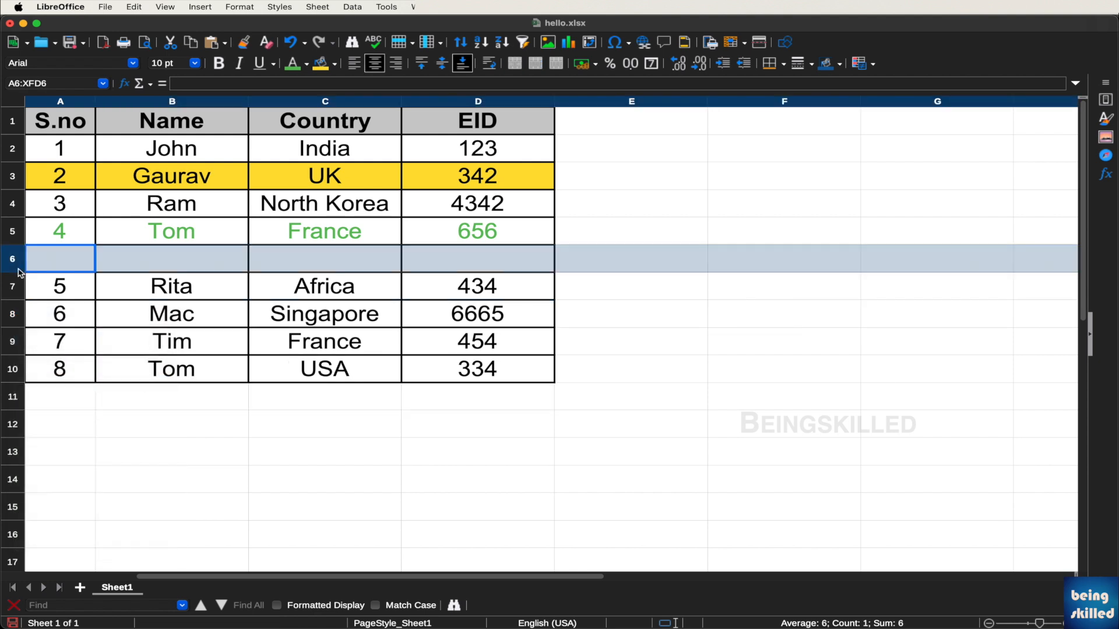
right_click(12, 255)
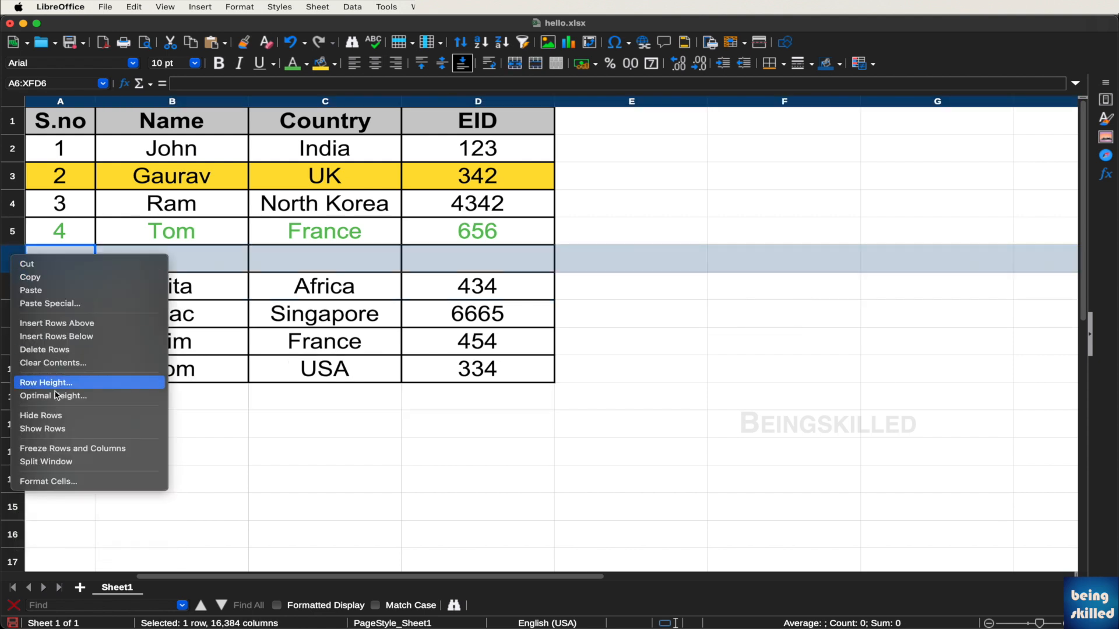
click(52, 349)
click(302, 312)
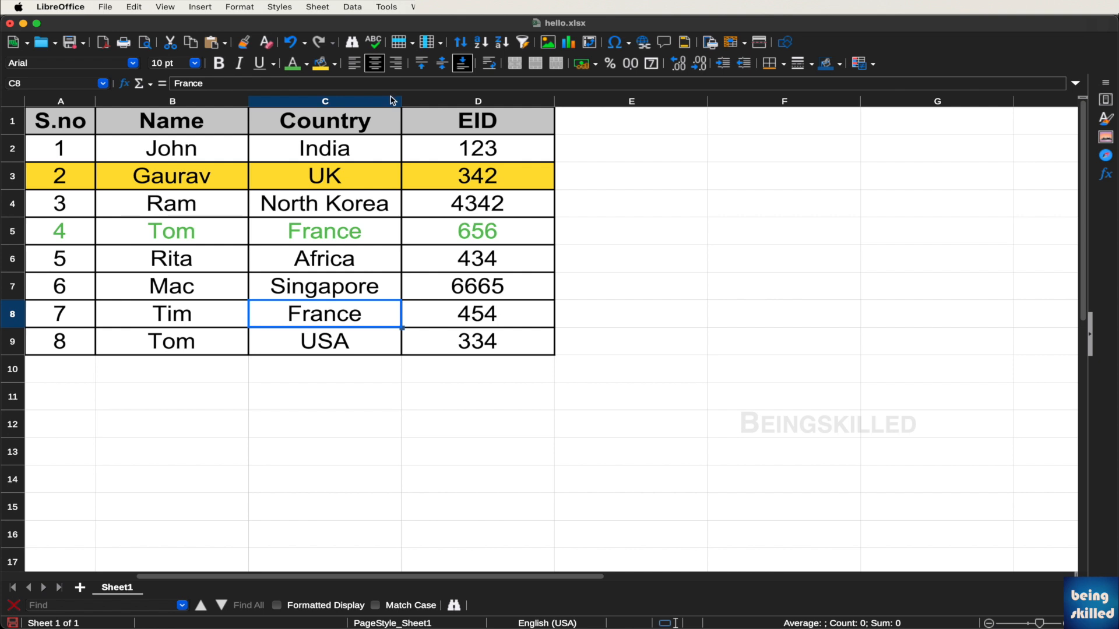
Select the S.no-to-EID table range A1:D9 and bring up the Data menu
click(366, 101)
right_click(367, 101)
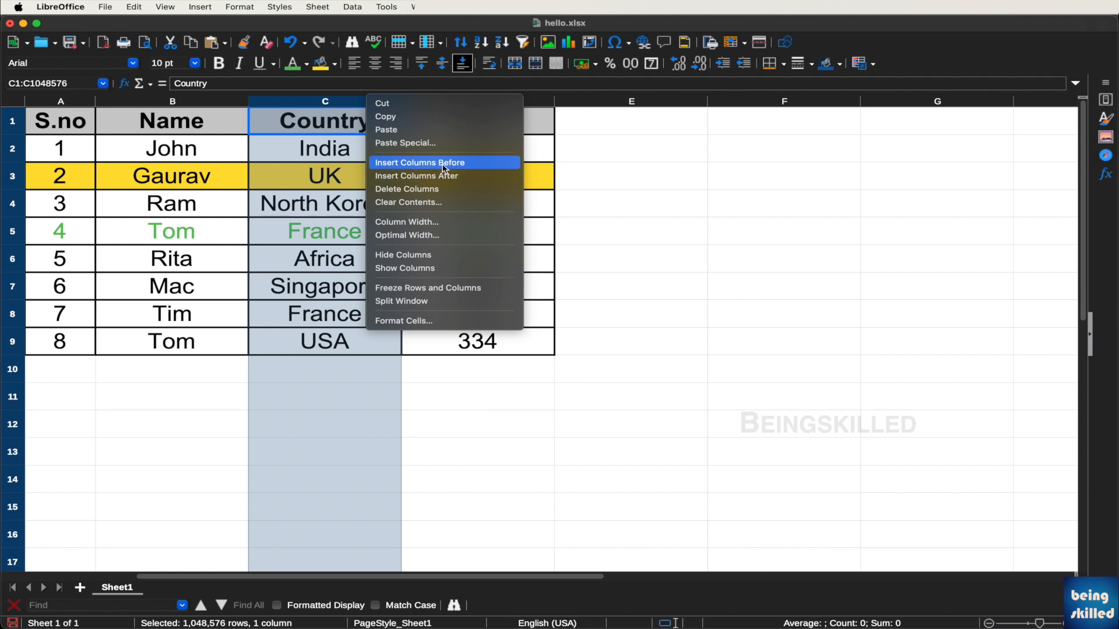
click(210, 200)
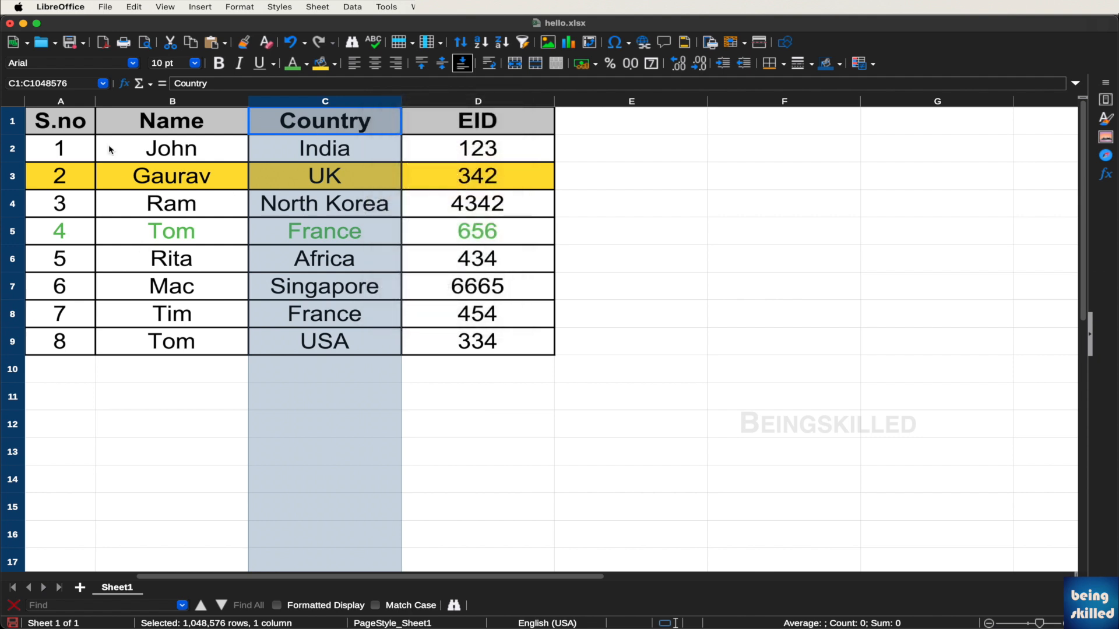
drag(67, 116, 467, 349)
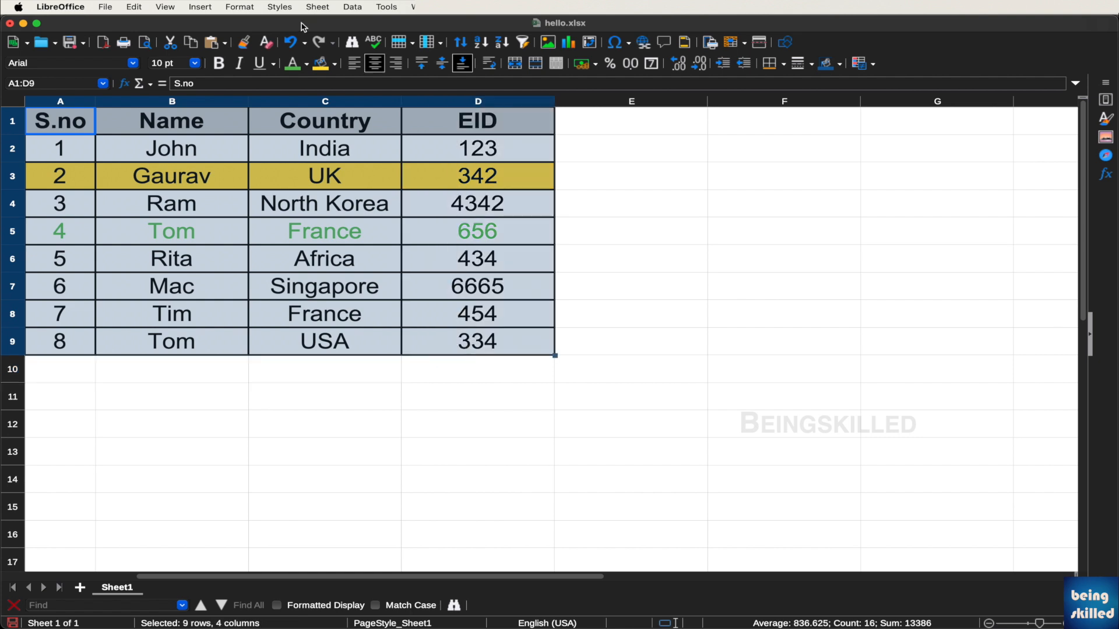
click(98, 145)
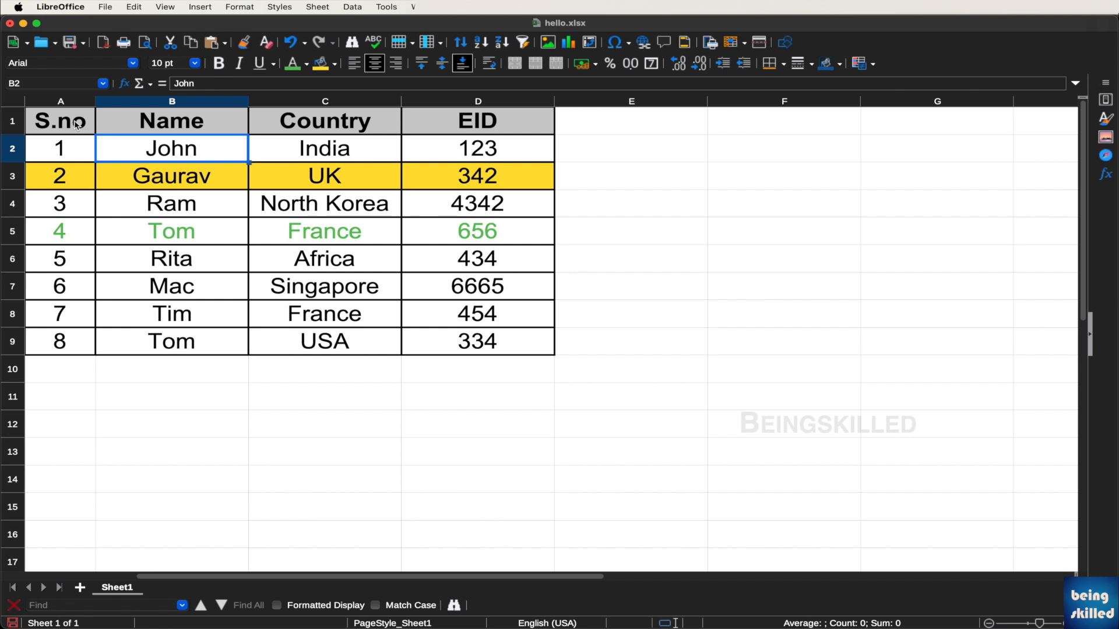
click(75, 124)
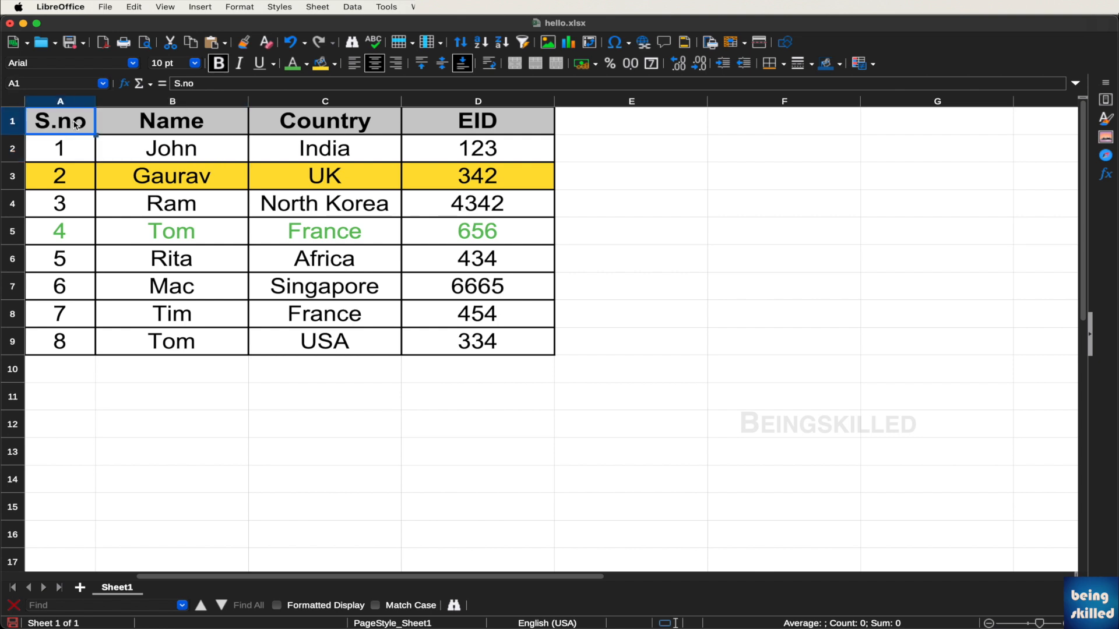
drag(80, 126, 479, 343)
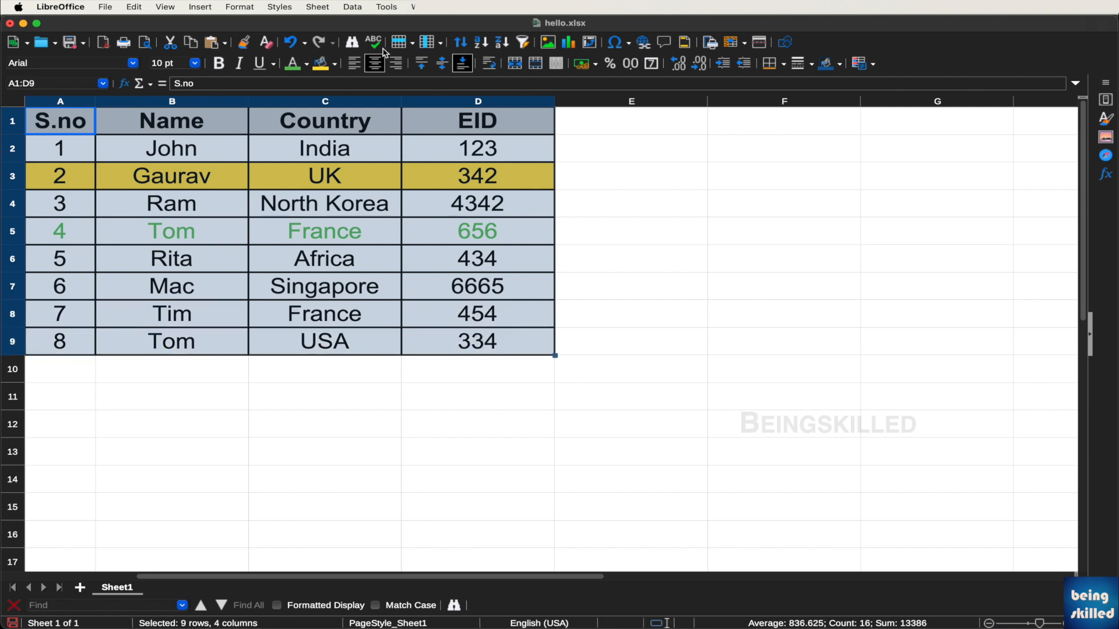
click(384, 6)
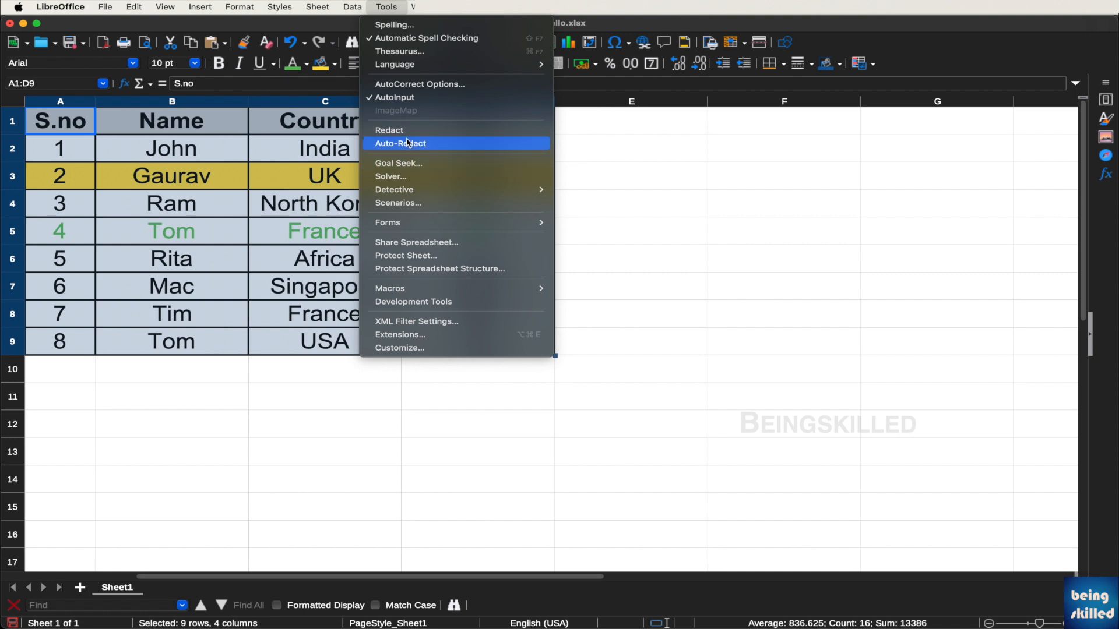
mouse_move(355, 4)
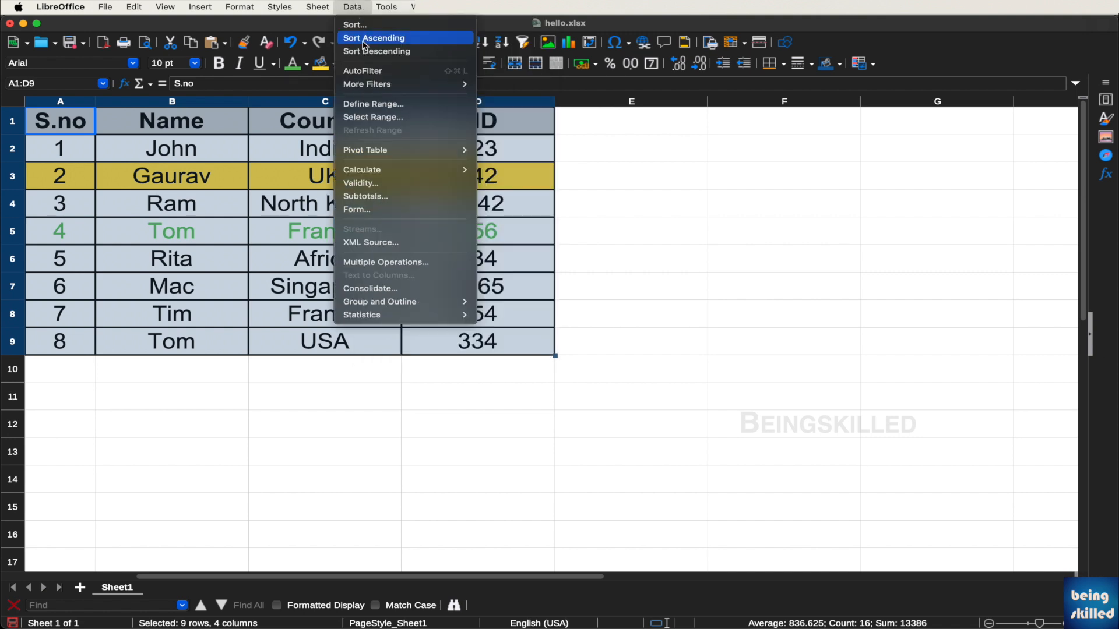
Turn on AutoFilter for A1:D9 and untick all entries in the Name filter
click(403, 71)
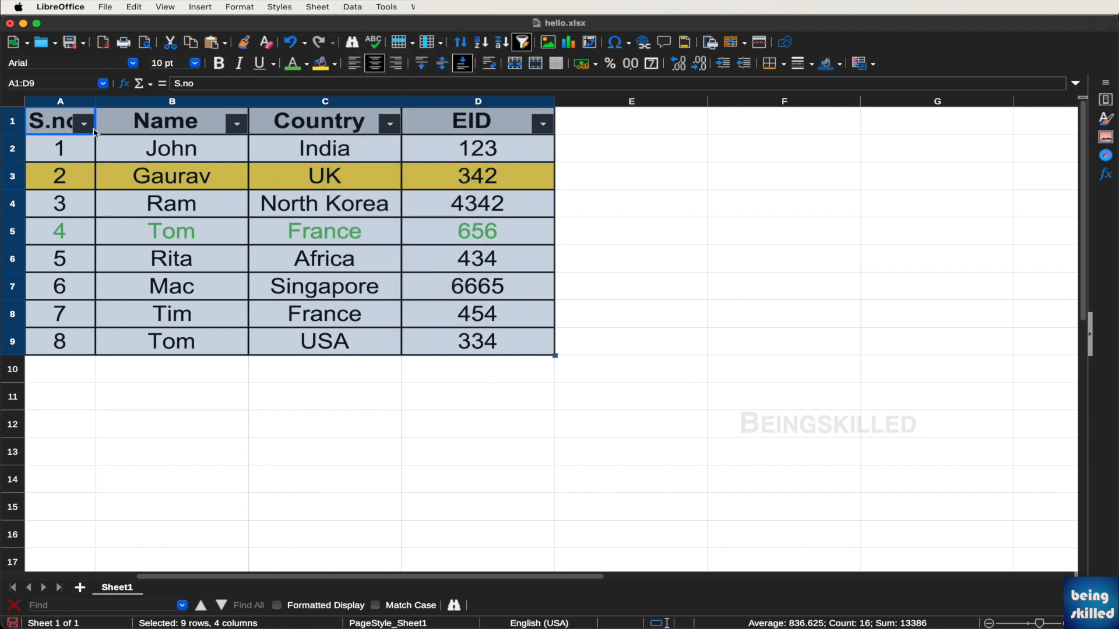
click(544, 122)
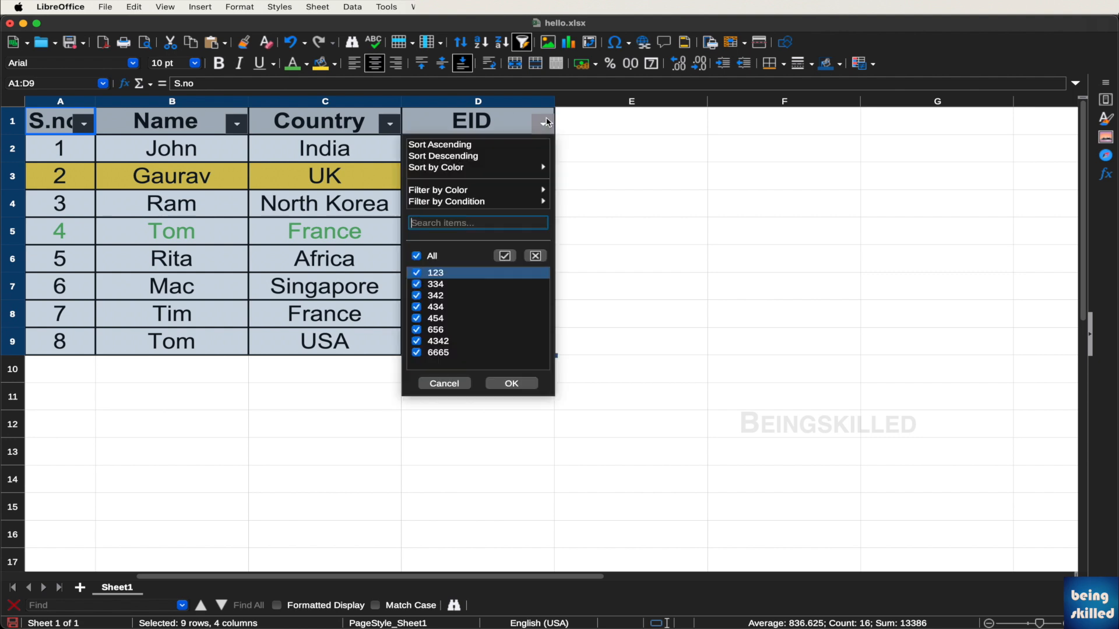
click(591, 153)
click(236, 125)
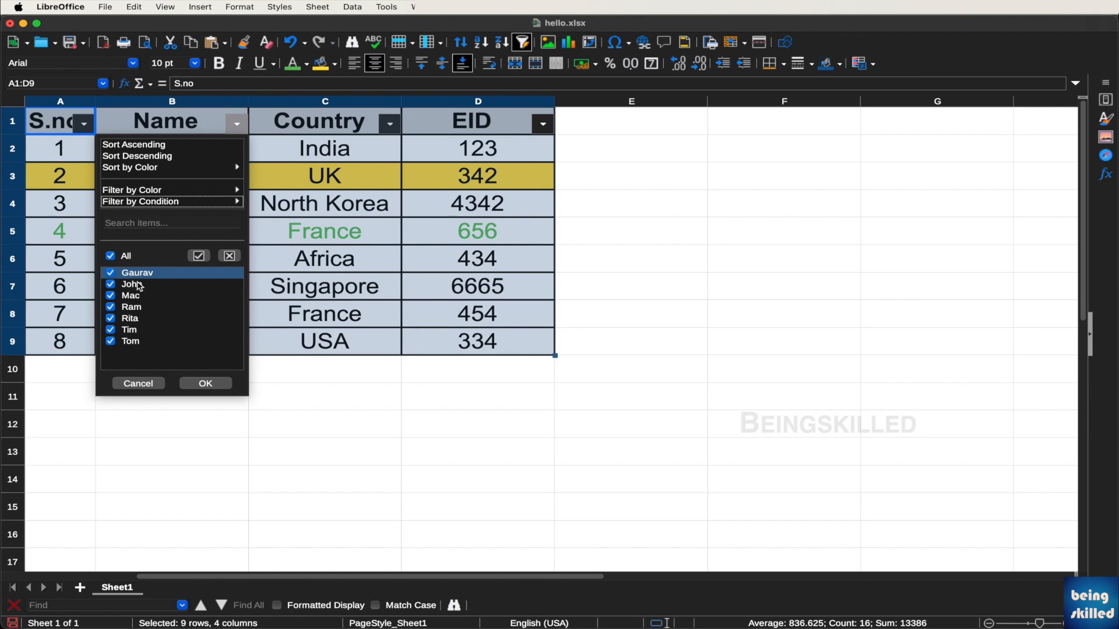
click(111, 256)
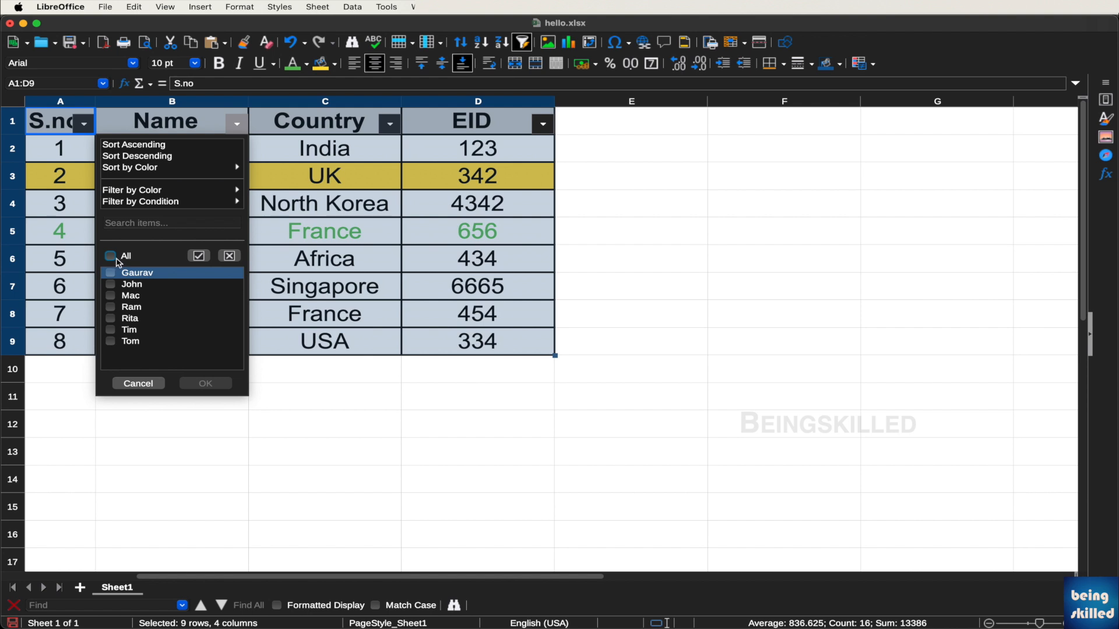
Tick Ram, Rita, Tim and Tom in the Name filter and apply it
click(111, 309)
click(111, 319)
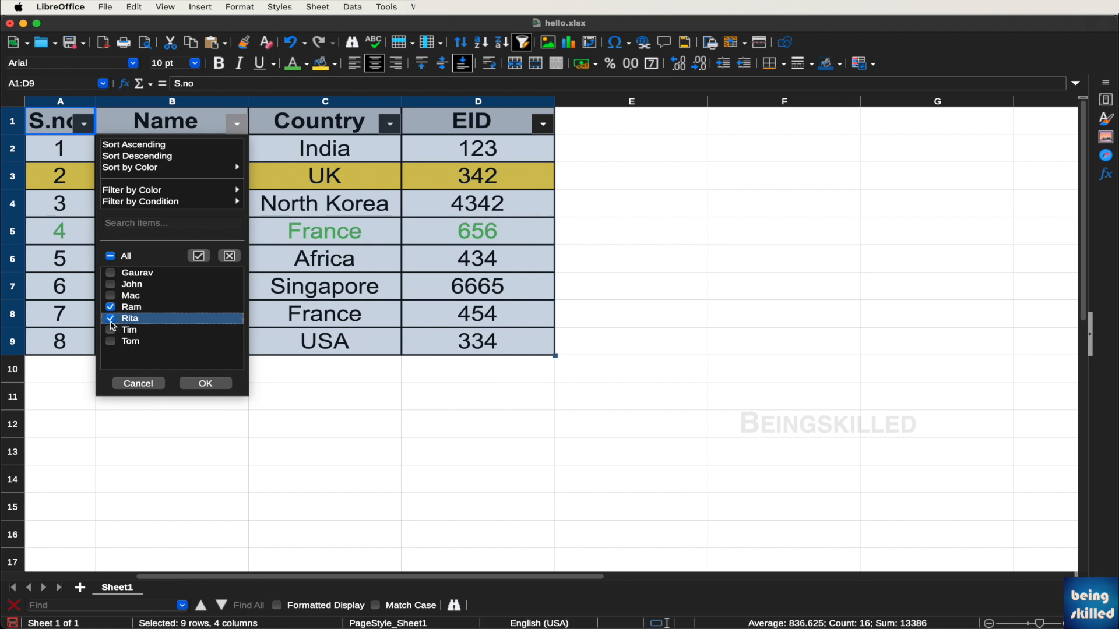
click(111, 330)
click(111, 343)
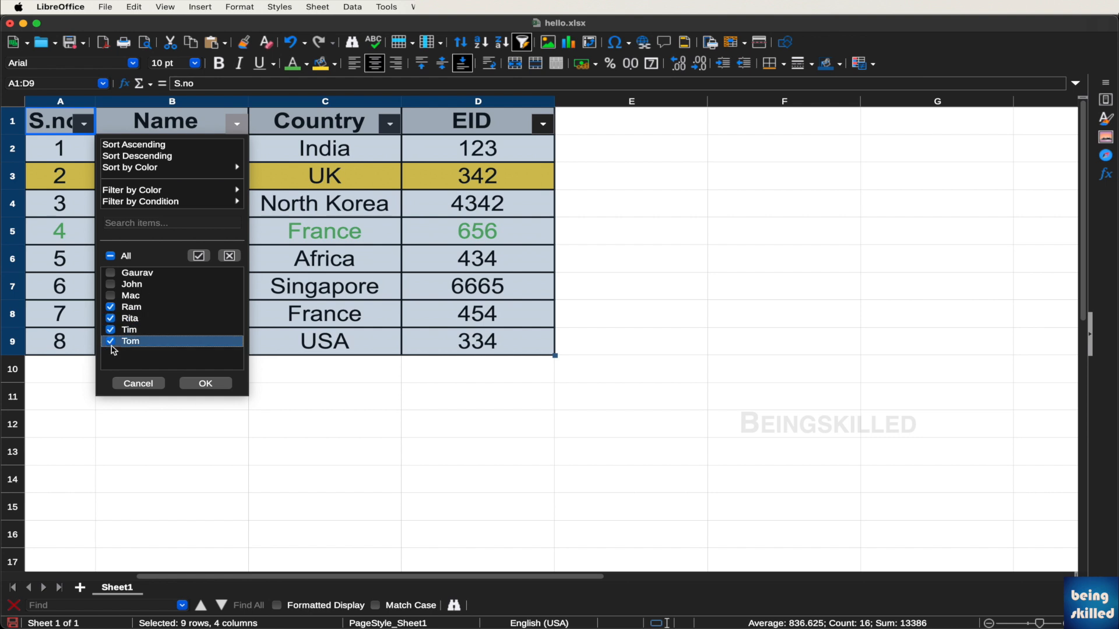
click(205, 384)
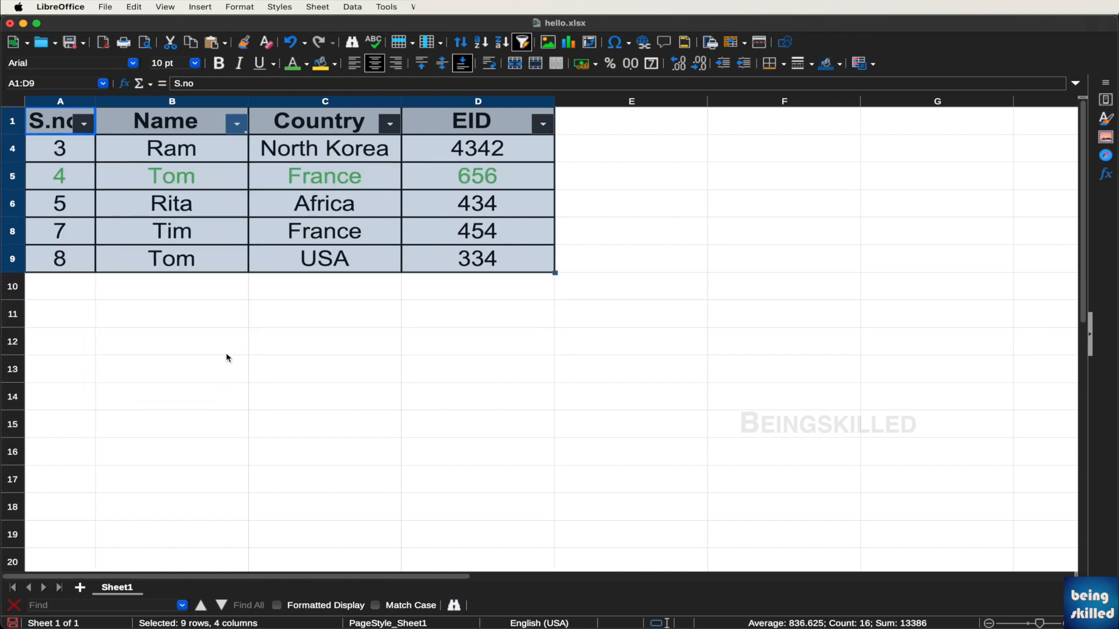
Set the Country filter to only North Korea and USA, leaving Ram and Tom
click(232, 309)
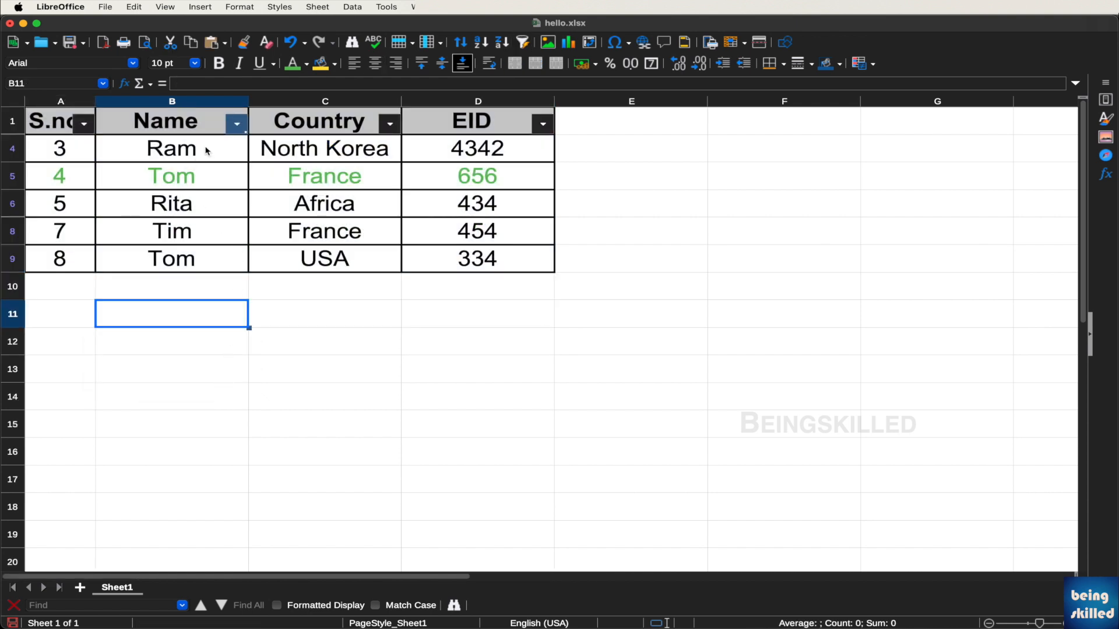
click(389, 124)
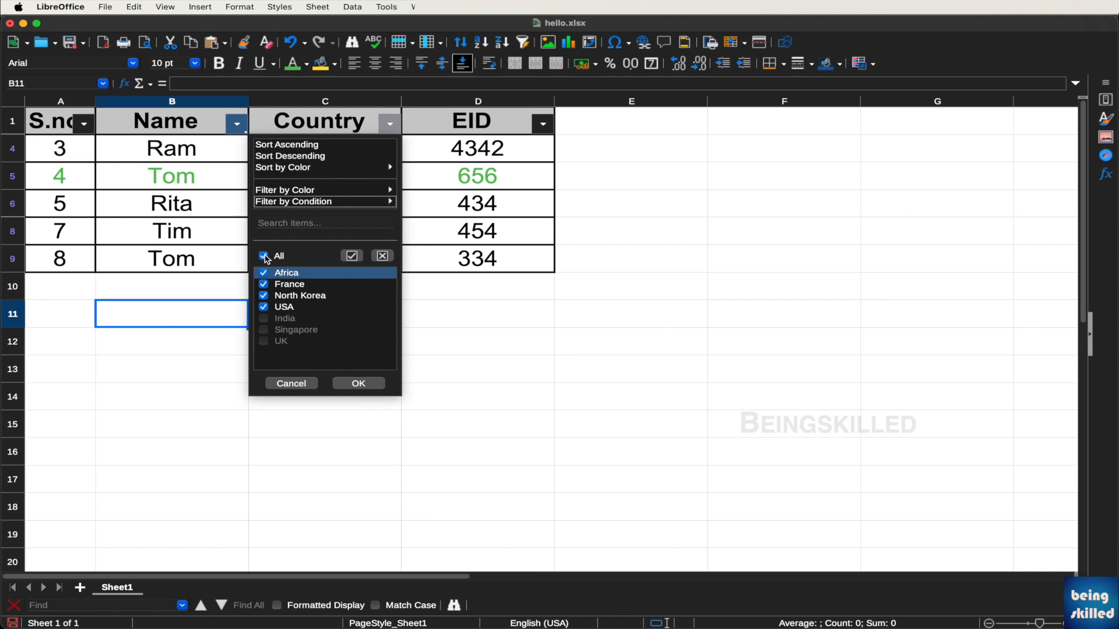
click(265, 257)
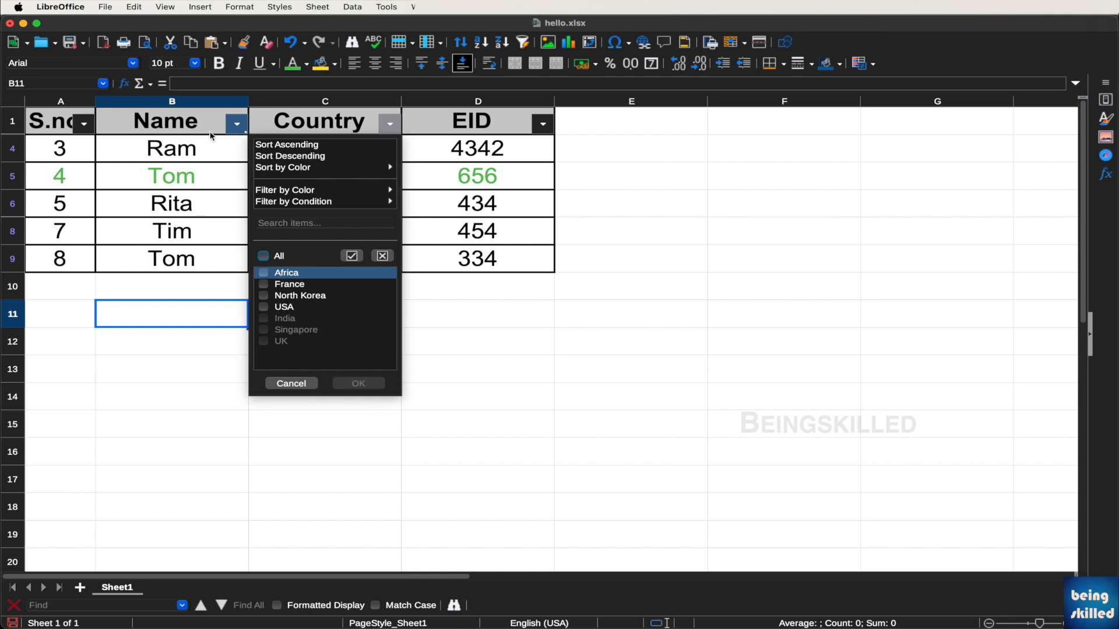
click(264, 296)
click(265, 307)
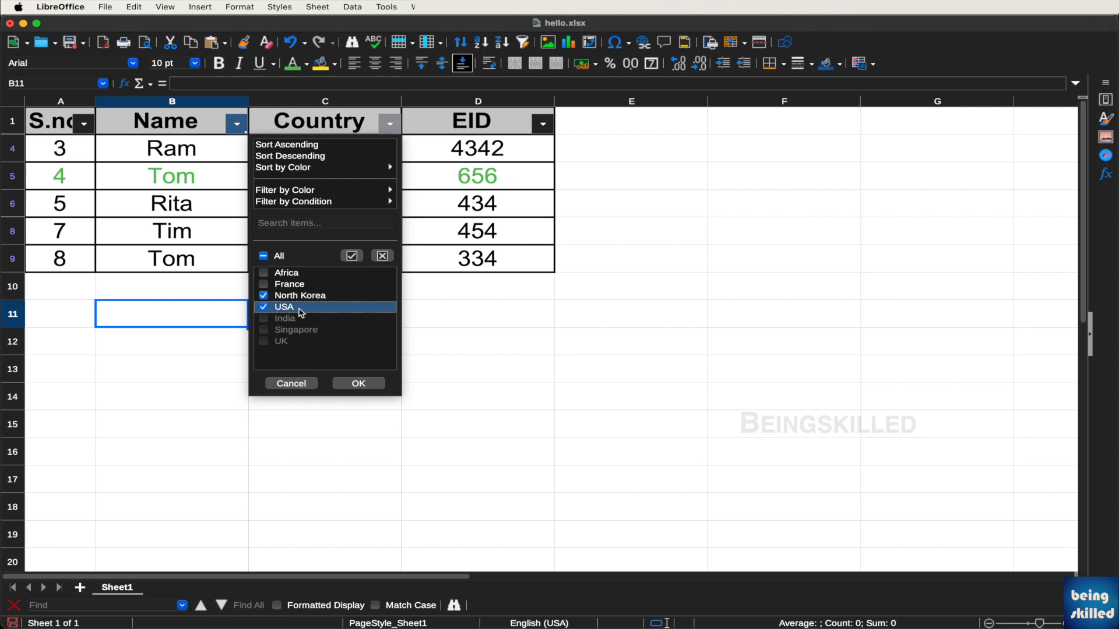
click(356, 382)
click(355, 201)
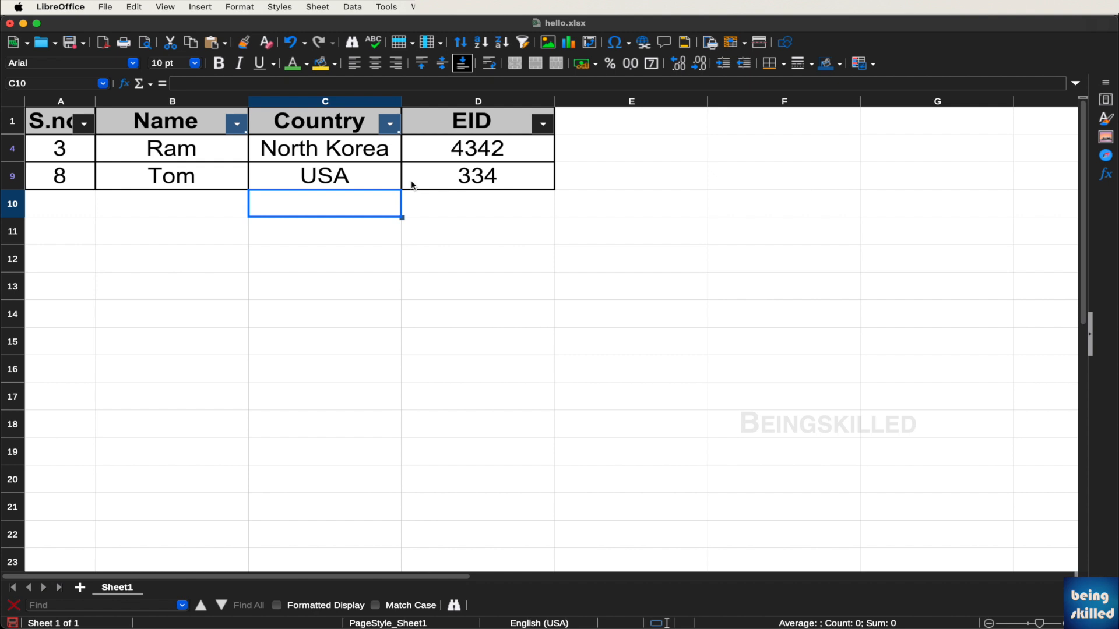
Switch off AutoFilter from the Data menu and select the full table A1:D9
click(359, 136)
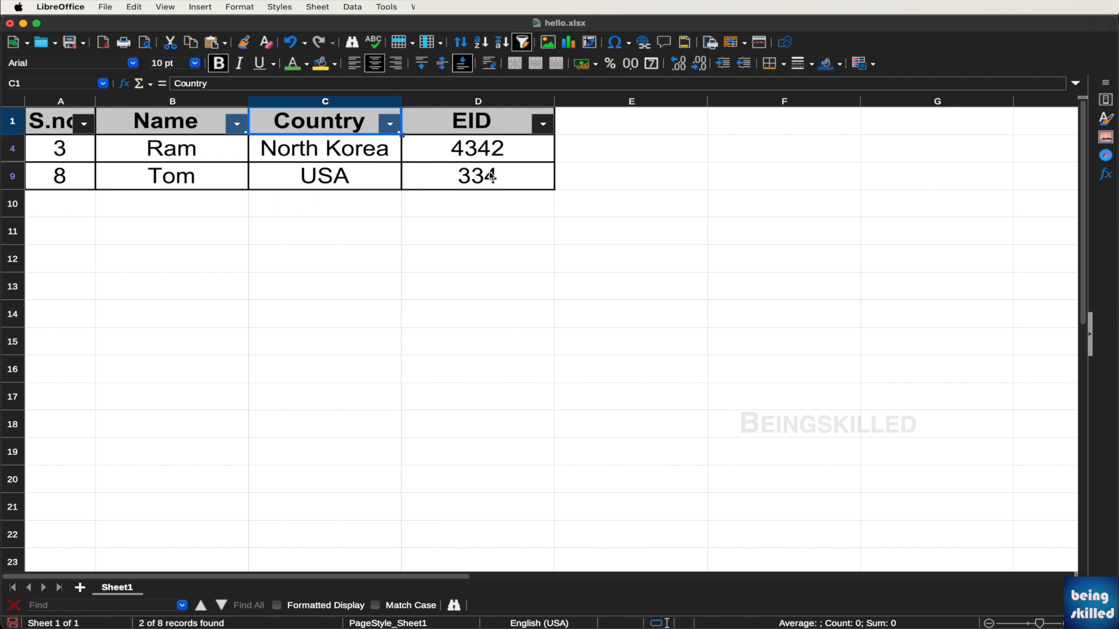
click(491, 177)
click(337, 116)
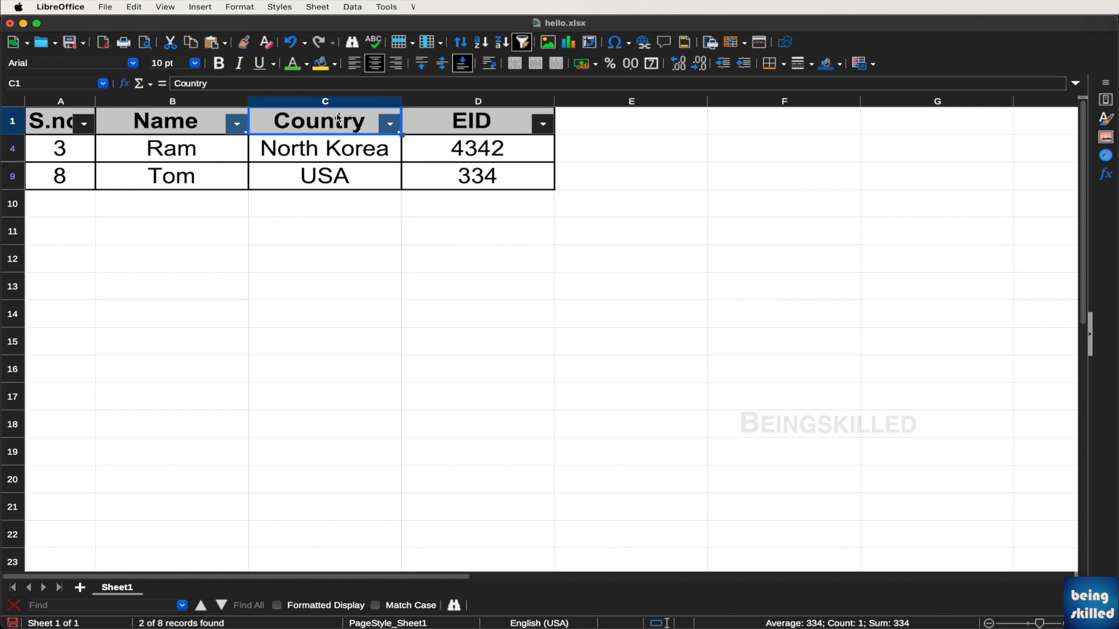
click(354, 7)
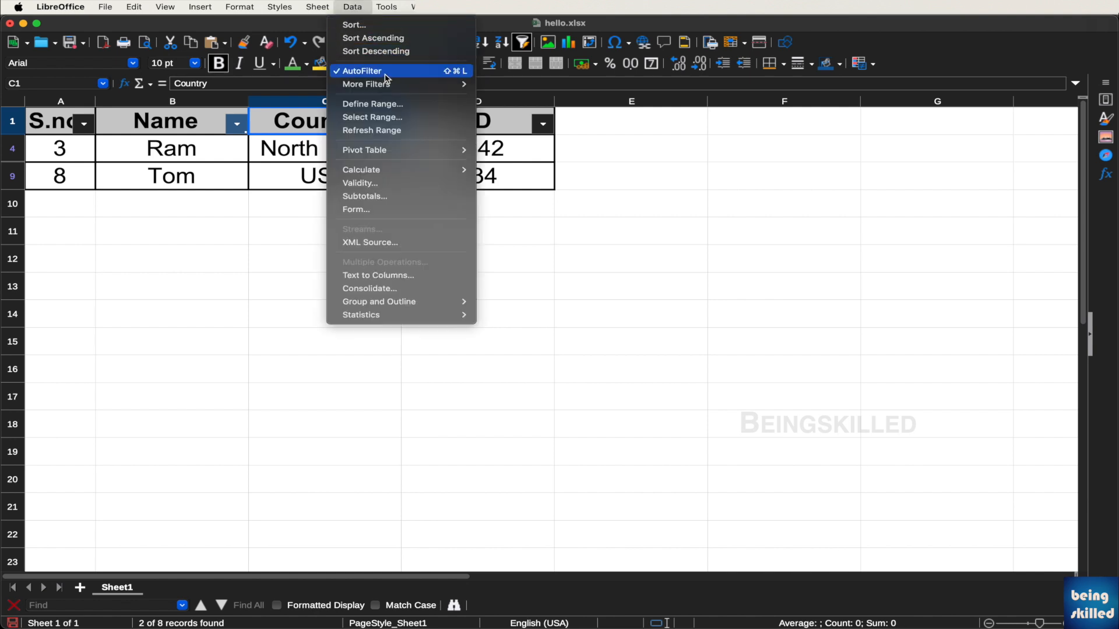
click(387, 76)
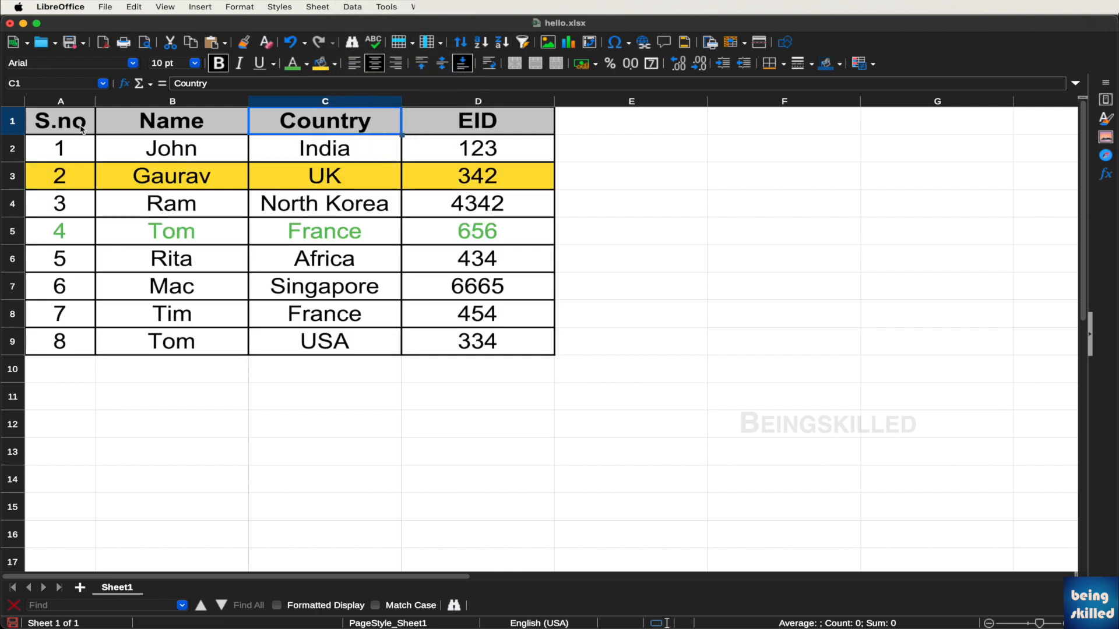
drag(82, 129, 492, 348)
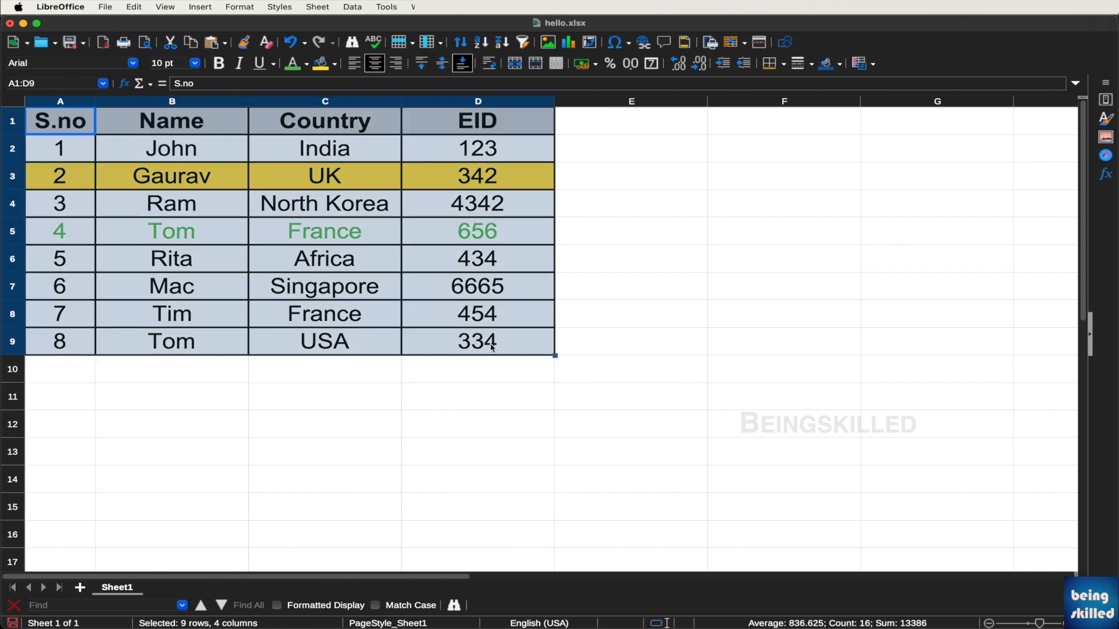
Start Insert > Pivot Table for the A1:D9 data, cancelling the first try and reopening the source prompt
click(572, 288)
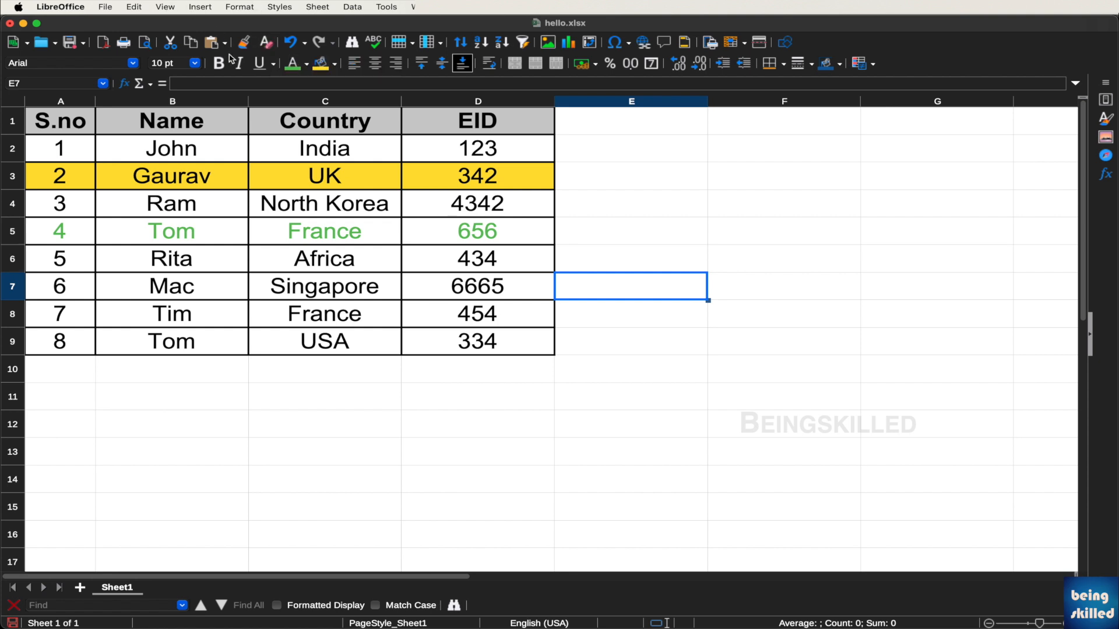
click(254, 145)
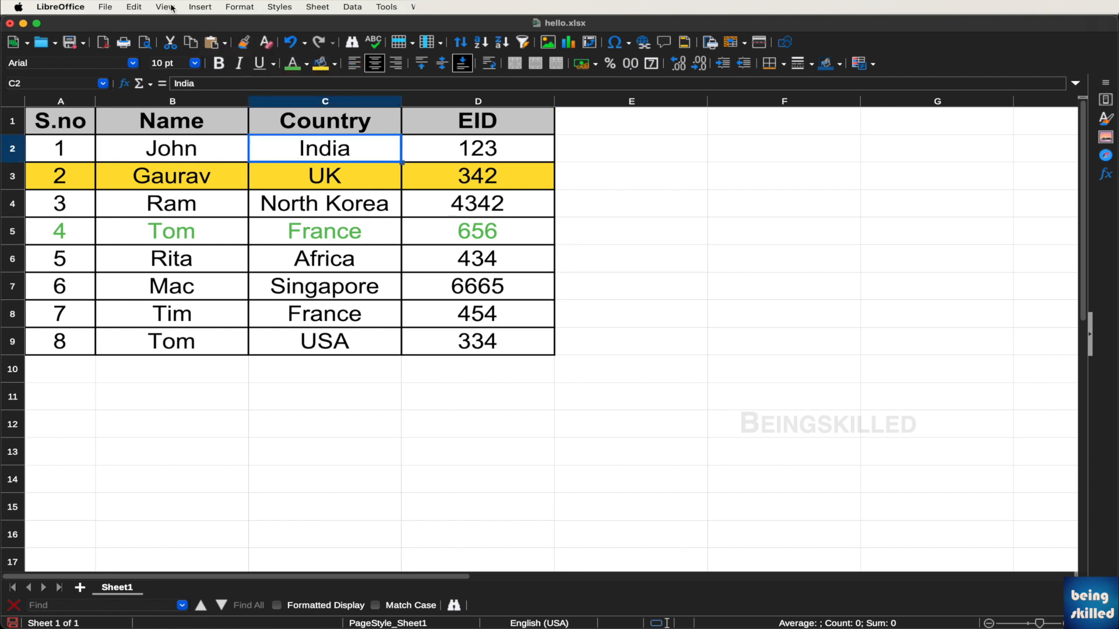
click(211, 5)
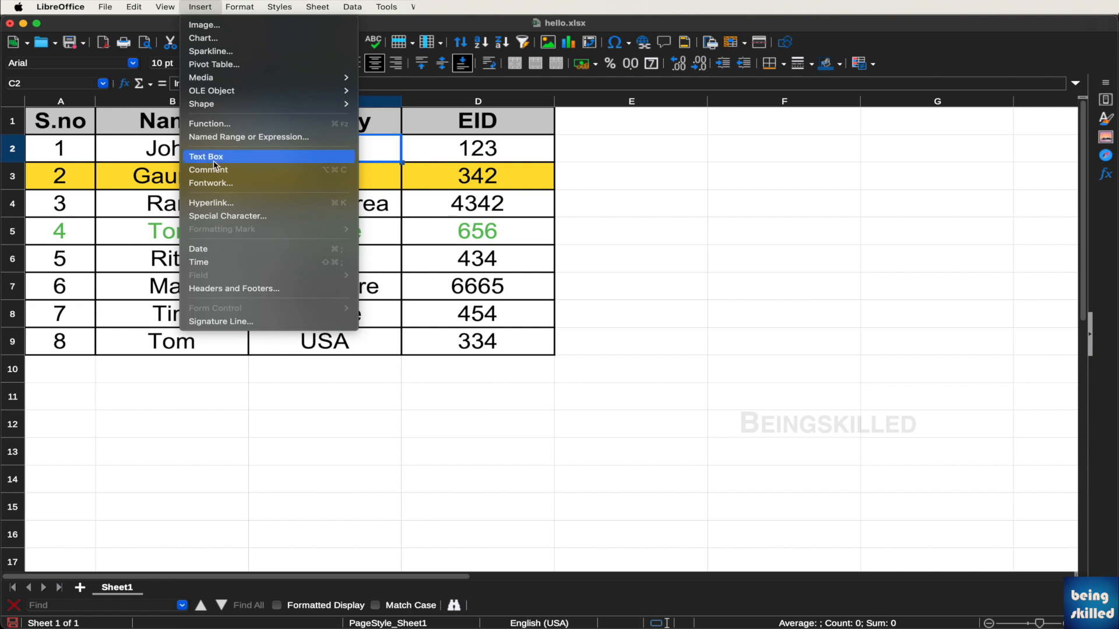
click(237, 65)
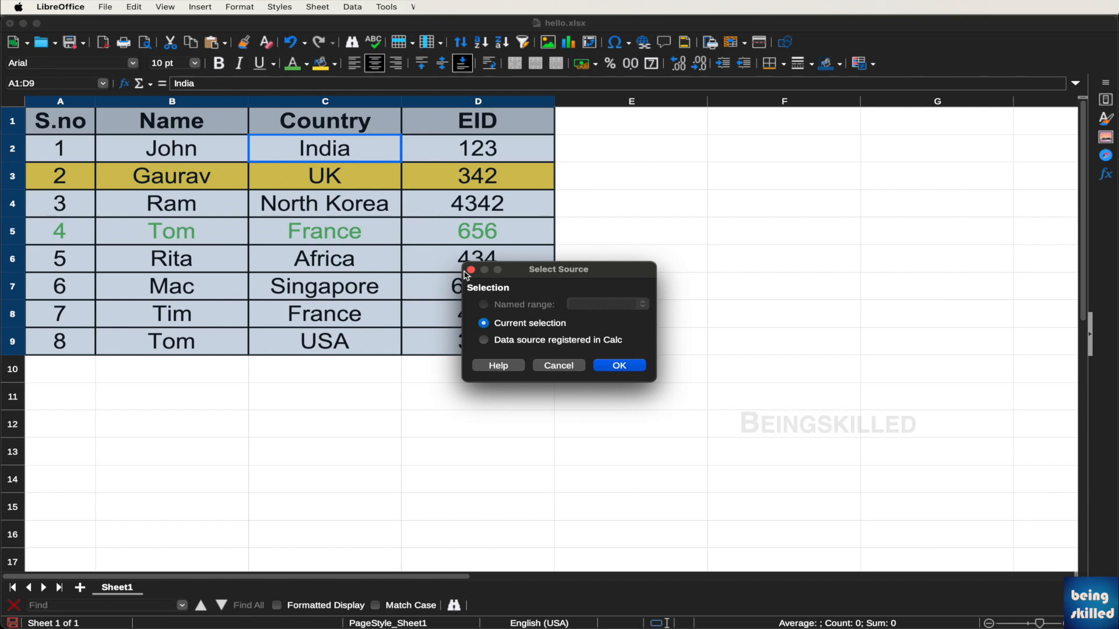
click(551, 363)
click(548, 367)
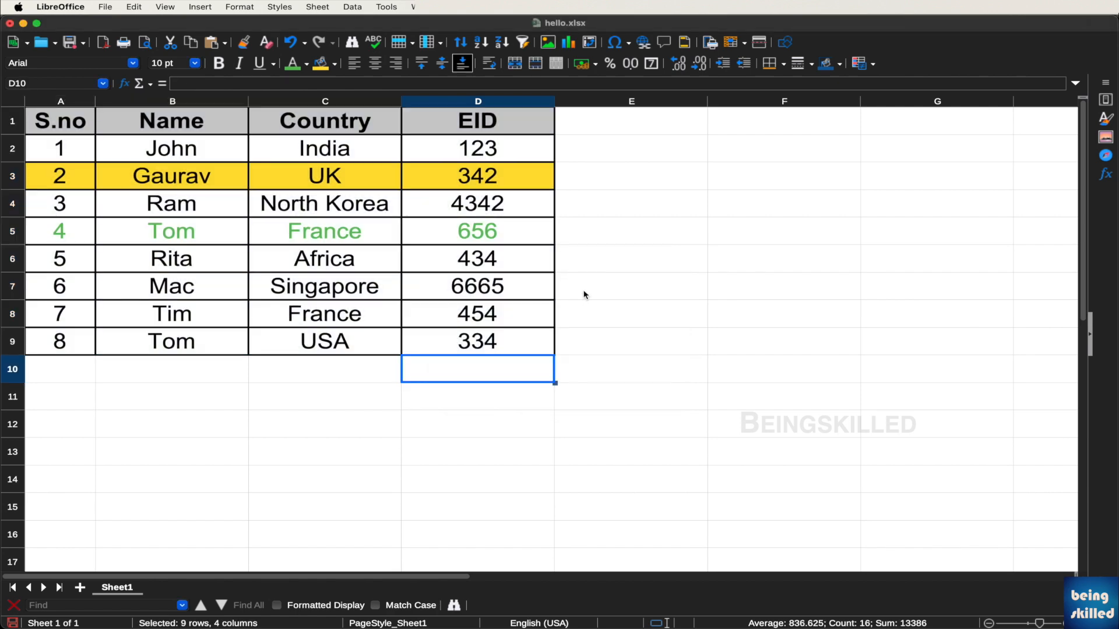
click(585, 295)
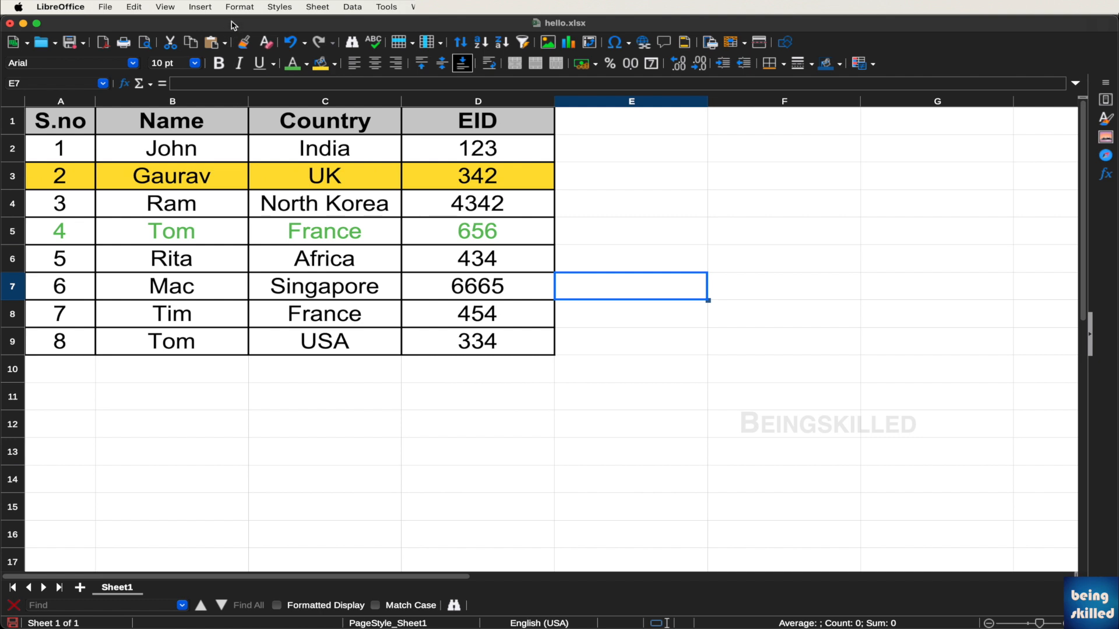
click(209, 7)
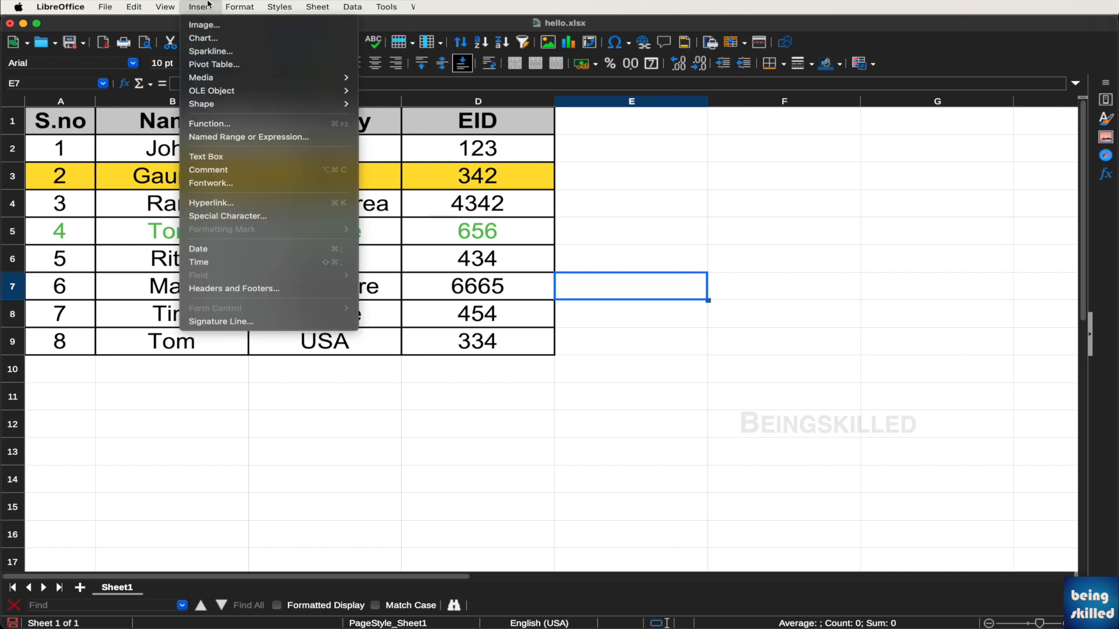
click(208, 65)
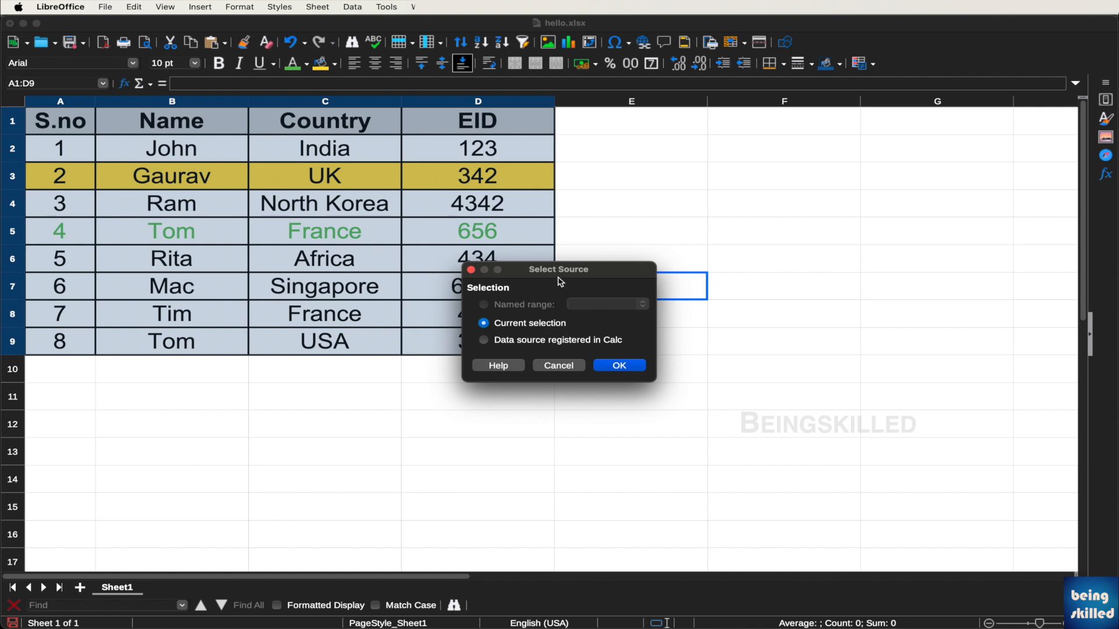
drag(560, 278, 750, 288)
Build the pivot from the current selection with Name as row field and summed EID as data
click(815, 373)
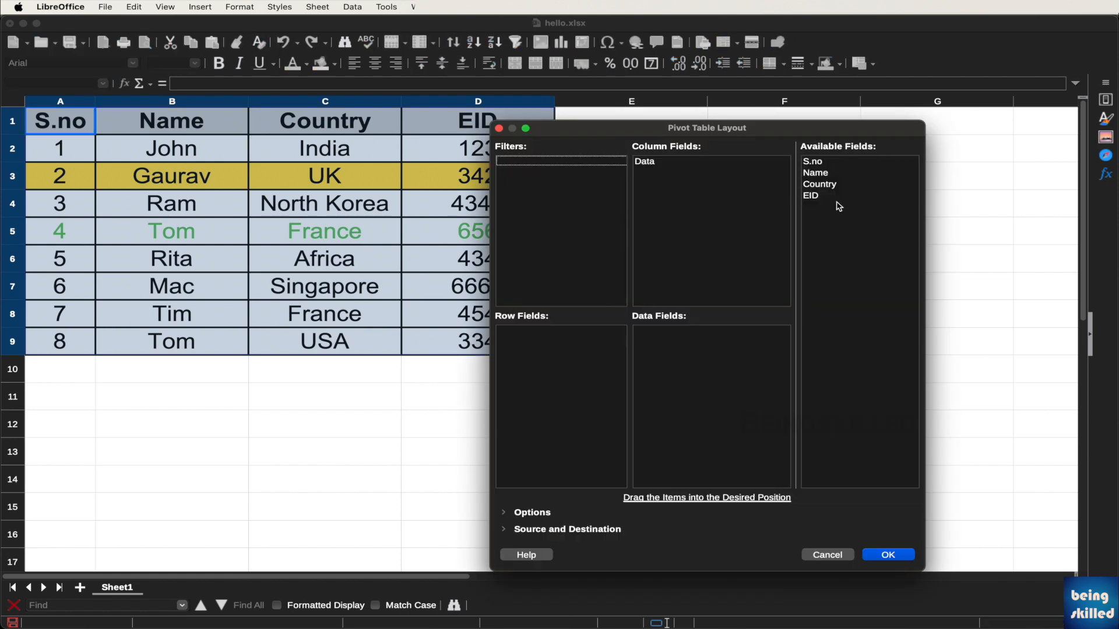
click(821, 176)
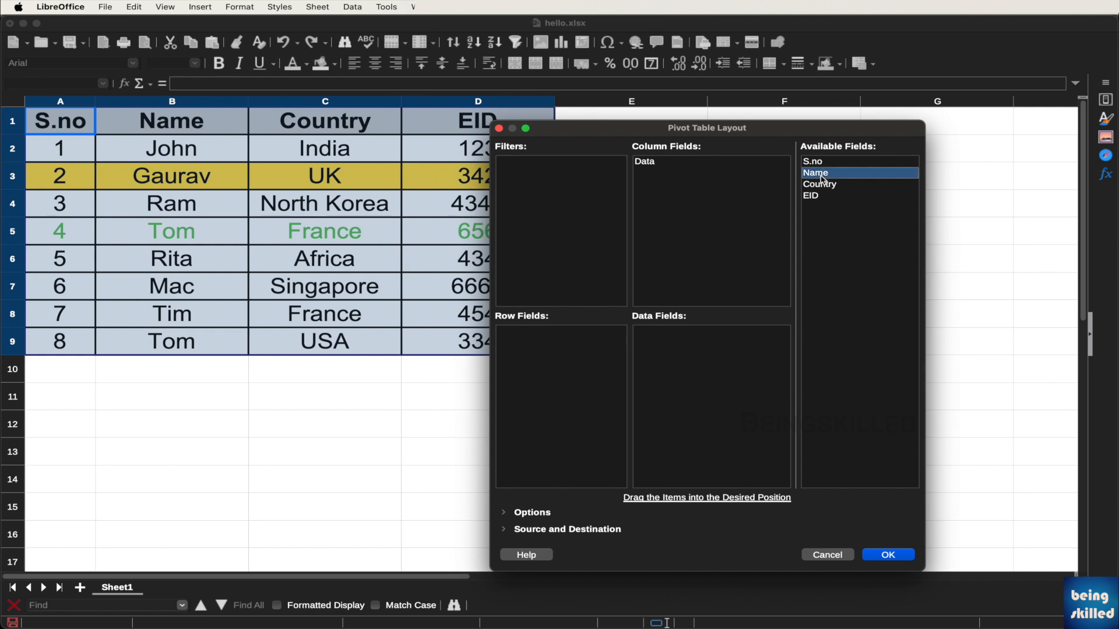
drag(821, 178, 587, 356)
click(828, 201)
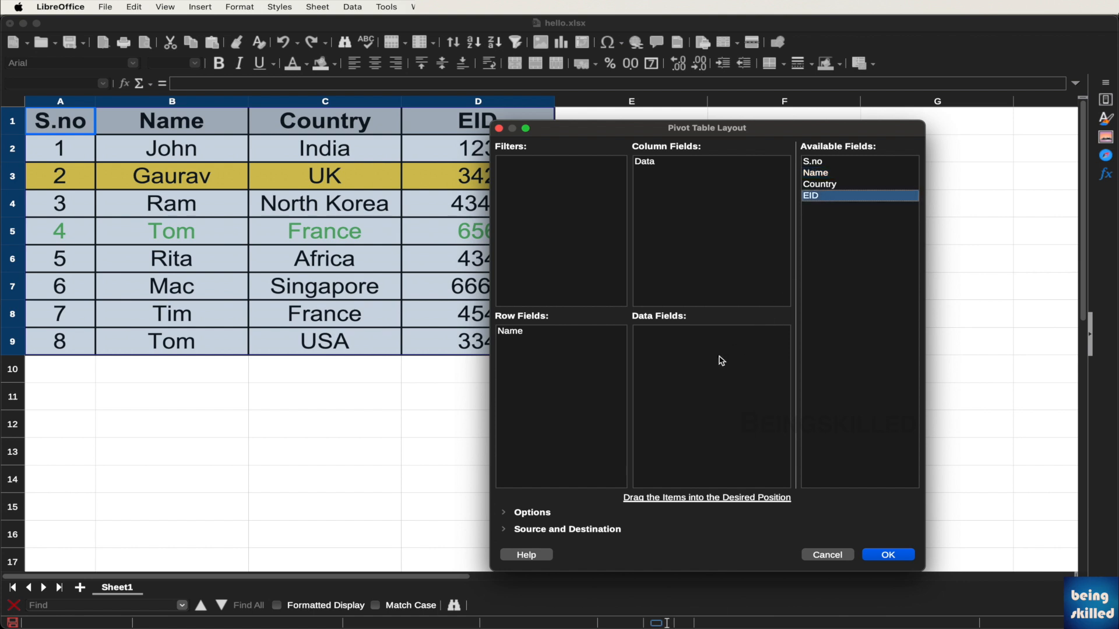
drag(722, 361, 720, 359)
click(901, 554)
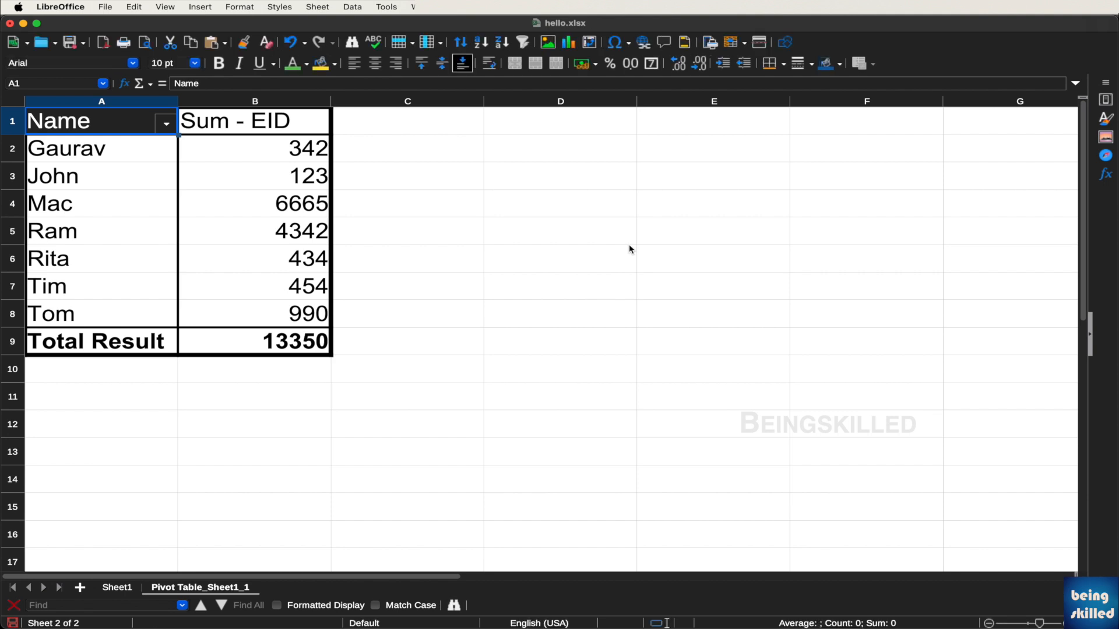
Compare the pivot's names and EID sums (total 13350) with Gaurav's entries on Sheet1
drag(162, 149, 234, 311)
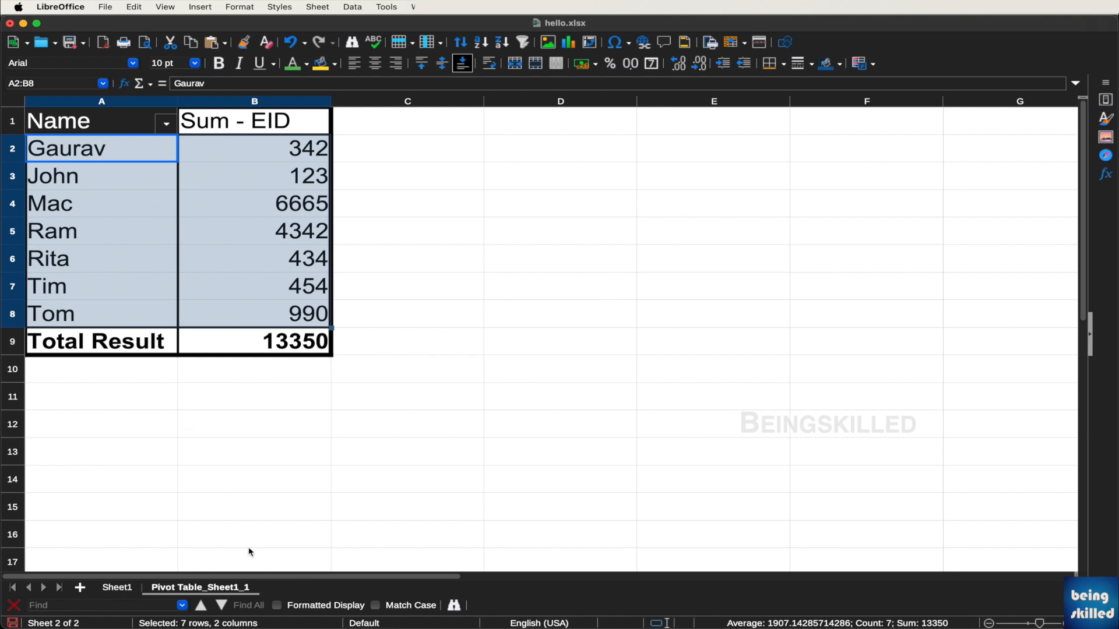
click(305, 381)
drag(320, 146, 294, 313)
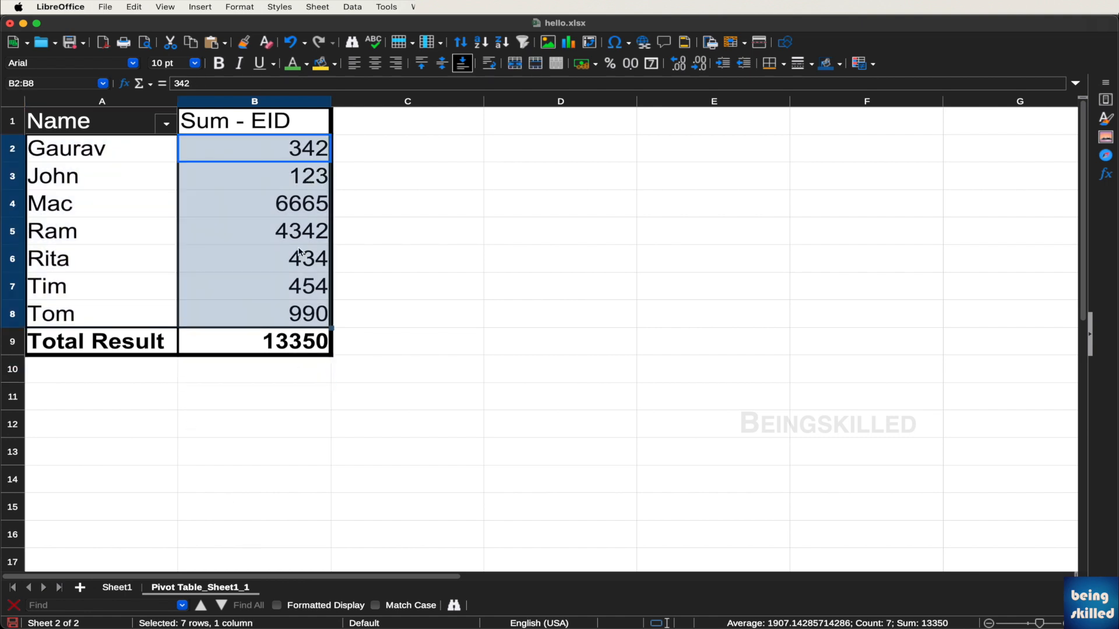
click(117, 588)
click(186, 187)
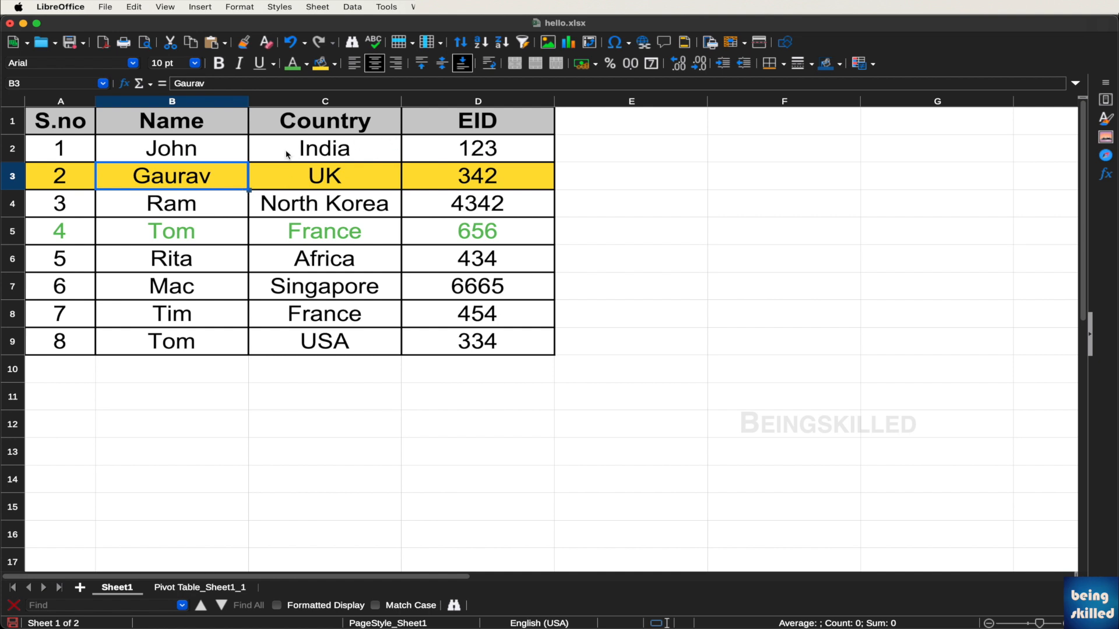
click(205, 587)
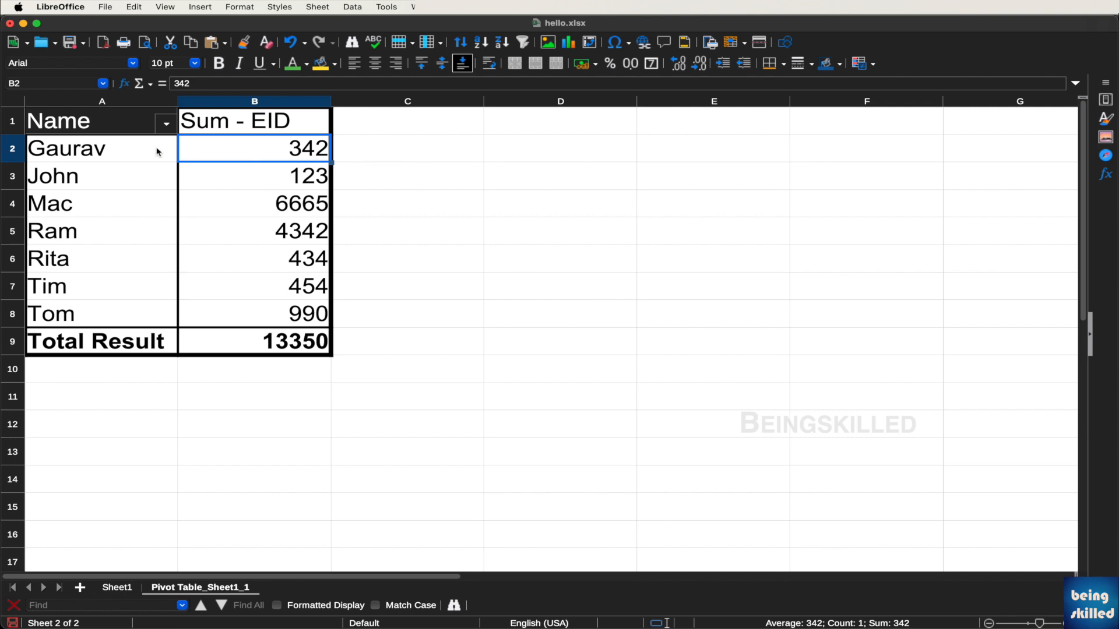
click(119, 151)
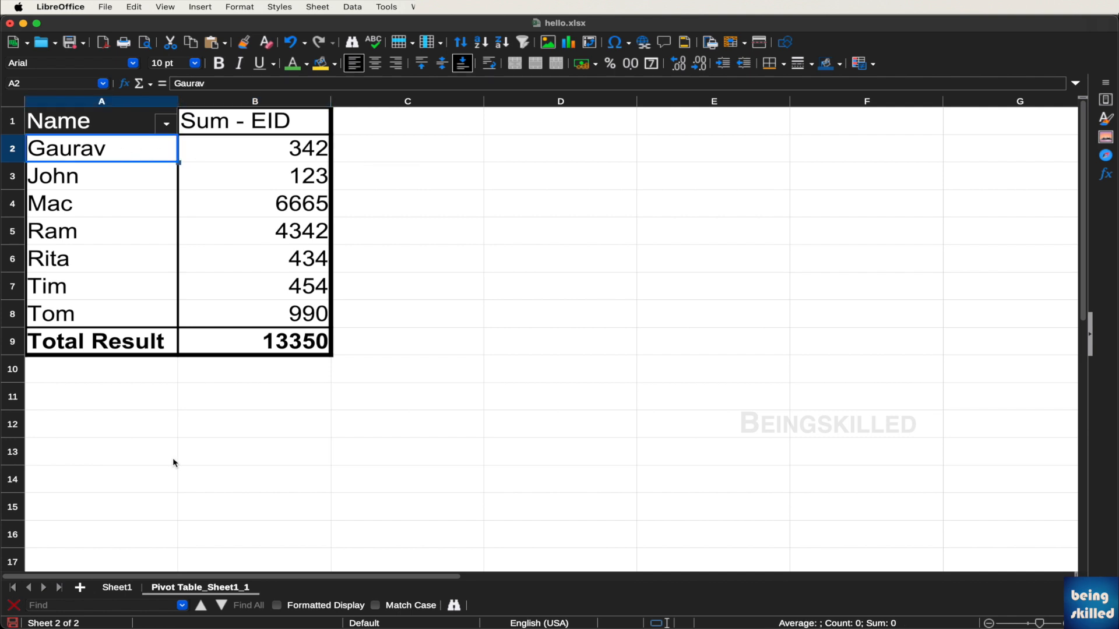
Enter row 10 on Sheet1 as 9, Gaurav, USA, 230, then check the pivot sheet
click(117, 588)
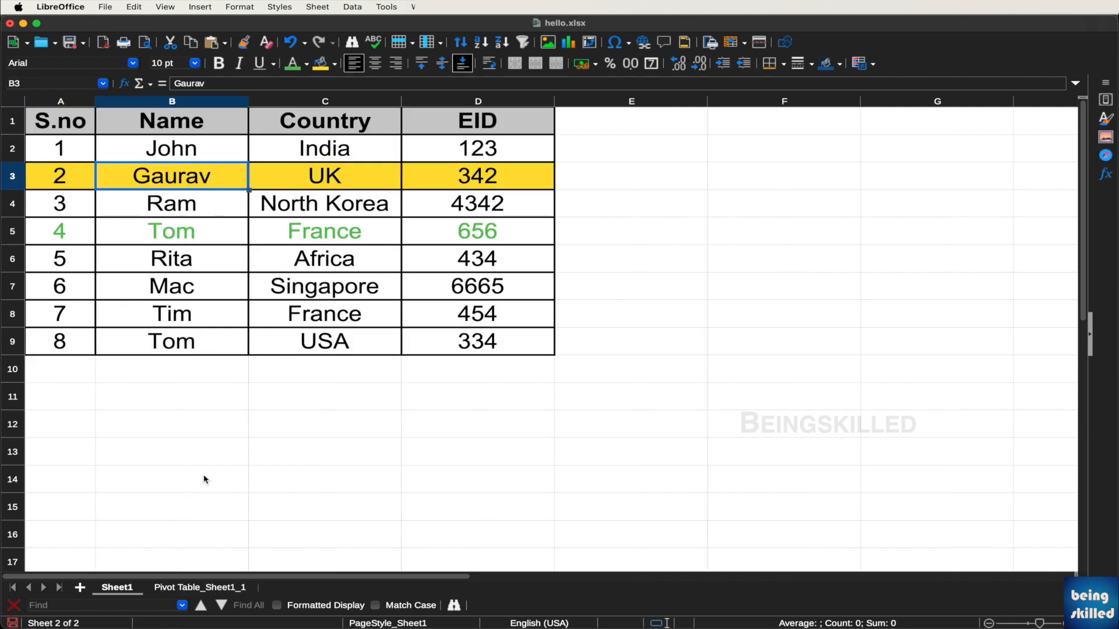
click(81, 361)
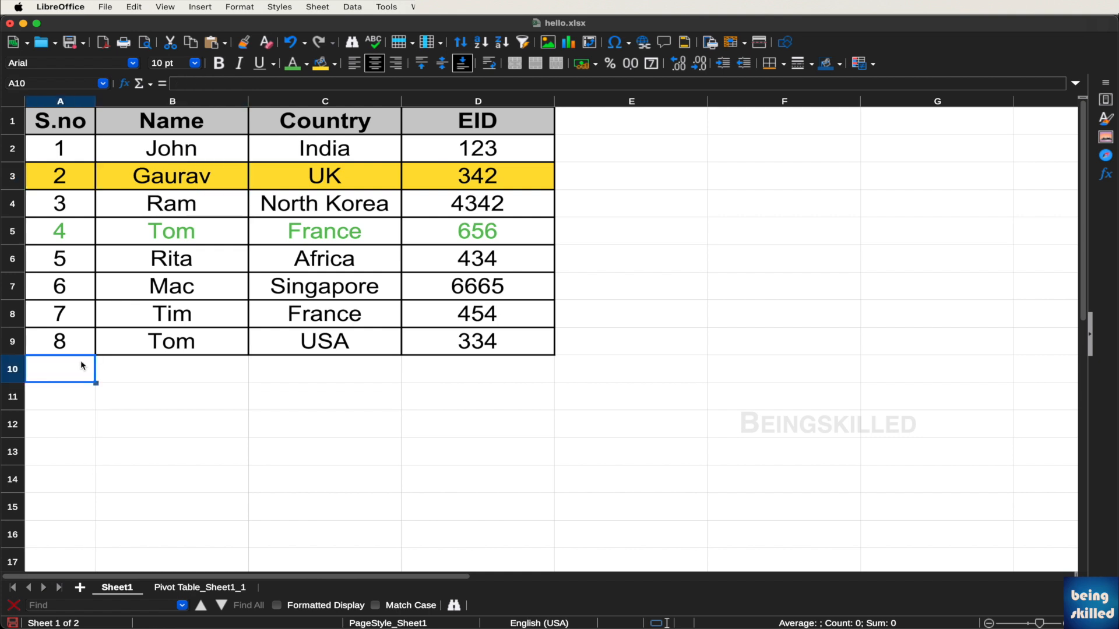
text(9)
key(Tab)
text(Gaurav)
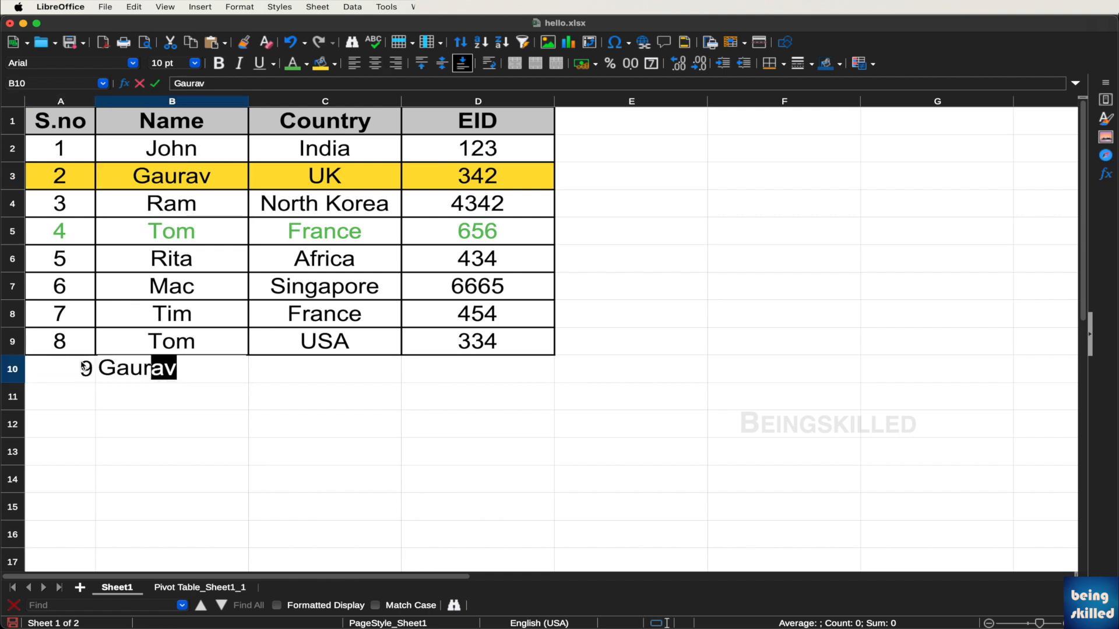
key(Tab)
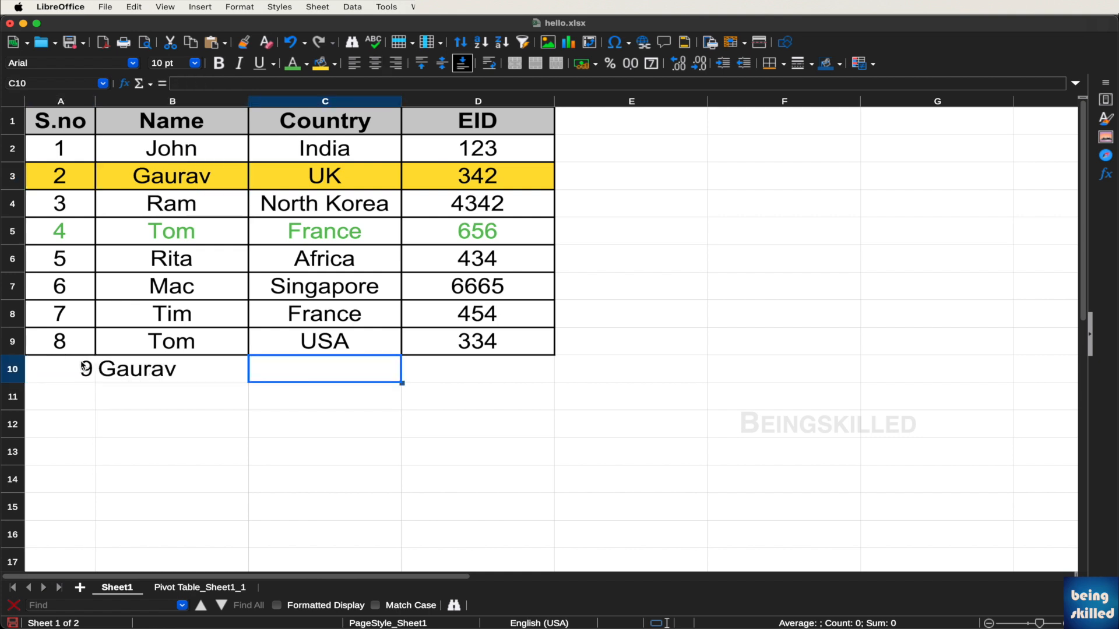
text(USA)
key(Tab)
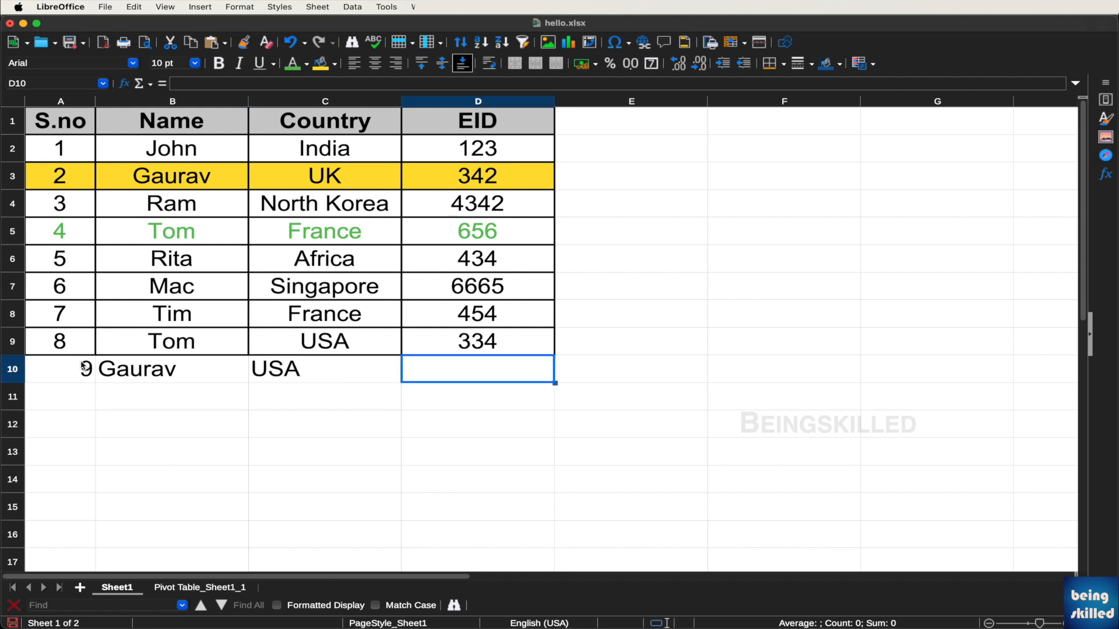
text(230)
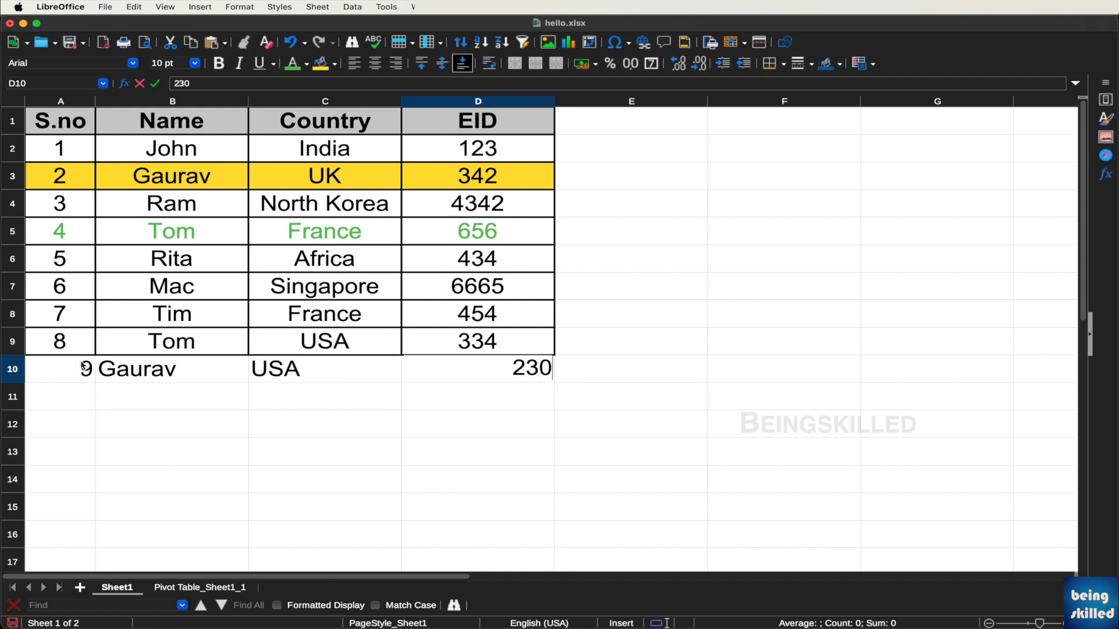
key(Tab)
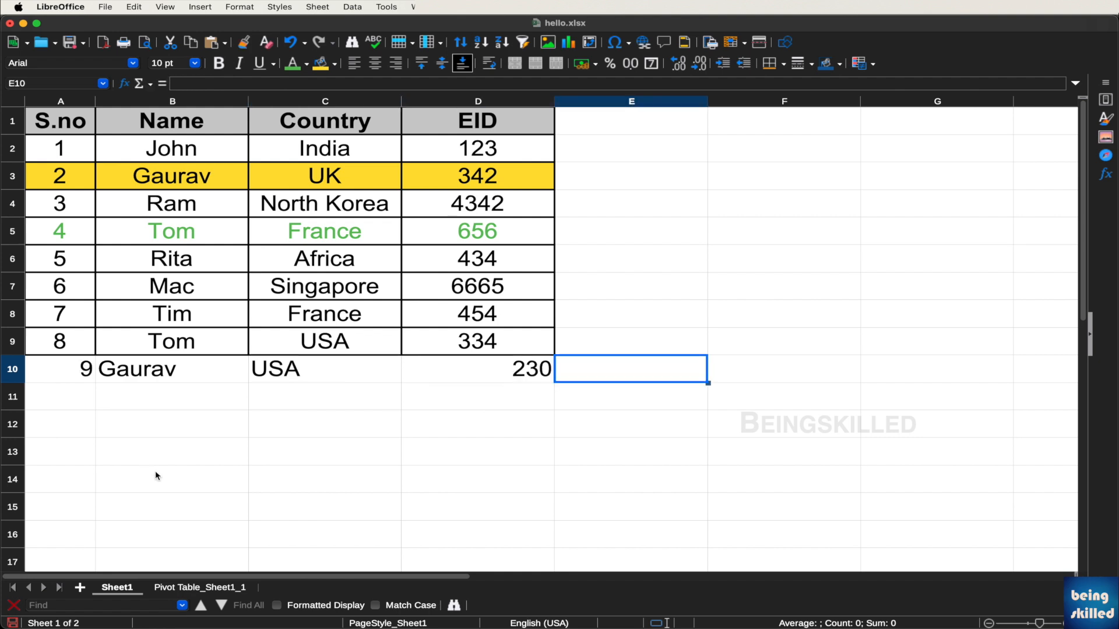
click(192, 588)
click(161, 229)
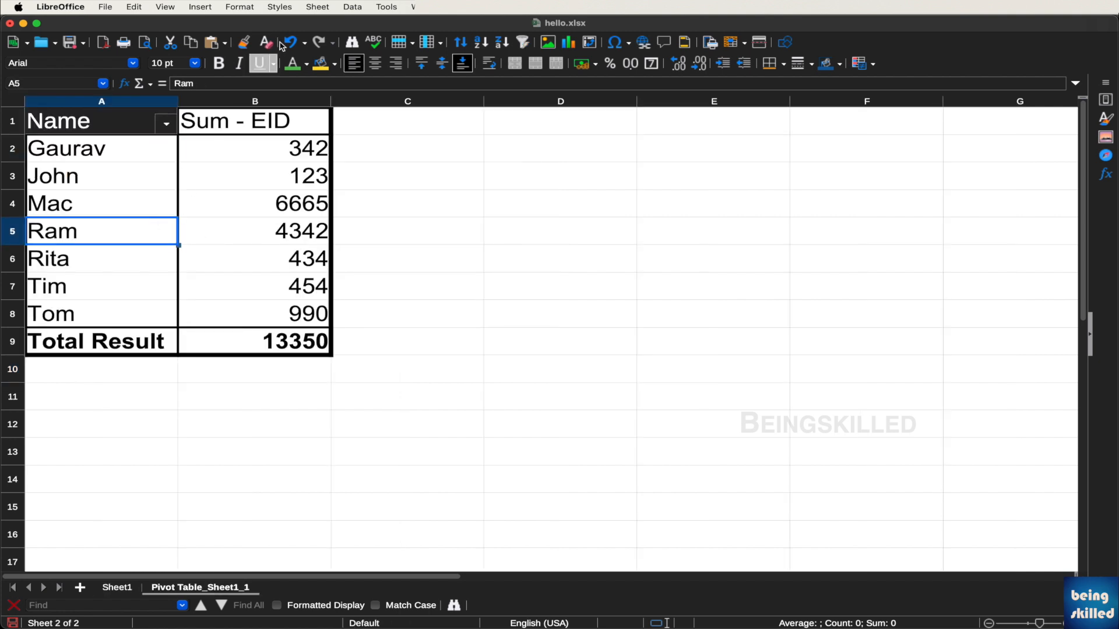
Refresh the pivot table from its right-click menu
click(127, 181)
right_click(126, 181)
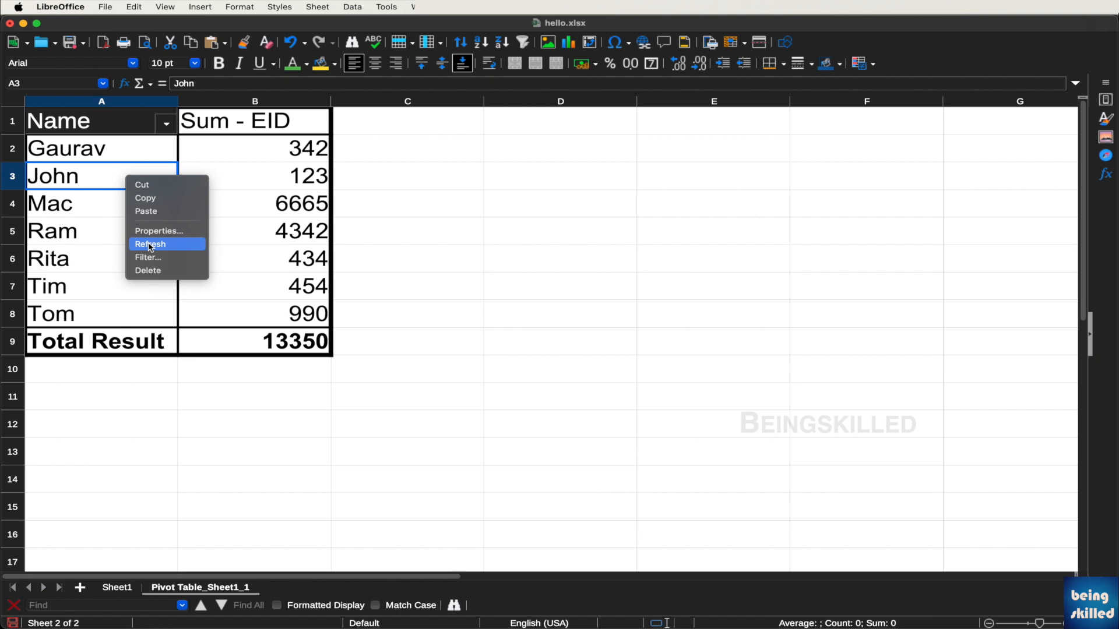
click(177, 247)
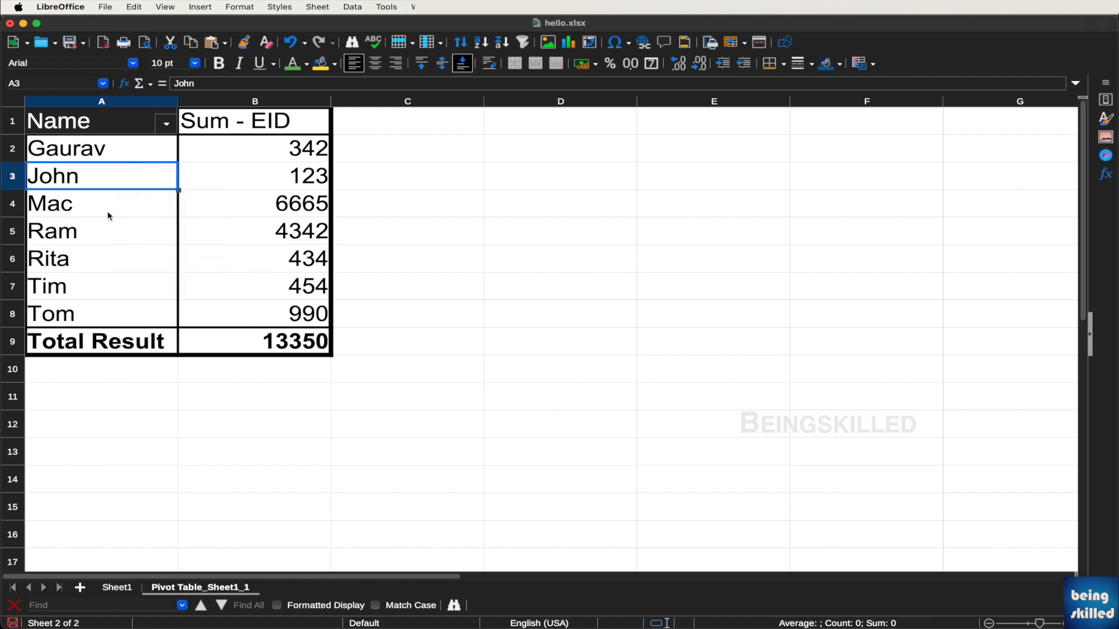
Reset the pivot's source range to Sheet1 A1:D13 in its Properties dialog
right_click(92, 173)
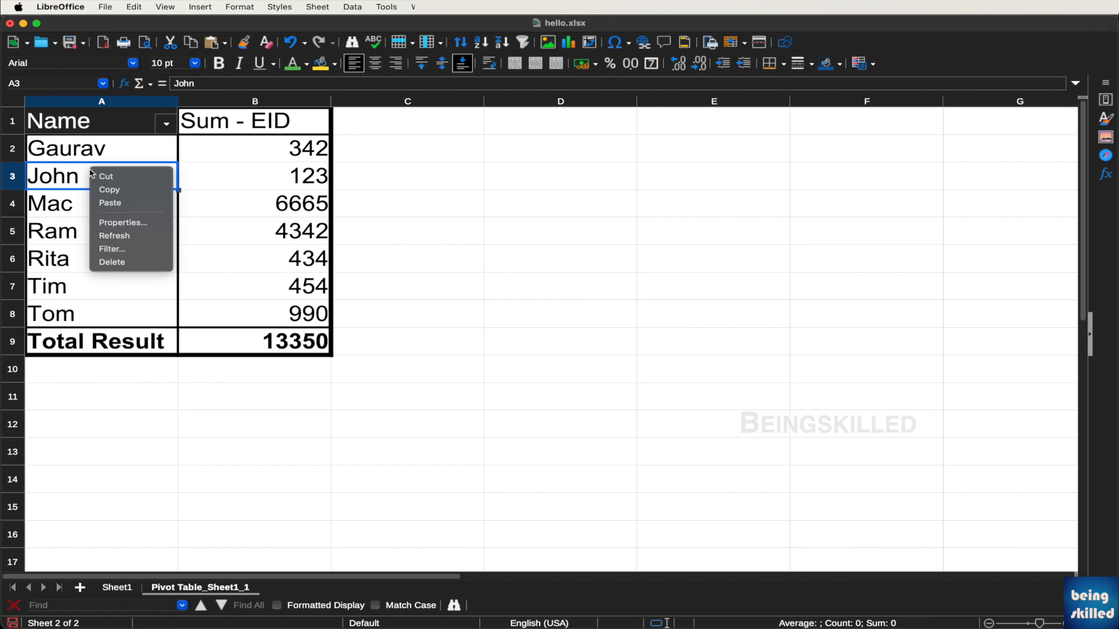
click(159, 226)
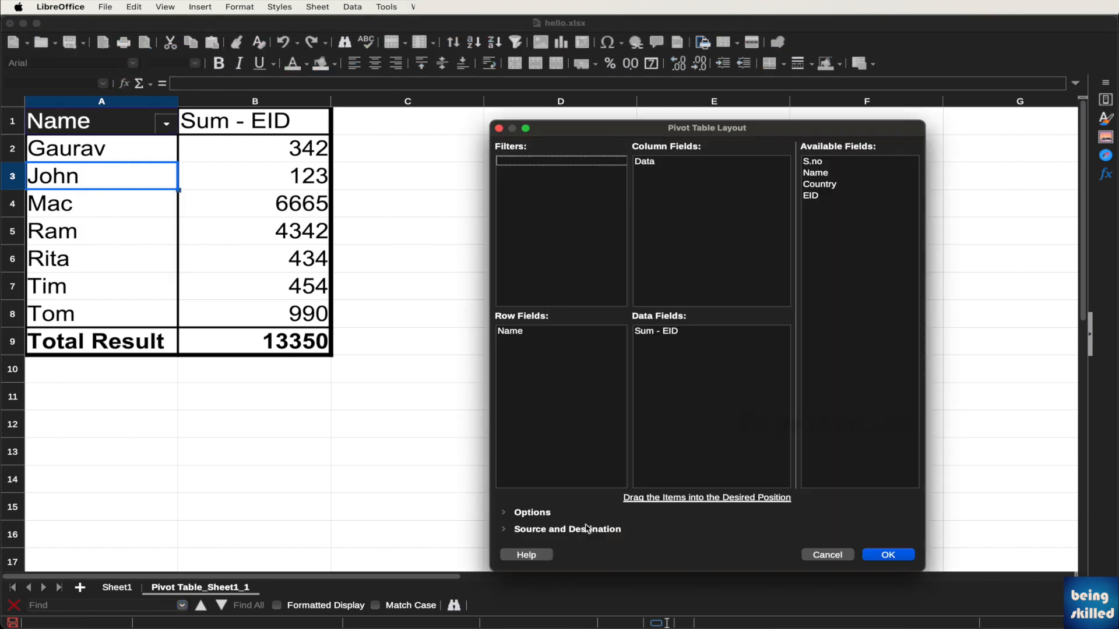
click(509, 529)
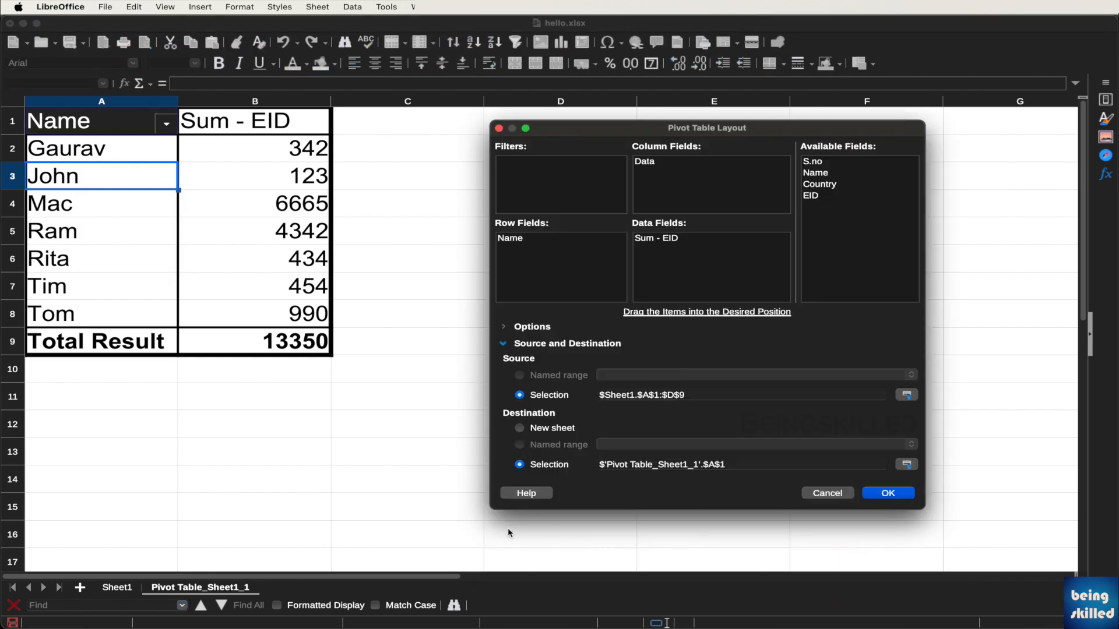
click(689, 394)
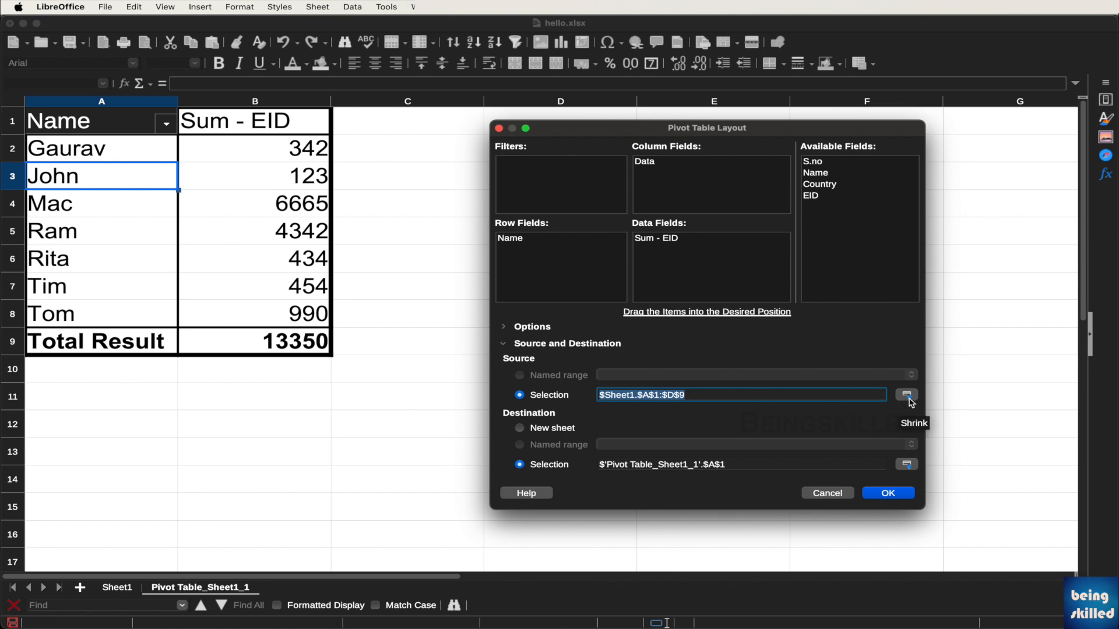
key(BackSpace)
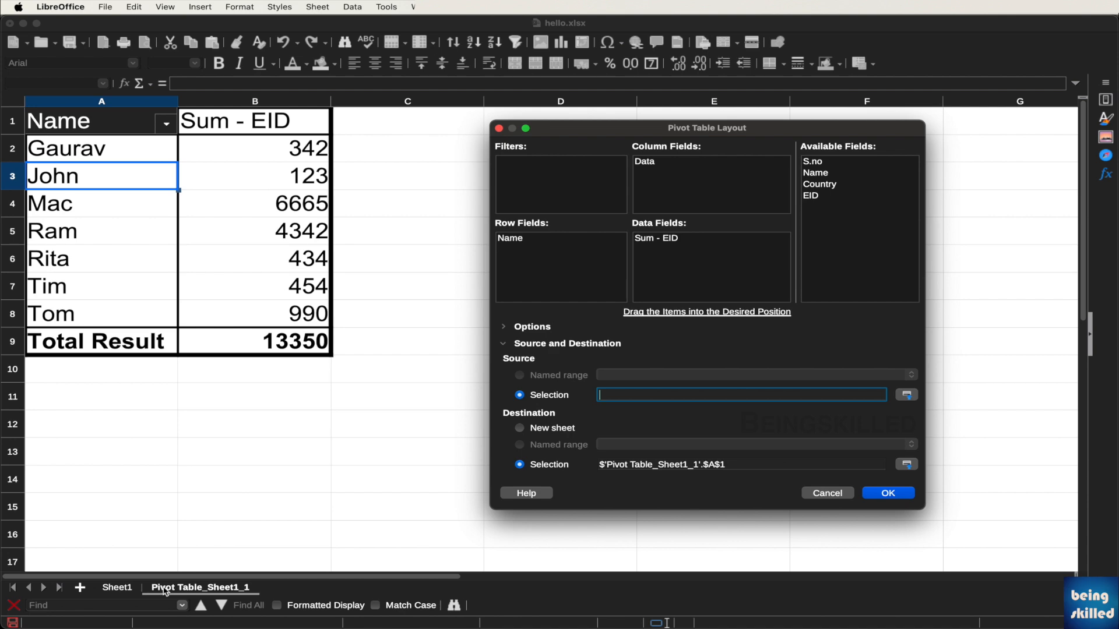
click(138, 588)
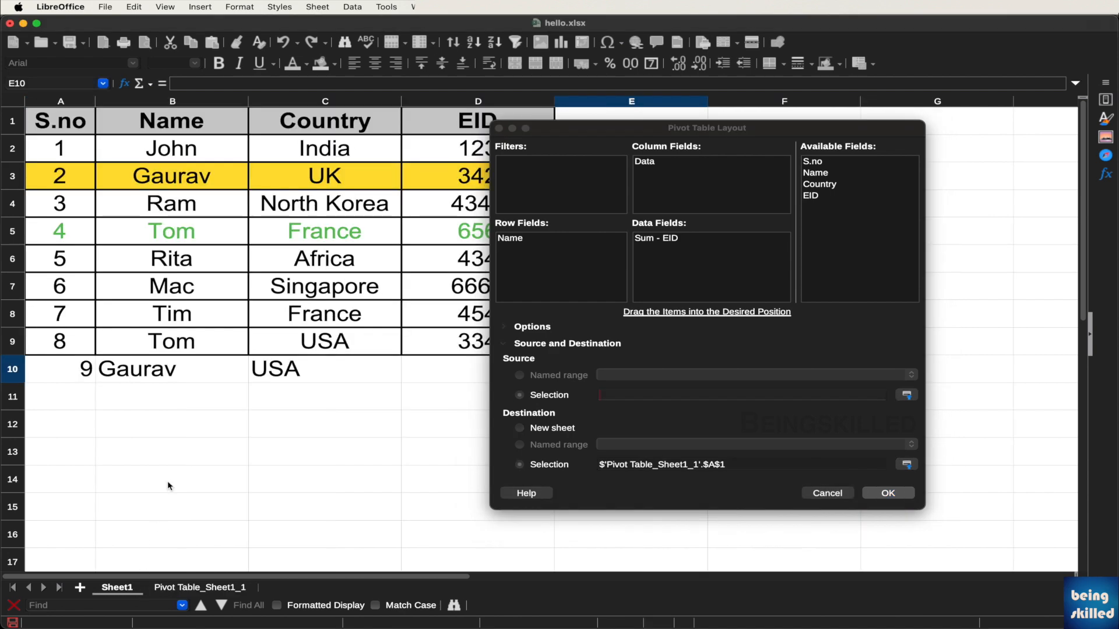
drag(72, 124, 531, 451)
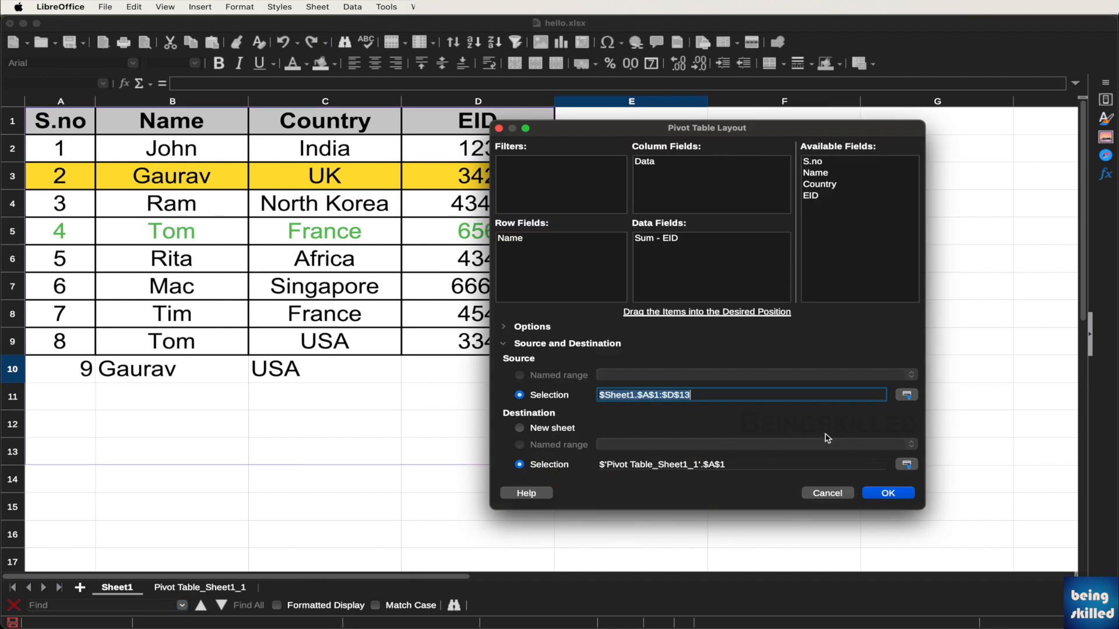
click(888, 493)
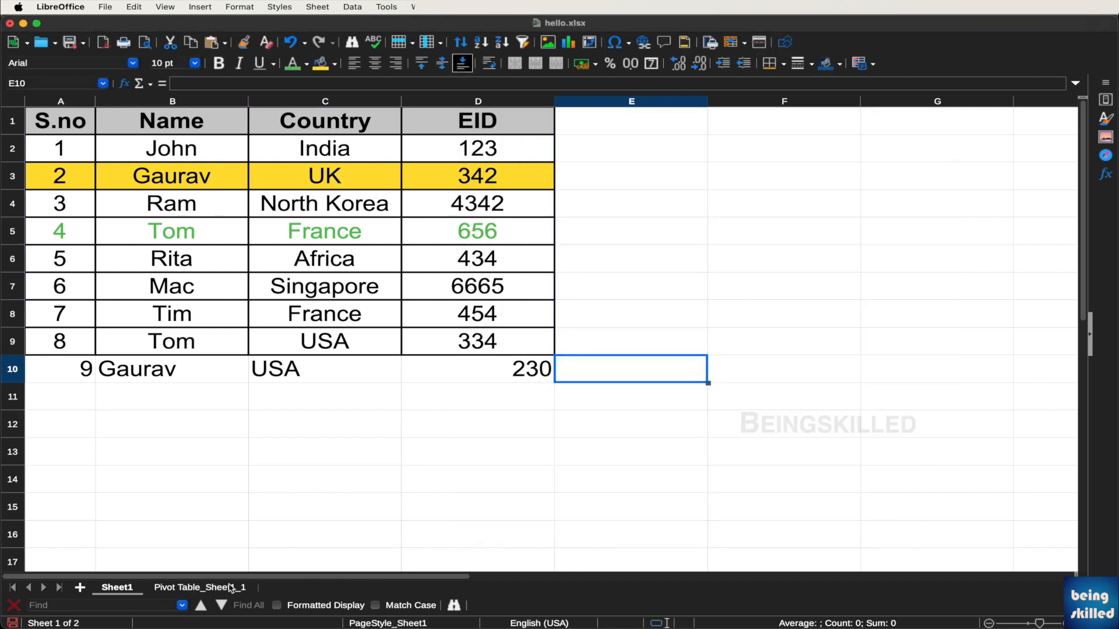
Check Gaurav's pivot total of 572, then change D10's EID from 230 to 300
click(199, 588)
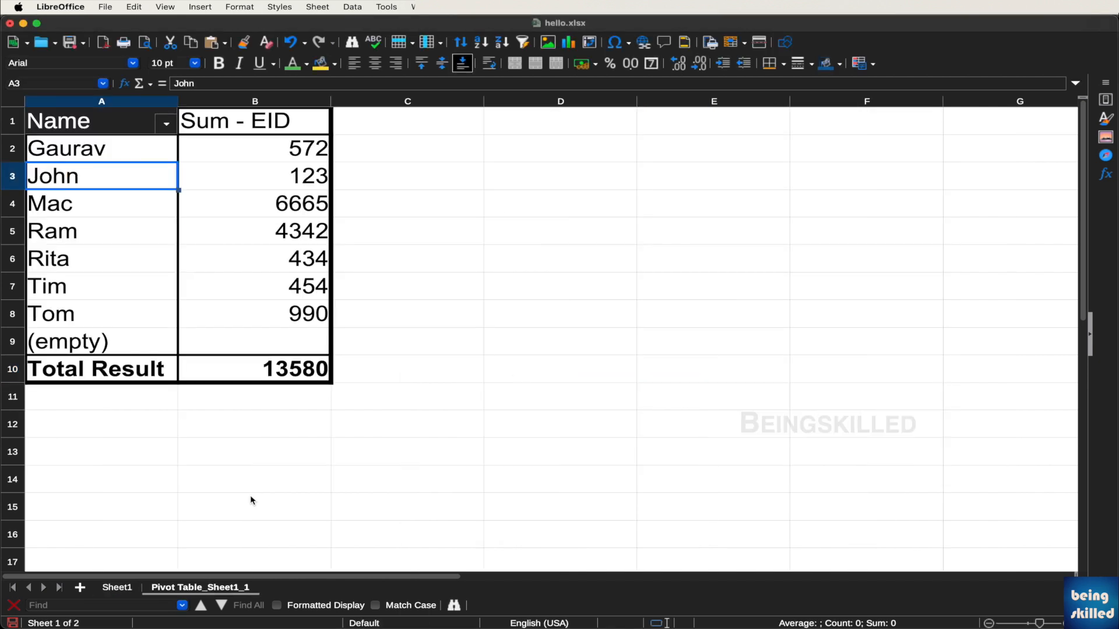
click(237, 155)
drag(106, 156, 213, 155)
click(213, 156)
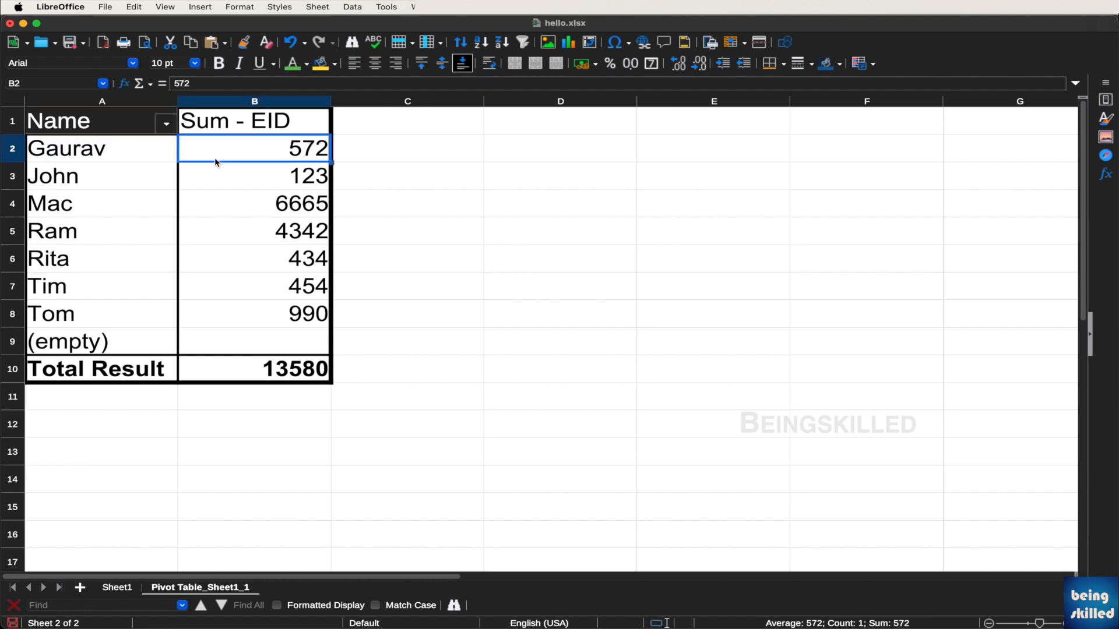
click(110, 590)
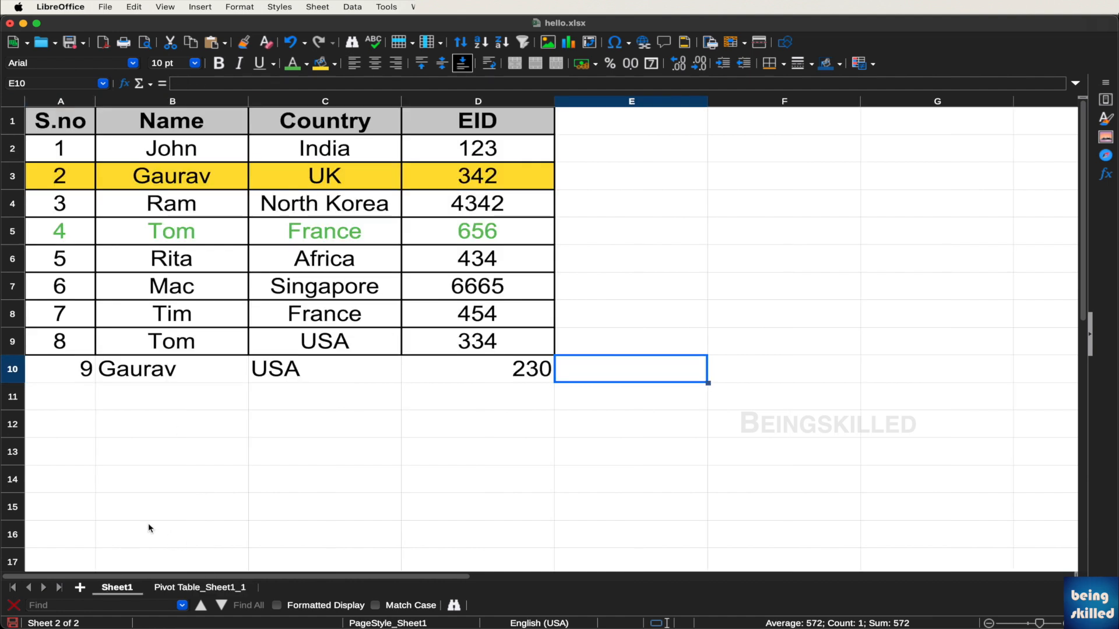
click(479, 180)
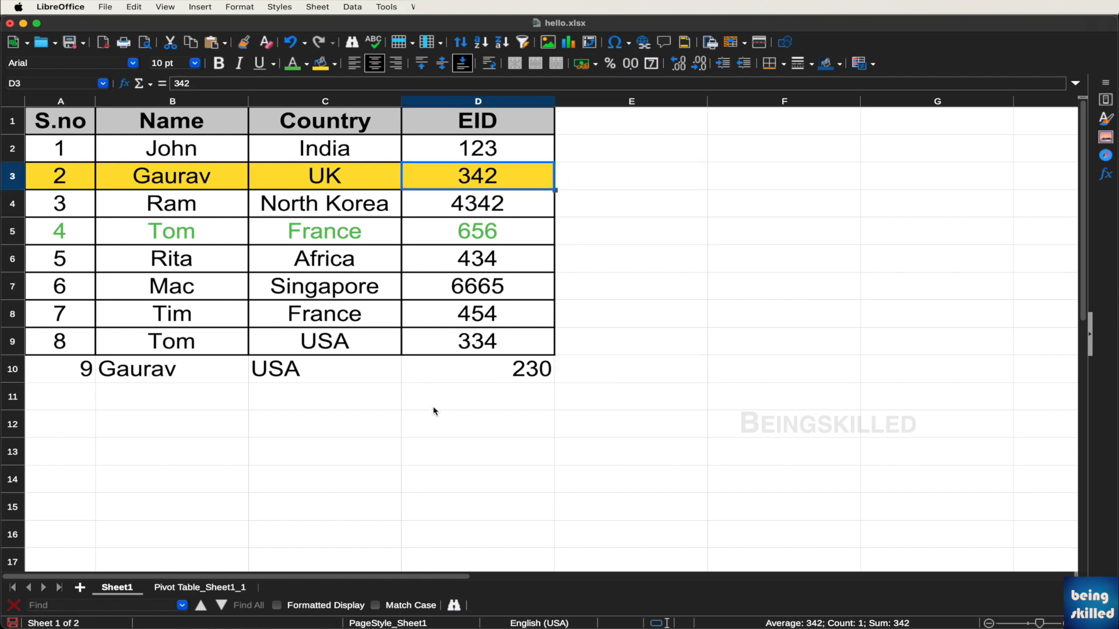
click(481, 377)
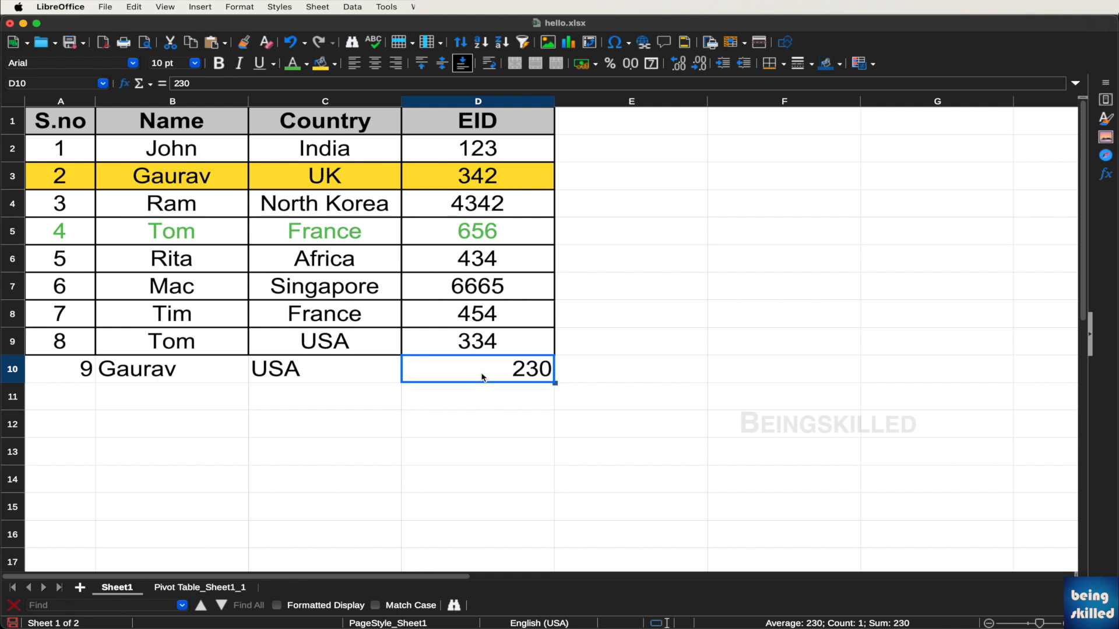
text(300)
key(Tab)
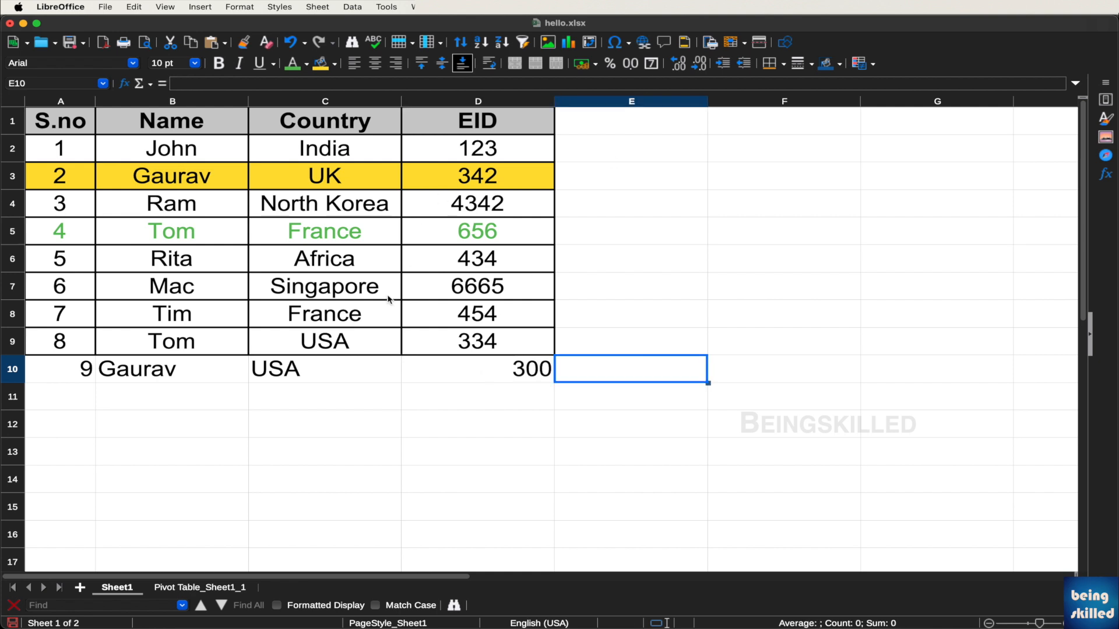
Refresh the pivot table so Gaurav's total updates to 642
click(179, 590)
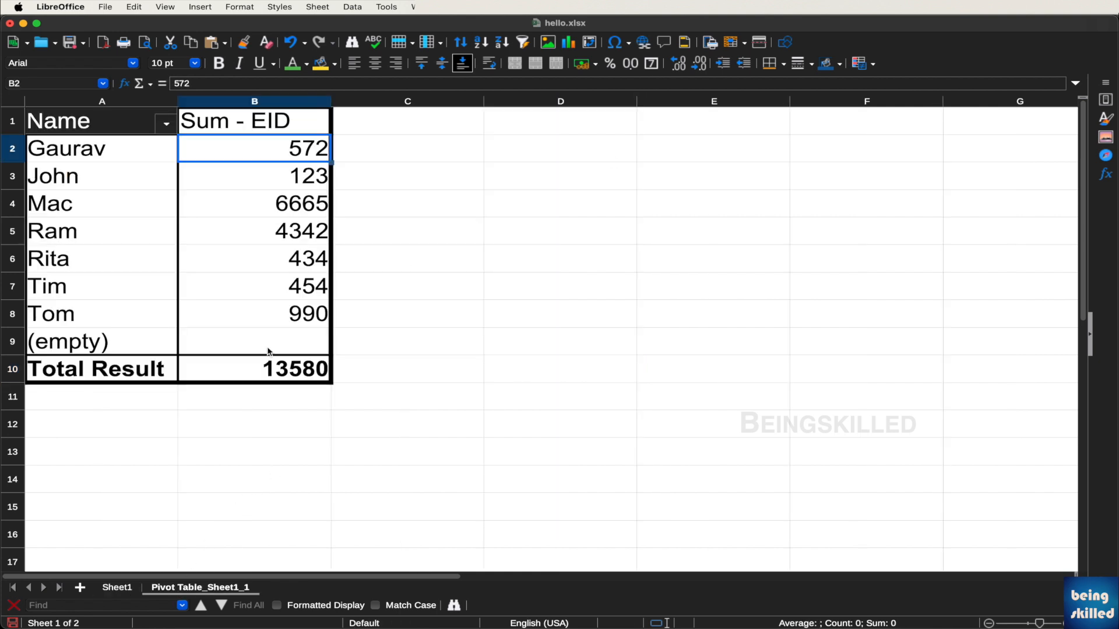
click(133, 164)
right_click(134, 164)
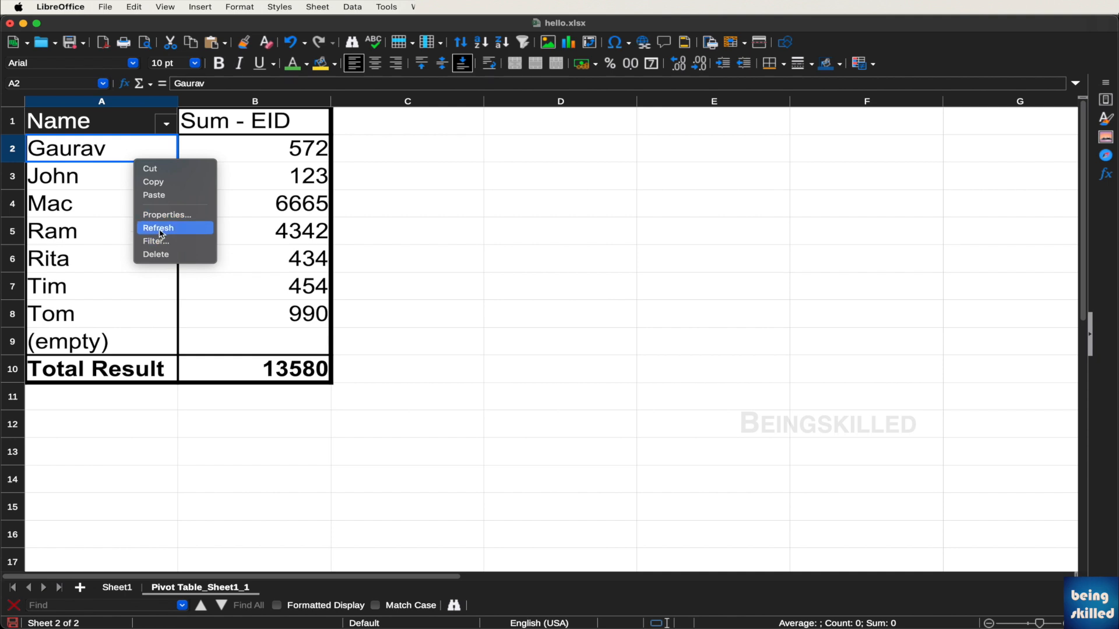
click(159, 227)
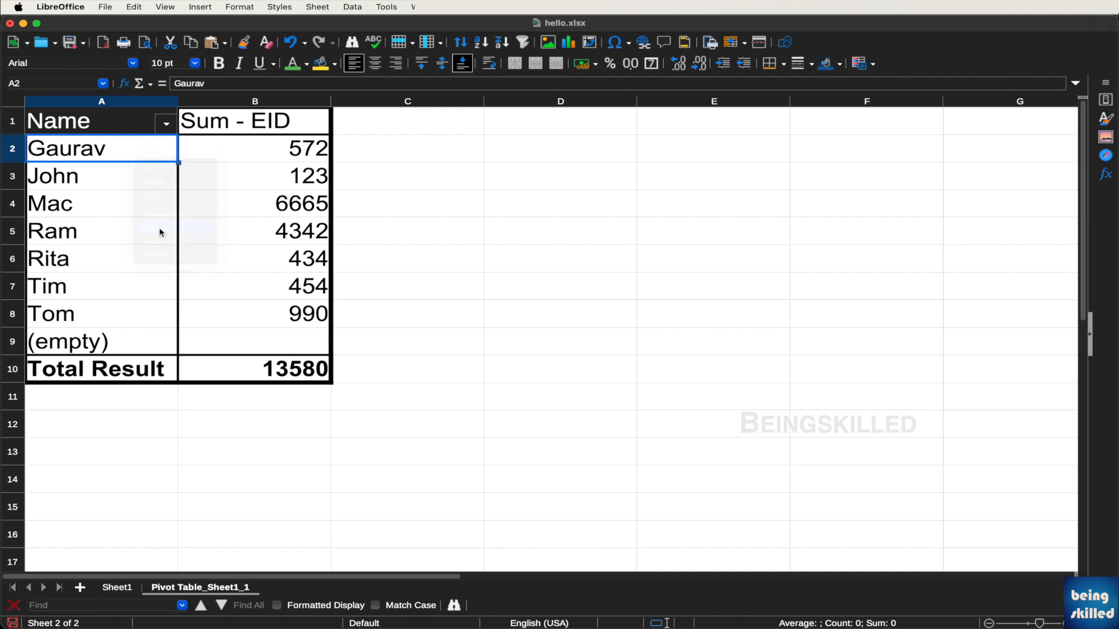
click(283, 156)
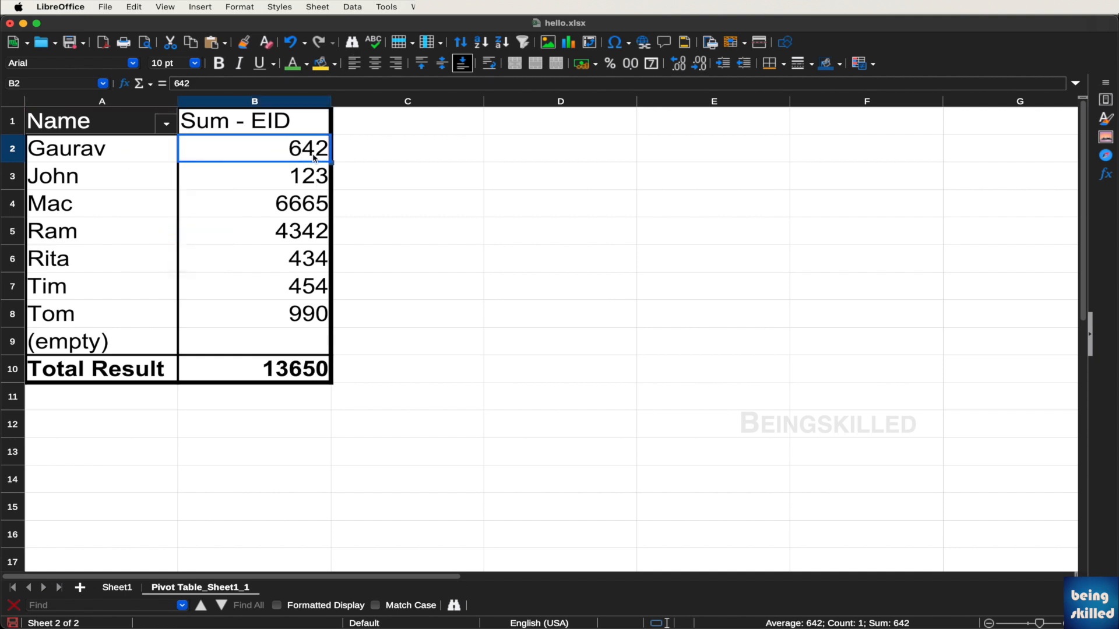
click(125, 588)
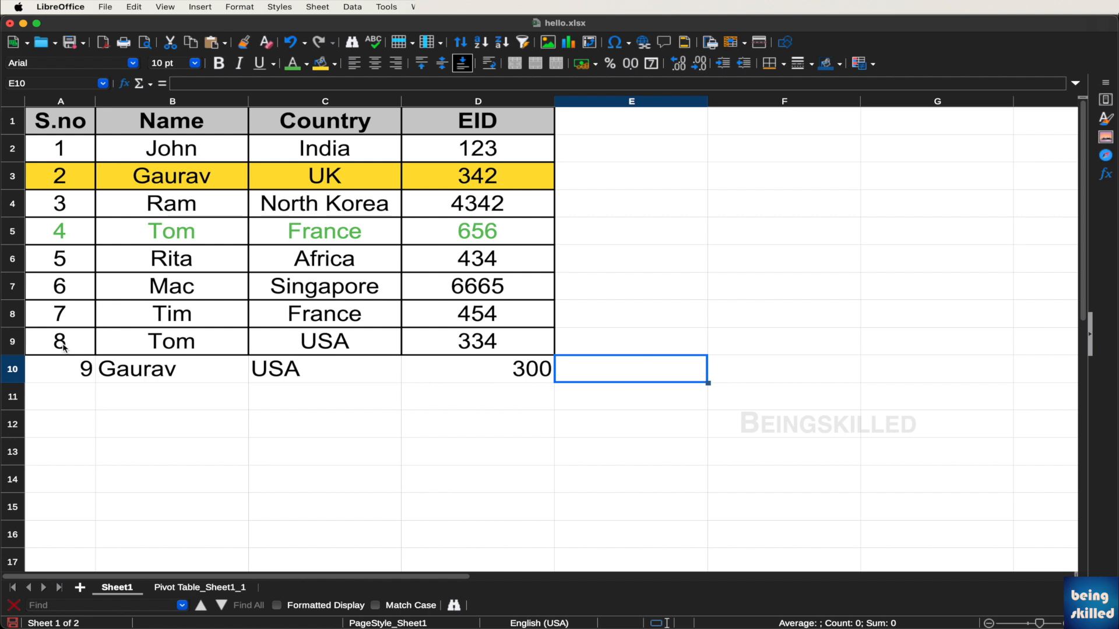
Clone row 9's bordered, centred formatting from A9:D9 onto the new row A10:D10
drag(63, 348, 492, 344)
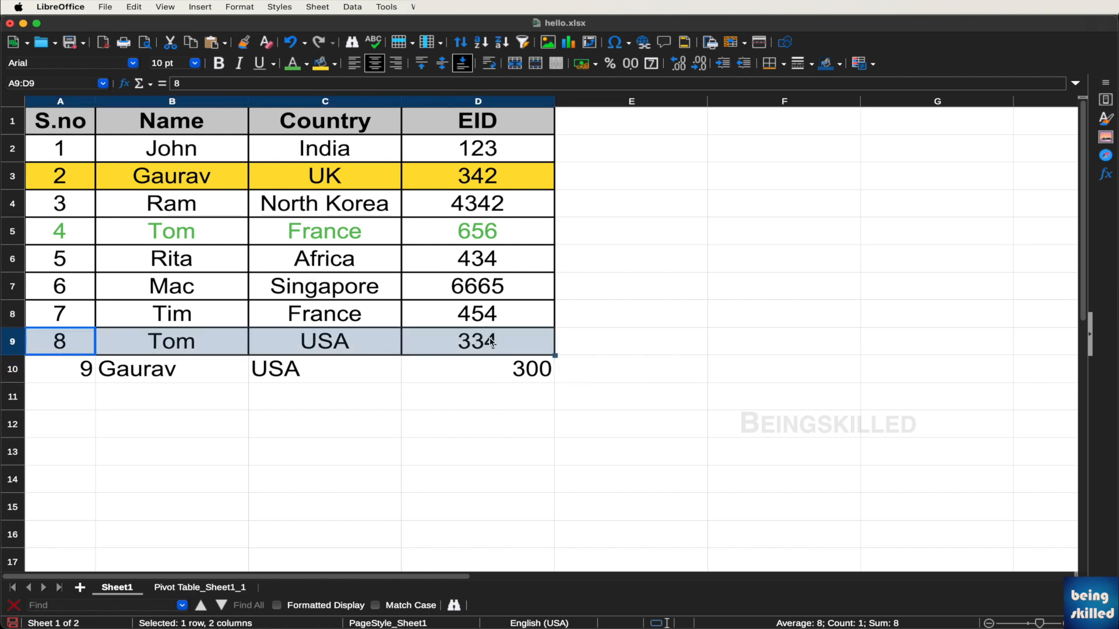
click(220, 367)
drag(82, 369, 476, 380)
drag(80, 338, 455, 350)
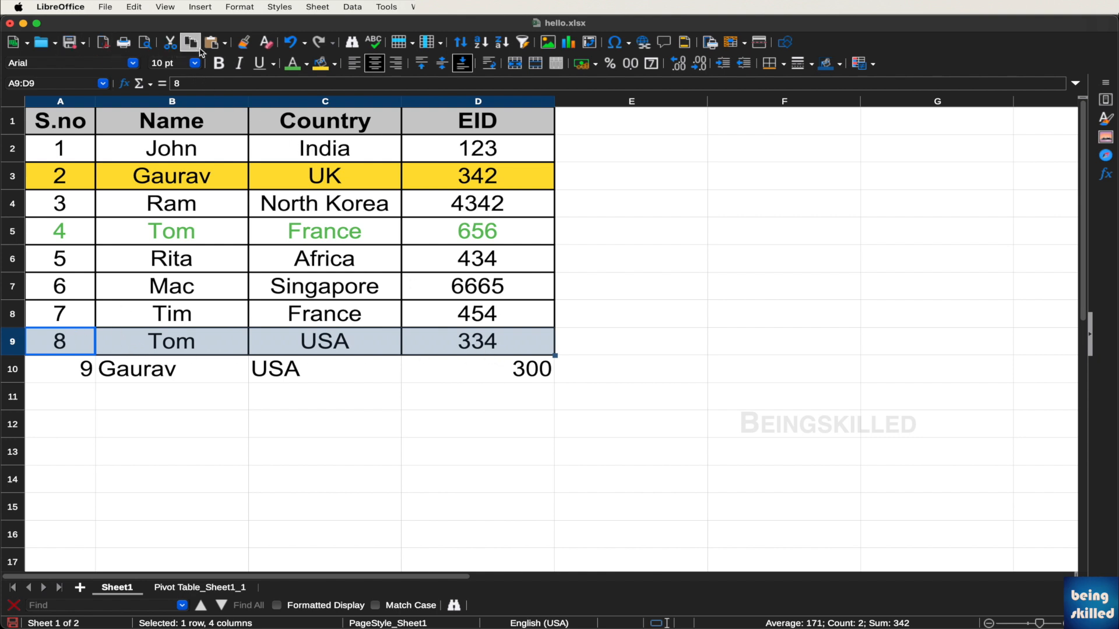
click(240, 49)
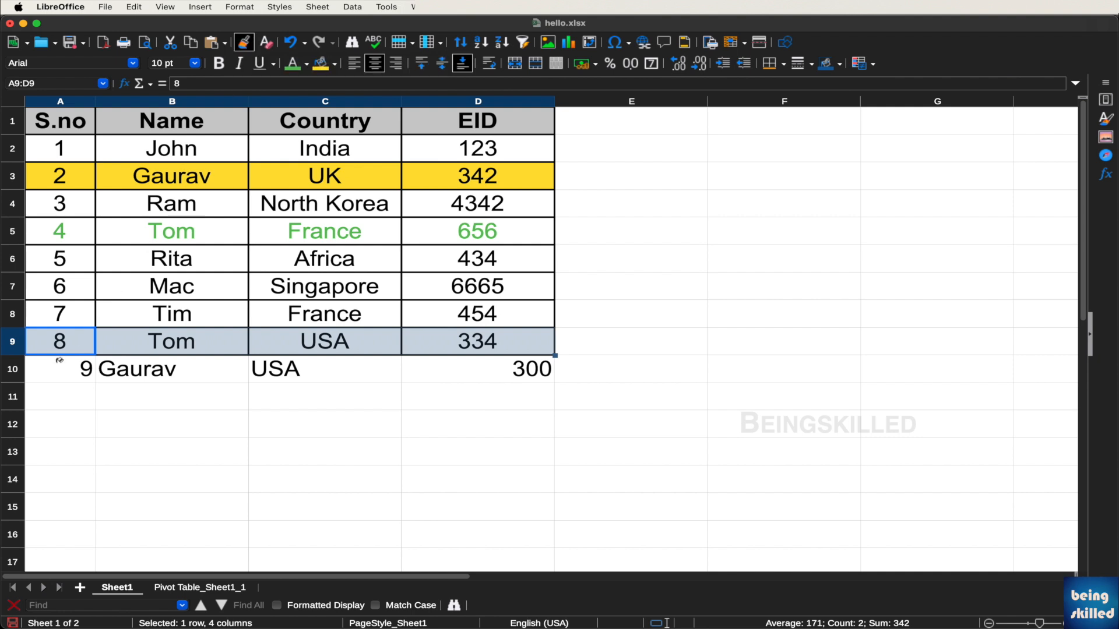
mouse_move(60, 364)
mouse_down()
mouse_move(295, 387)
mouse_move(461, 371)
mouse_move(460, 381)
mouse_up()
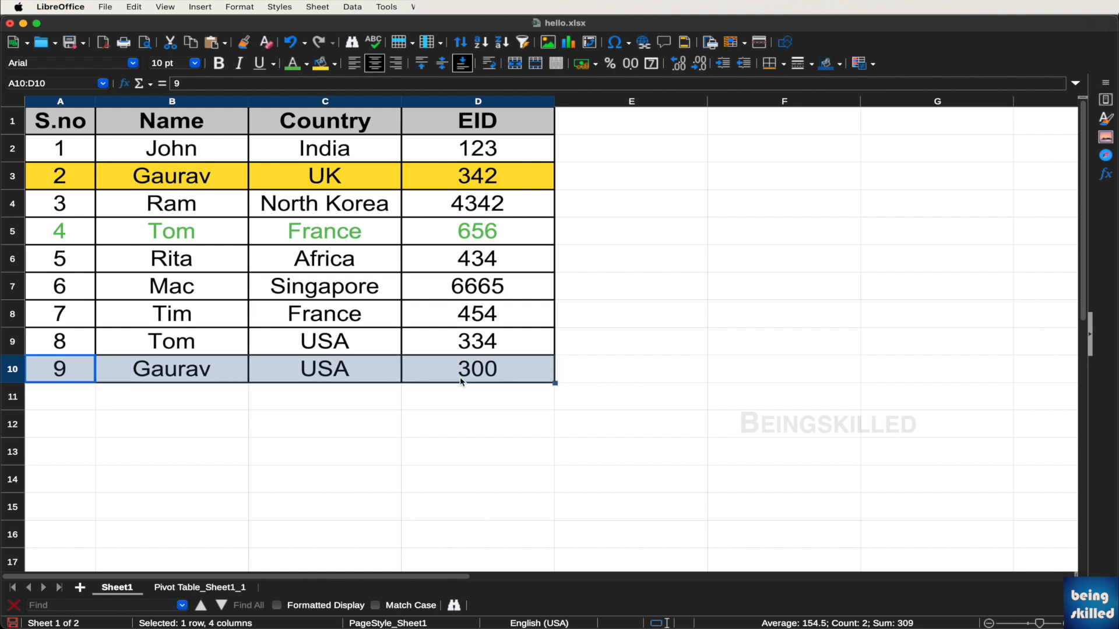
click(476, 325)
click(583, 314)
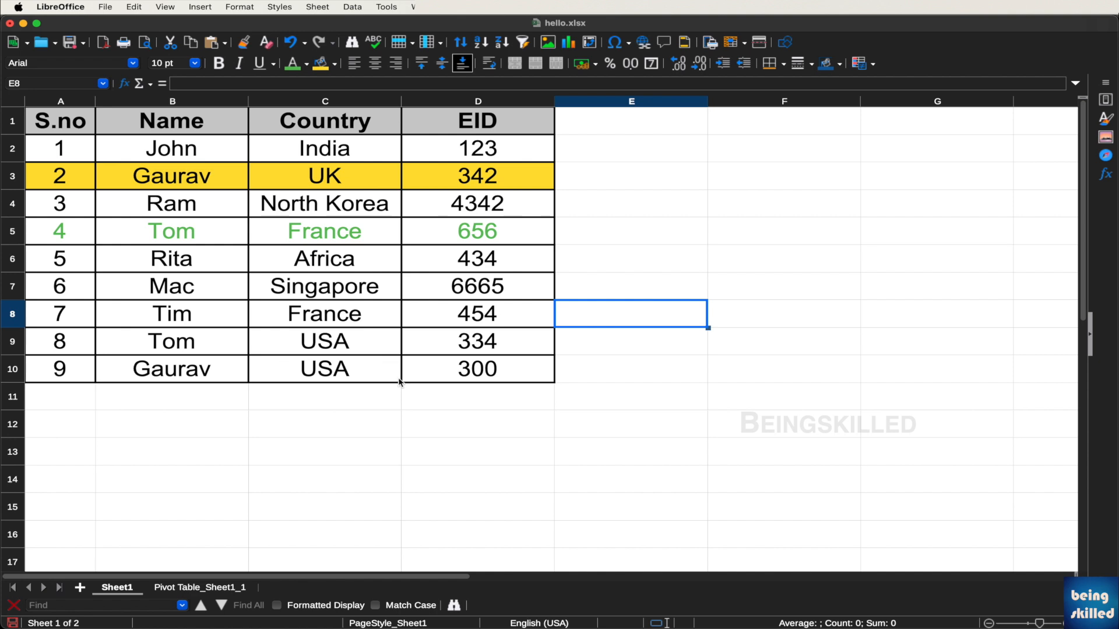
Paint row 5's green text style onto the Tim row 8, undoing and redoing to compare
click(62, 237)
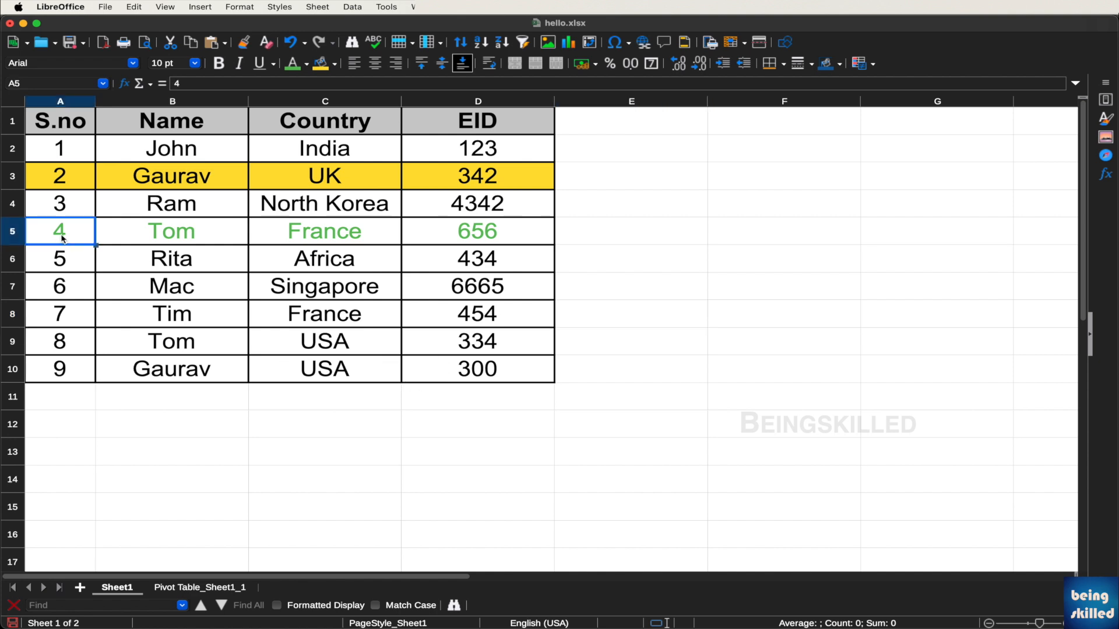
drag(61, 238, 470, 238)
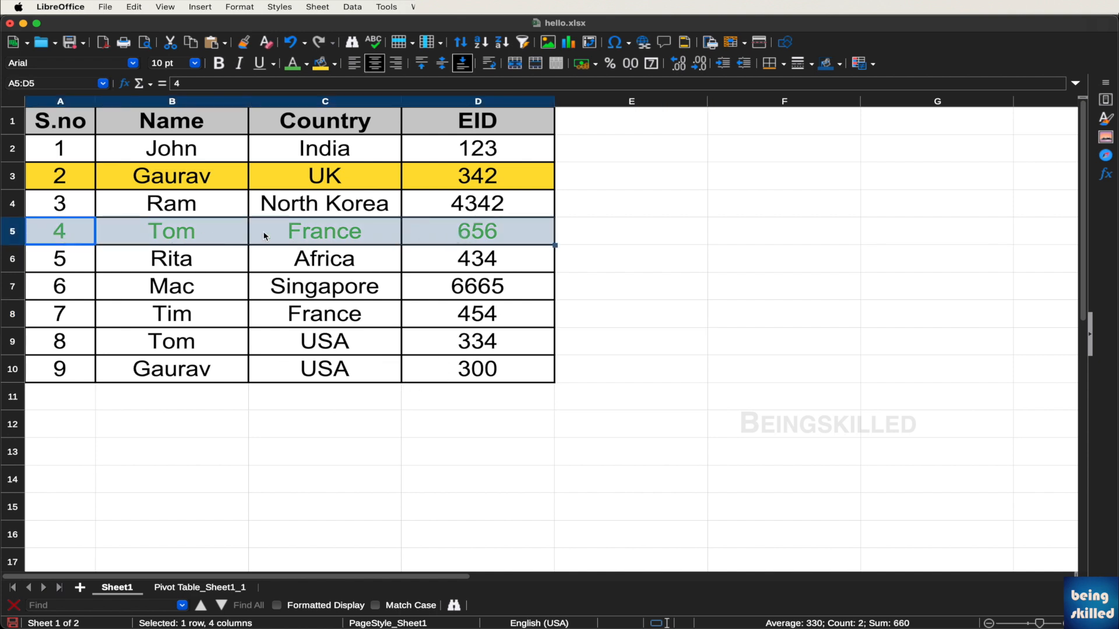
click(244, 45)
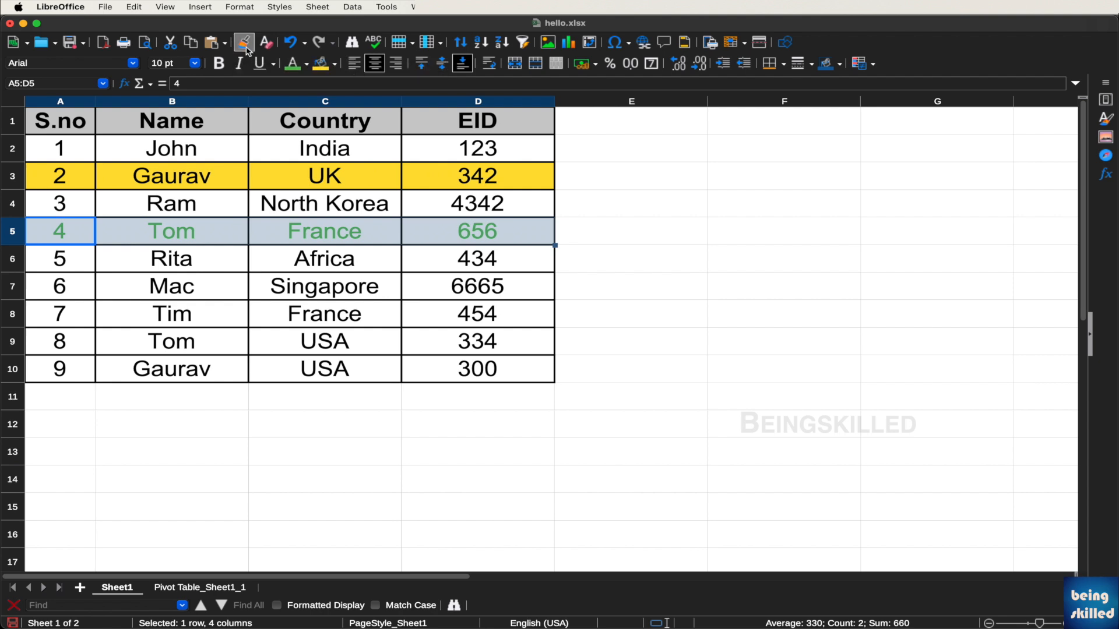
click(74, 320)
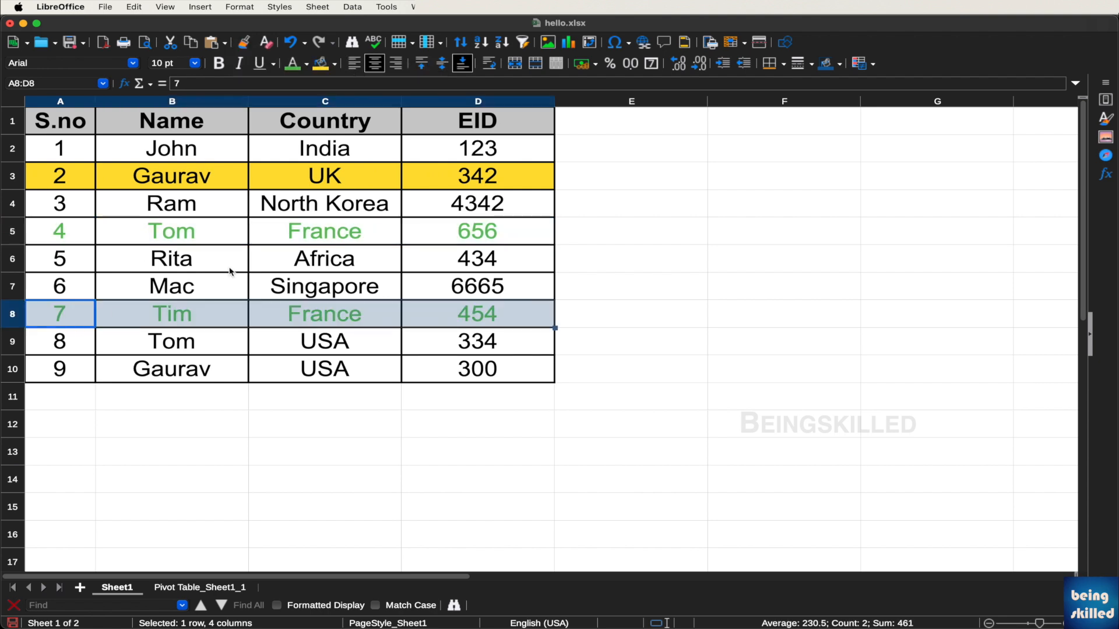
click(154, 253)
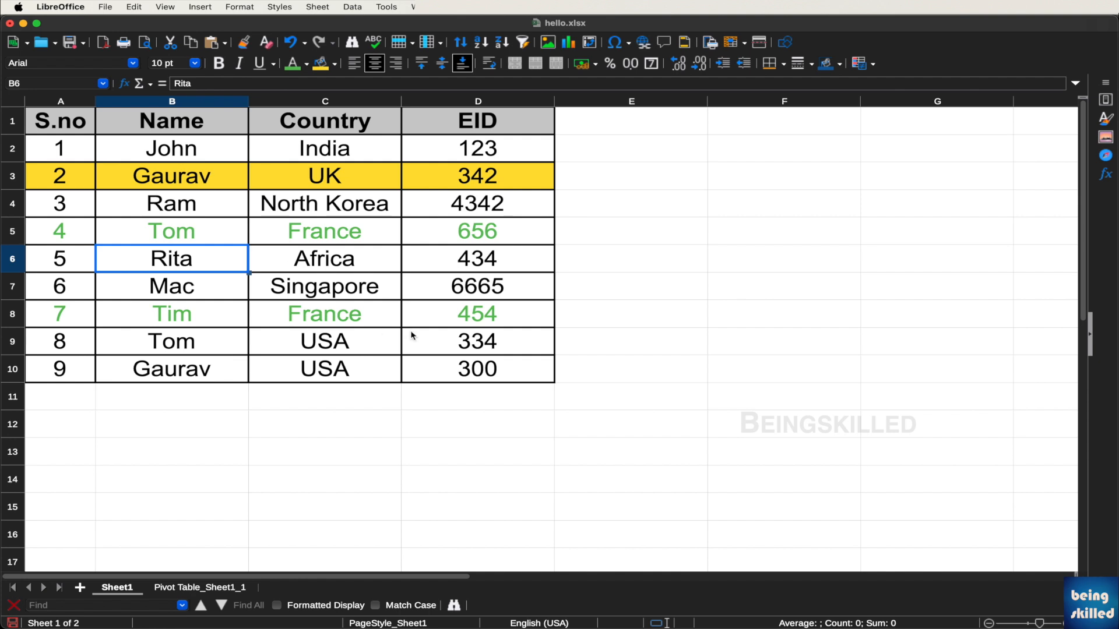
click(292, 42)
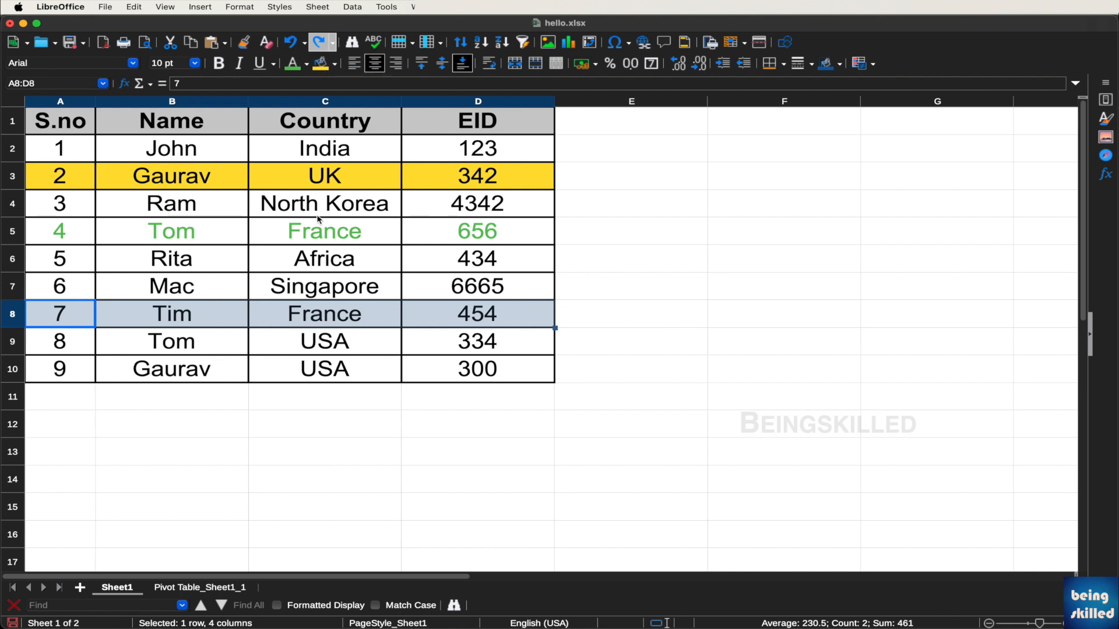
click(320, 256)
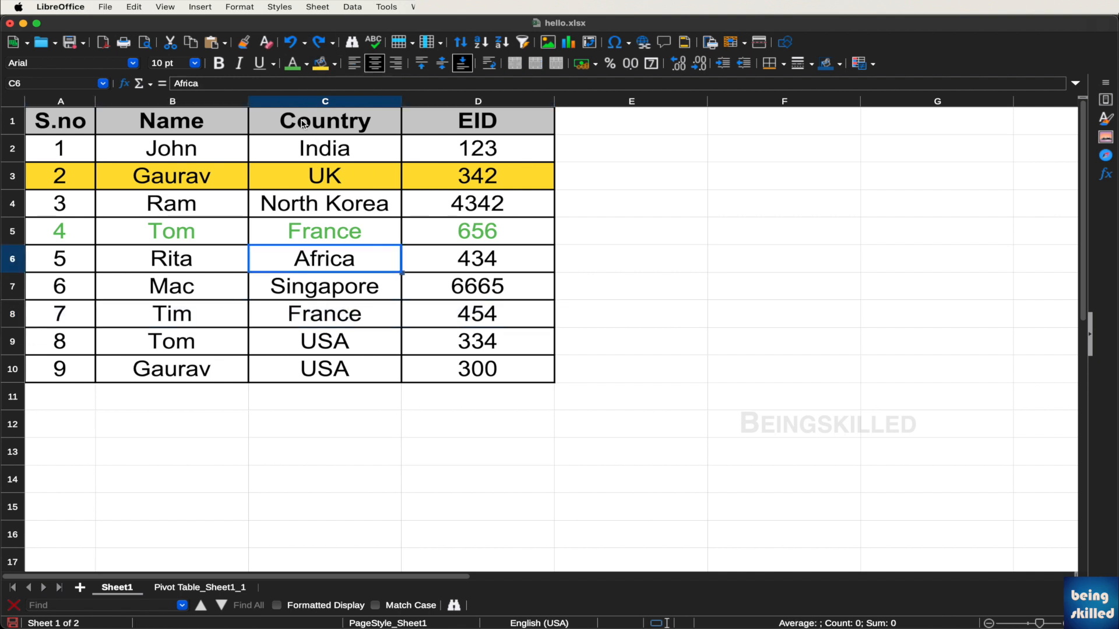
click(318, 43)
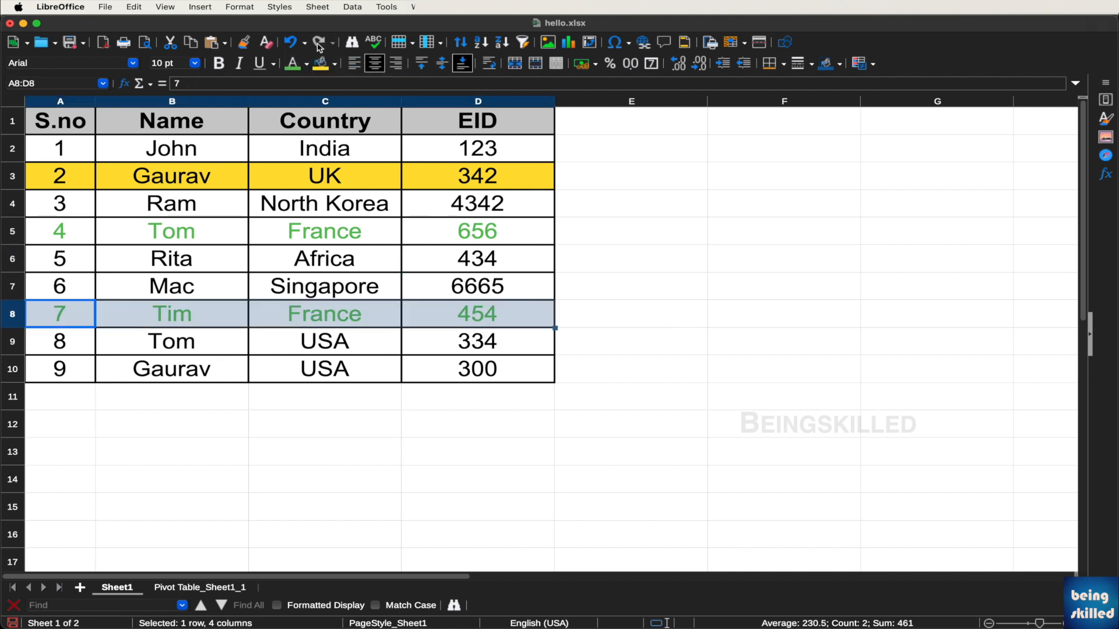
click(564, 204)
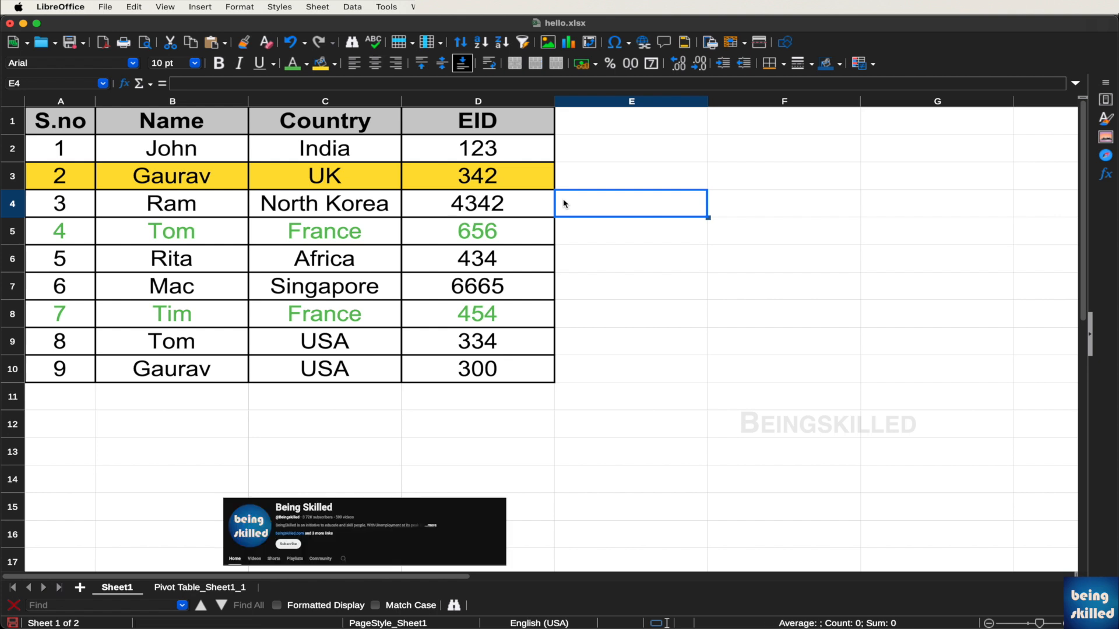
drag(466, 124, 21, 375)
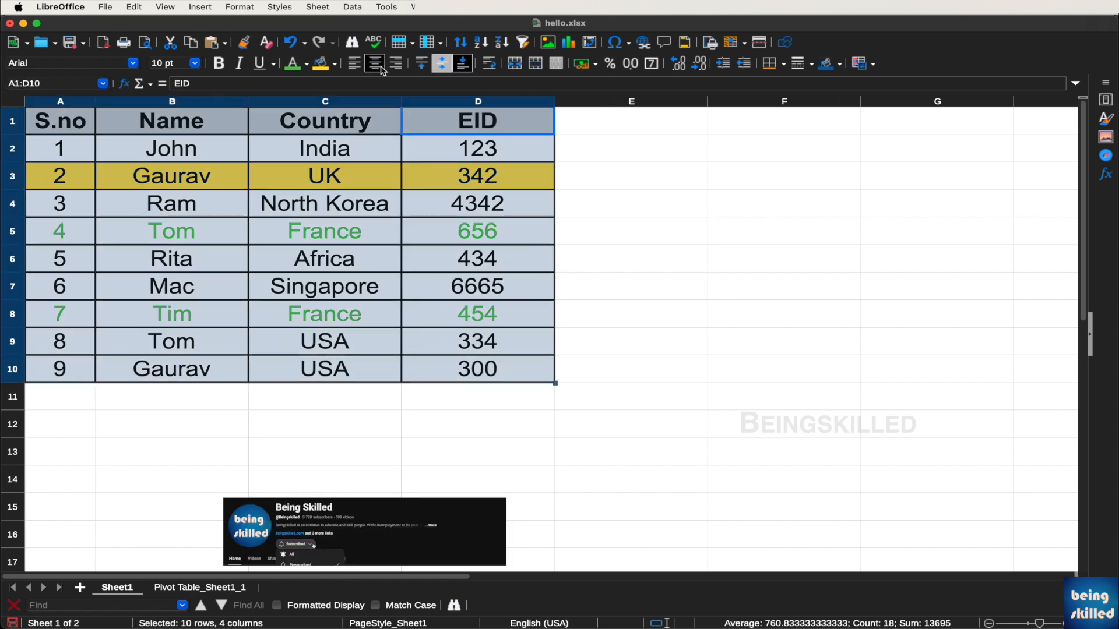
click(355, 67)
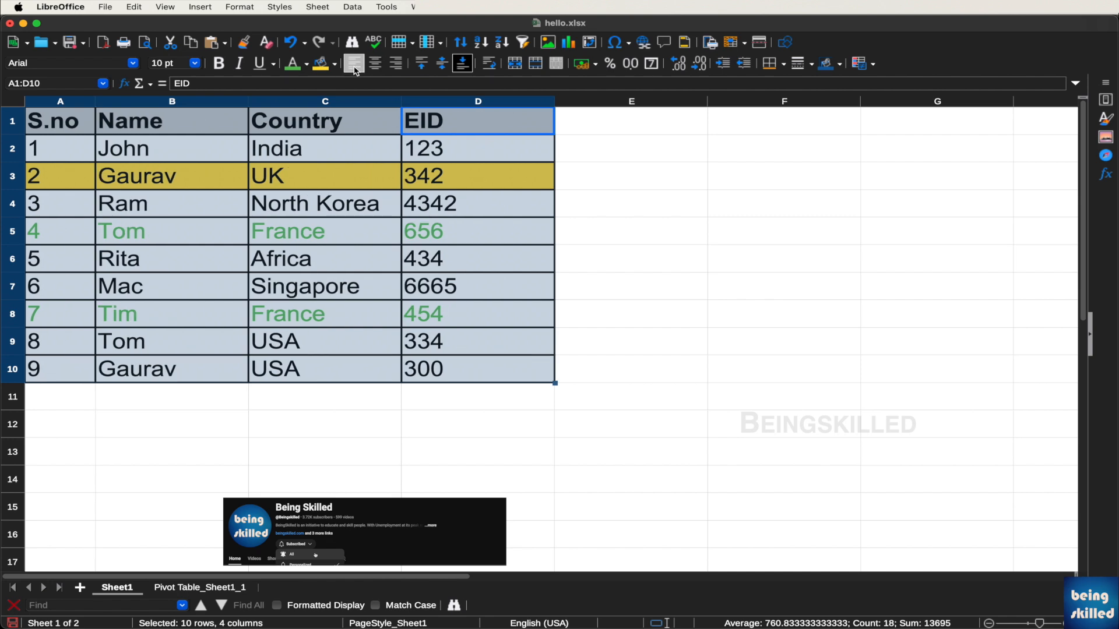
click(375, 67)
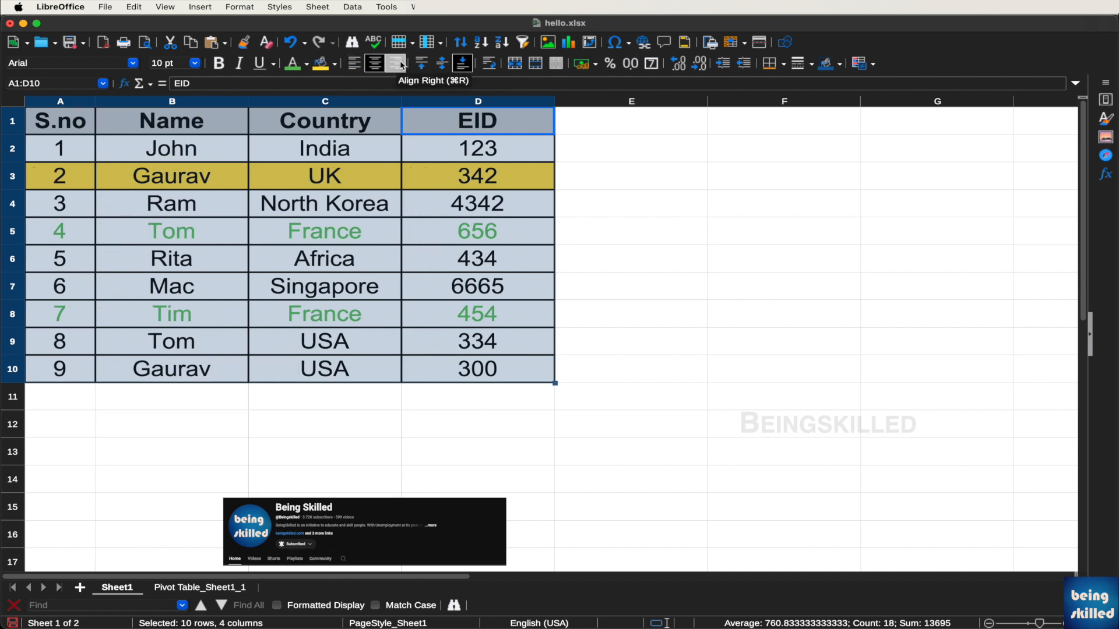
click(402, 65)
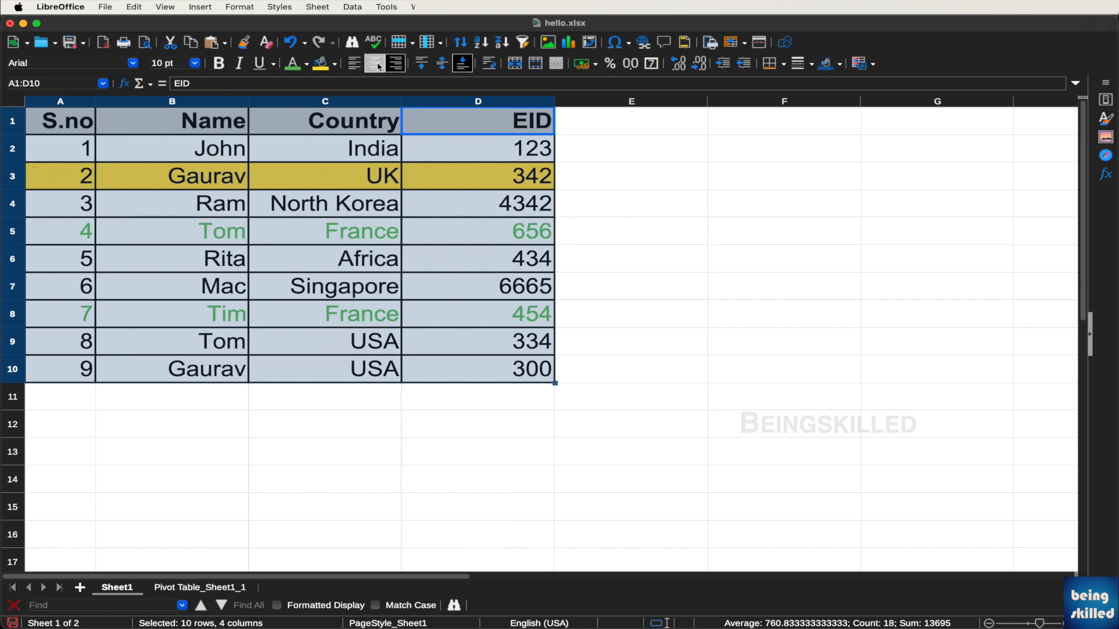
click(376, 68)
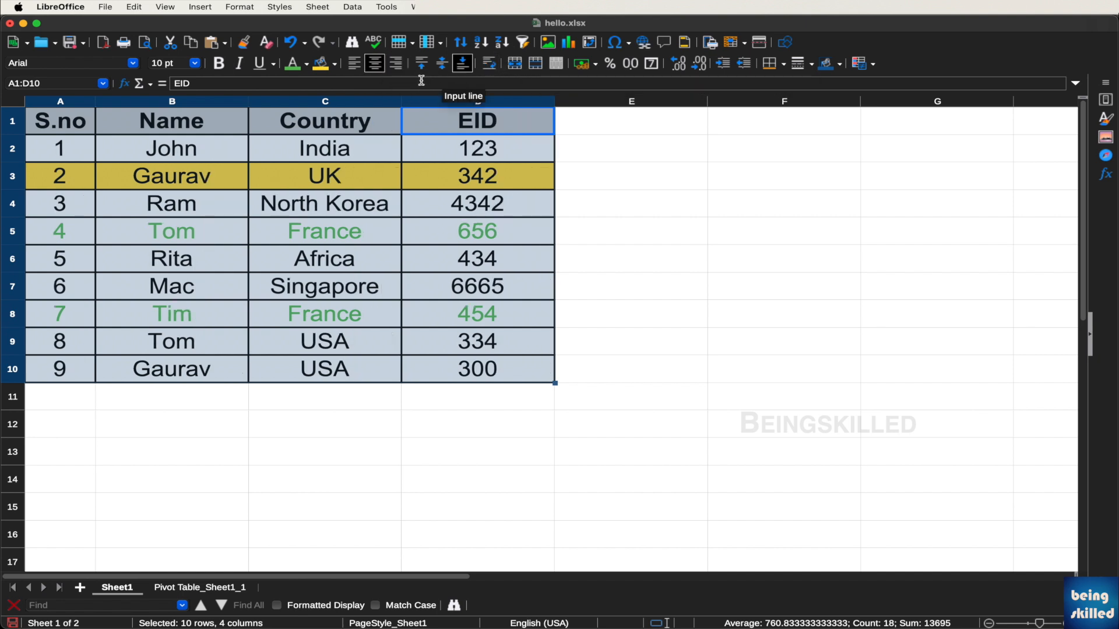
click(482, 45)
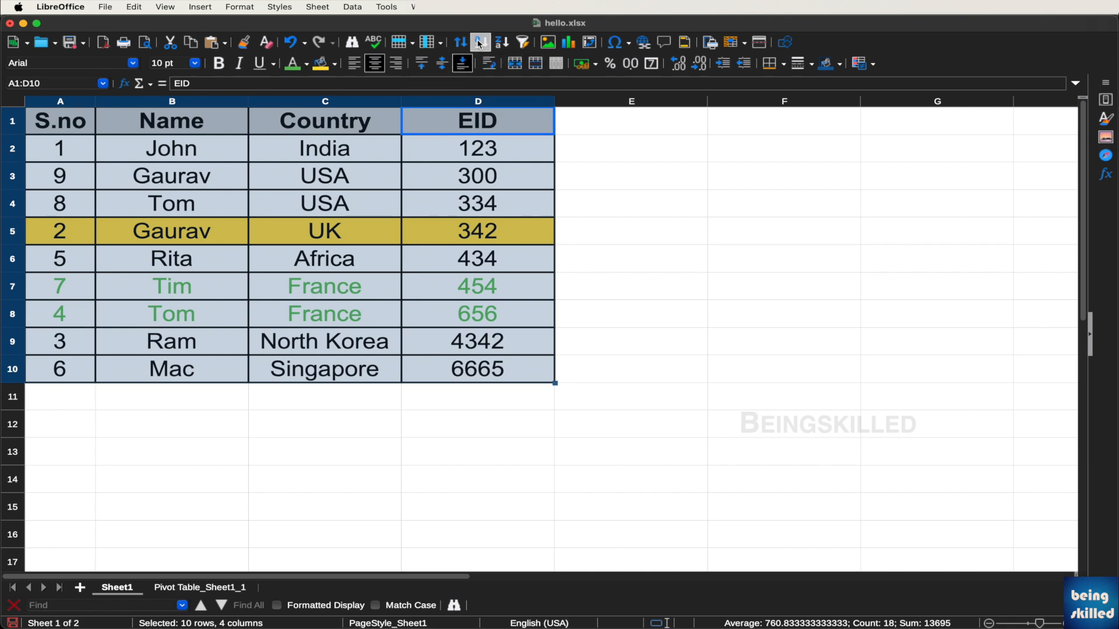
click(502, 42)
click(481, 43)
click(445, 109)
drag(58, 122, 55, 373)
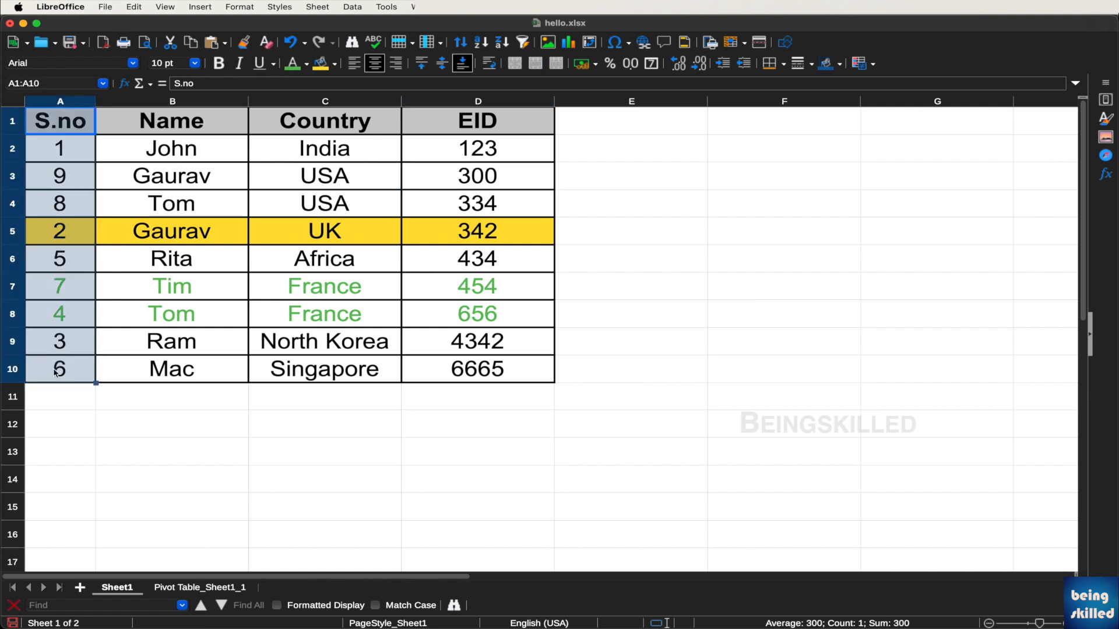
click(478, 44)
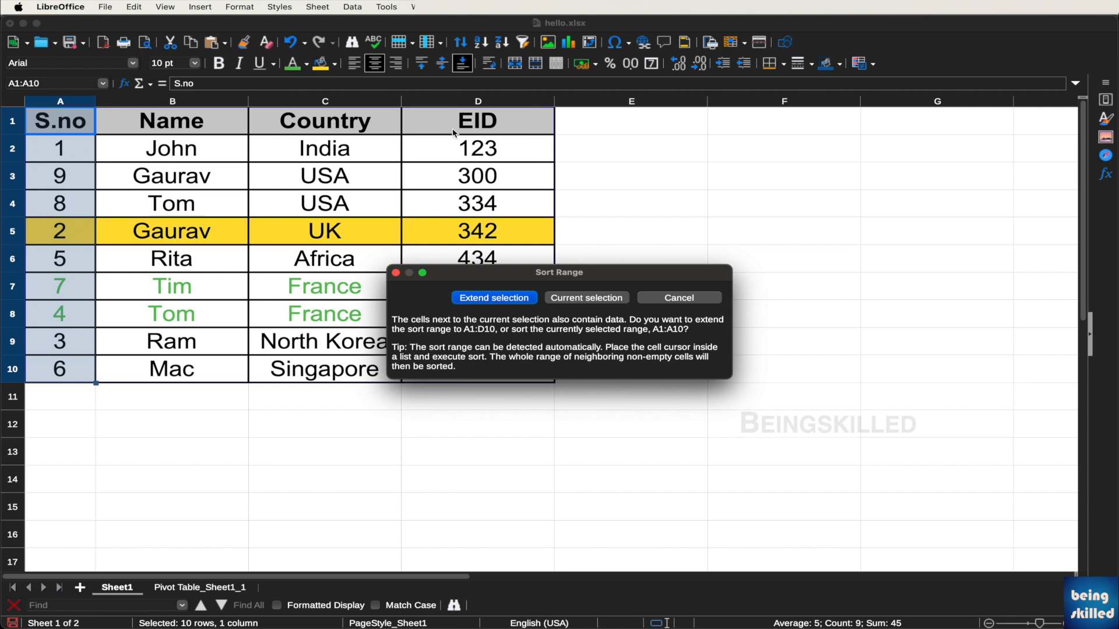
drag(459, 276, 677, 238)
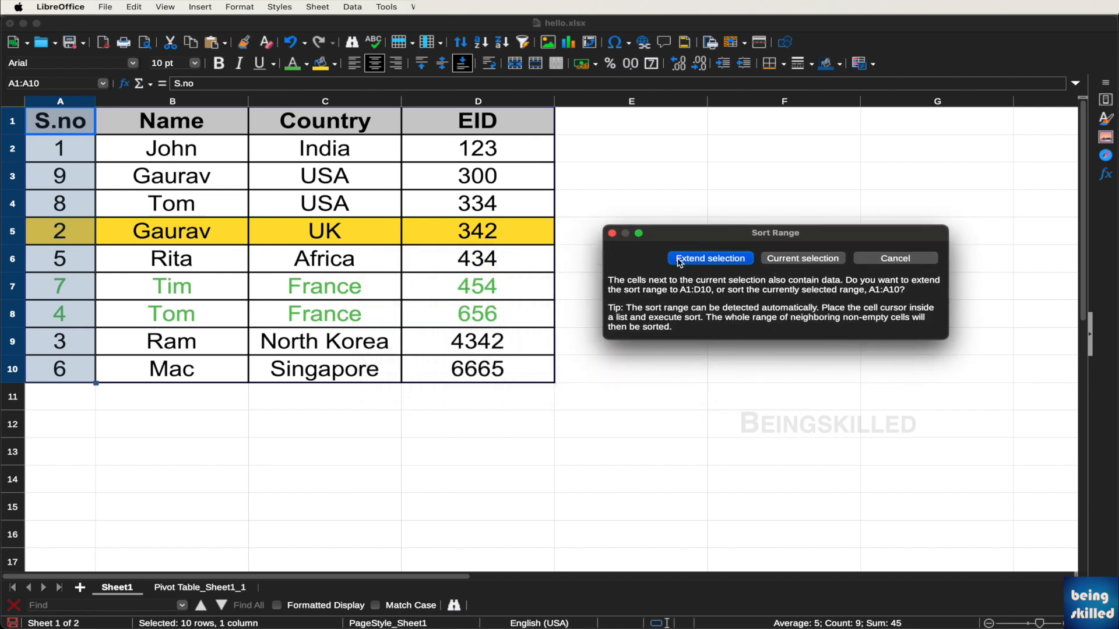
click(679, 258)
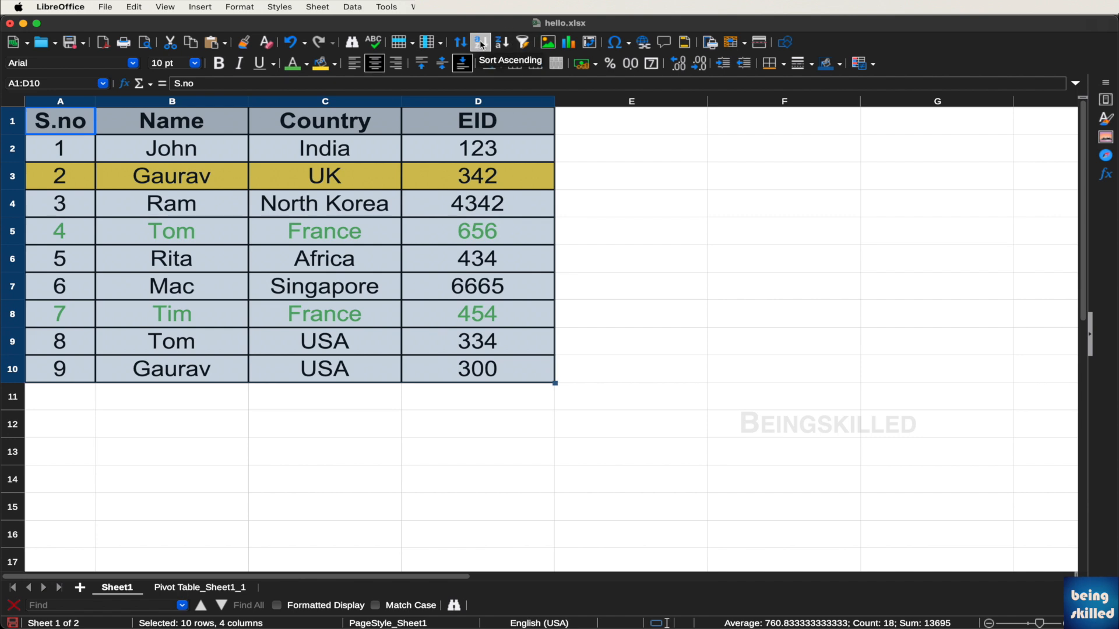
key(Right)
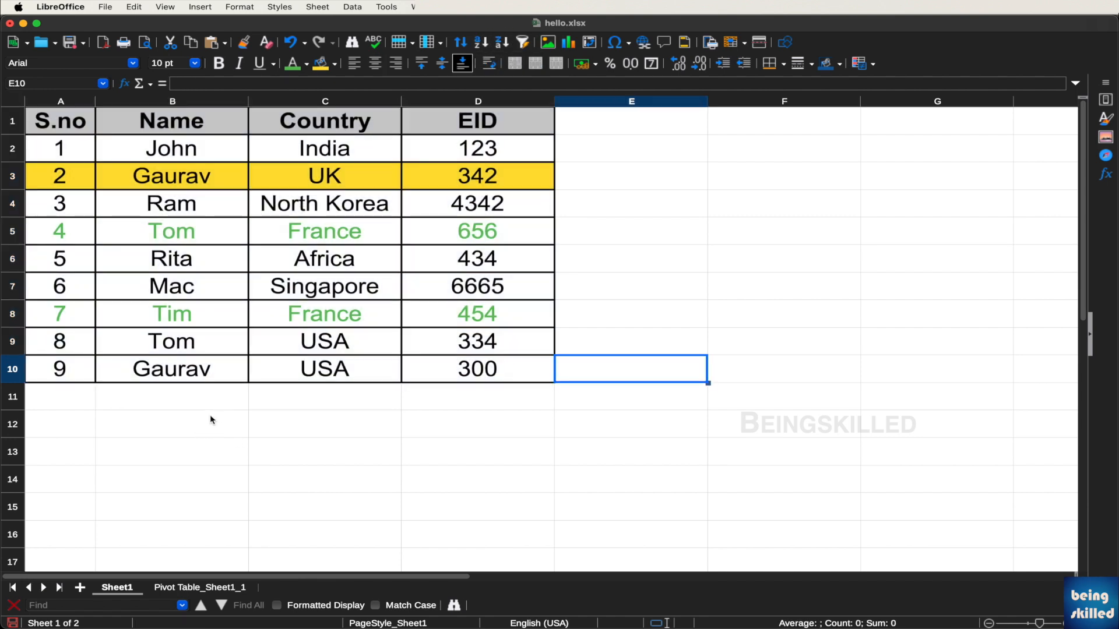
drag(210, 416, 472, 421)
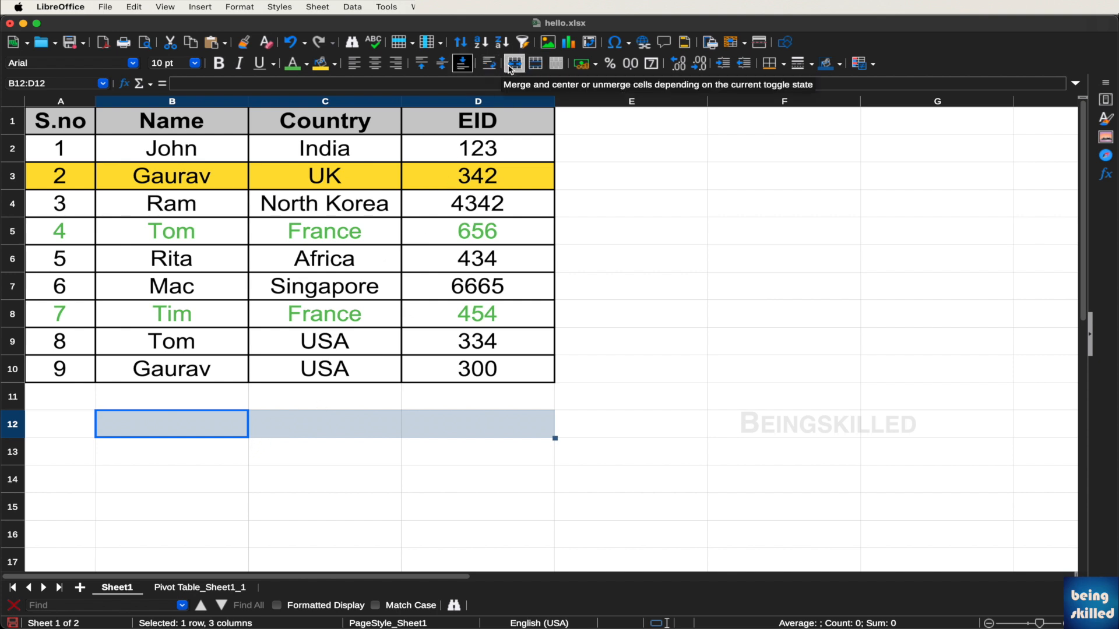
click(540, 68)
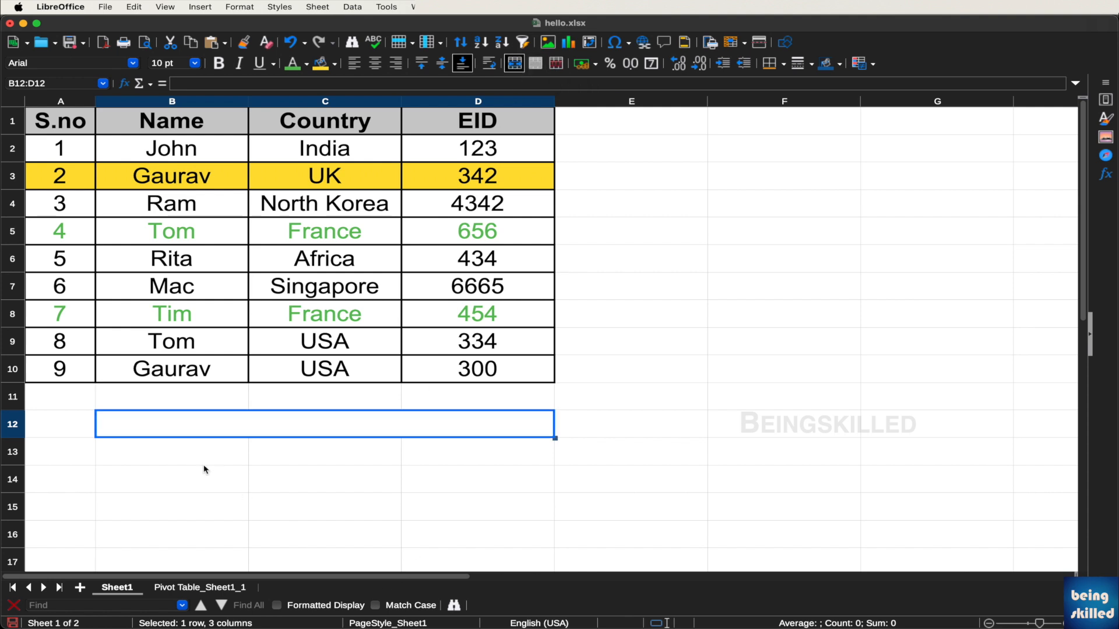
click(556, 65)
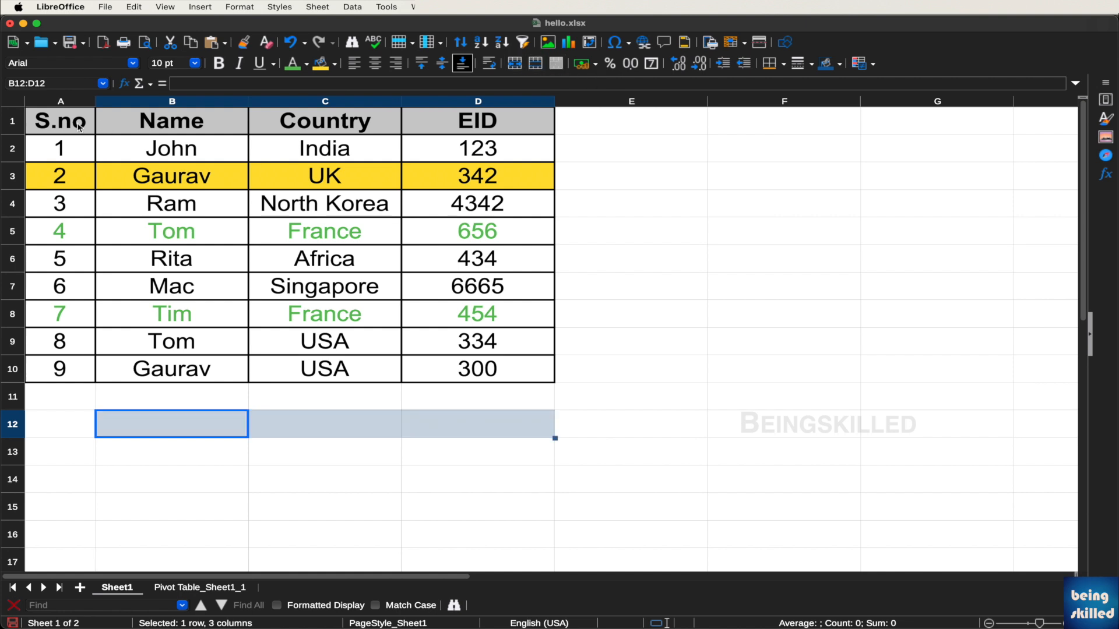
drag(73, 147, 487, 376)
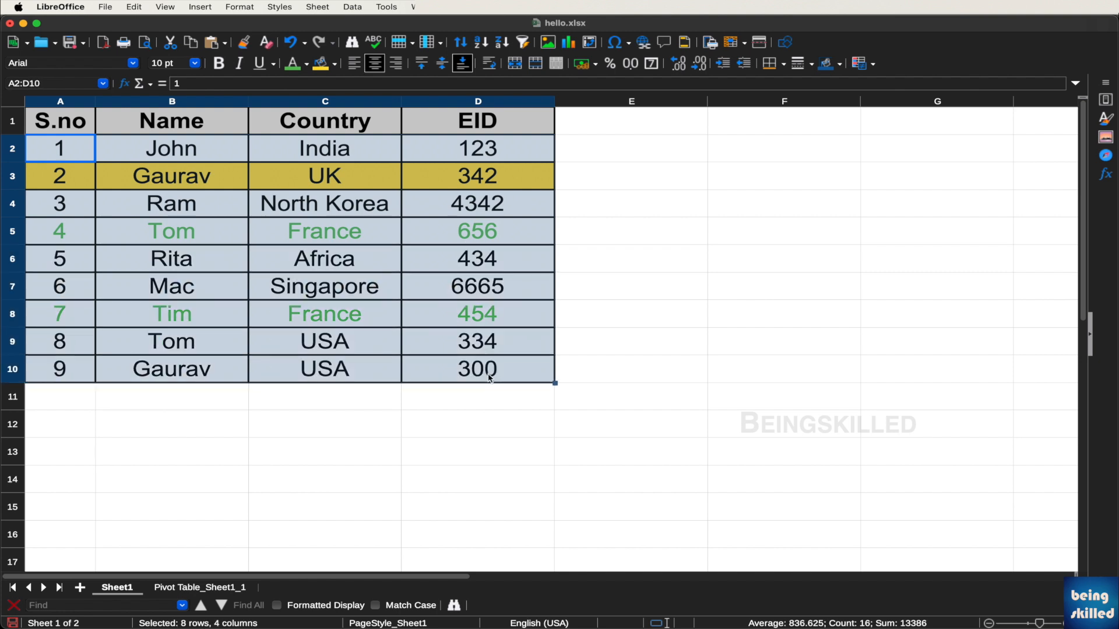
click(239, 64)
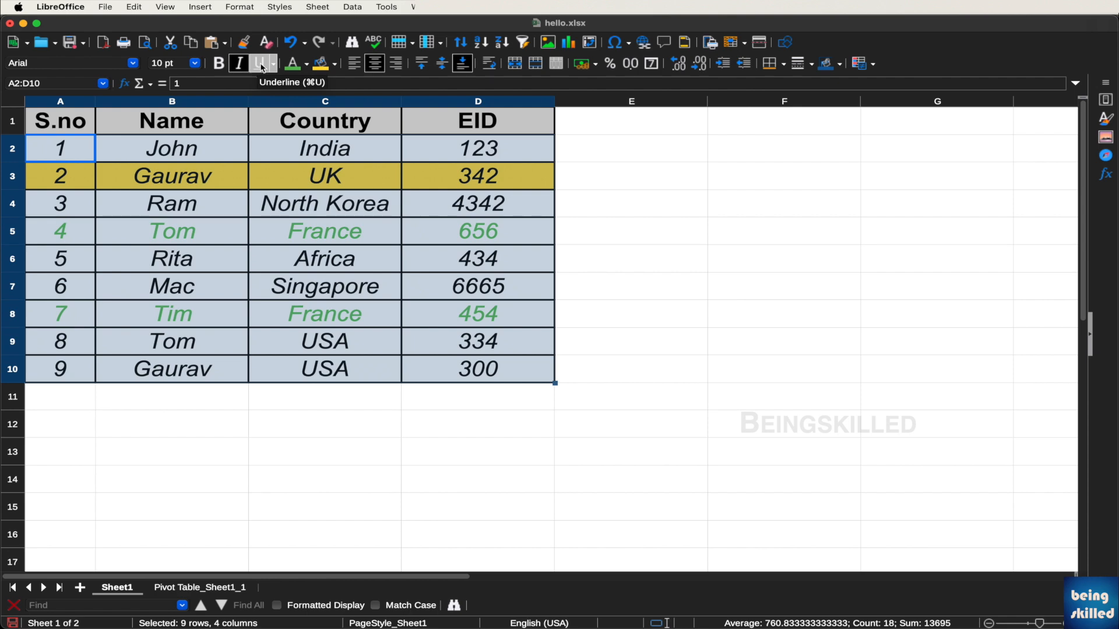
click(262, 64)
click(607, 269)
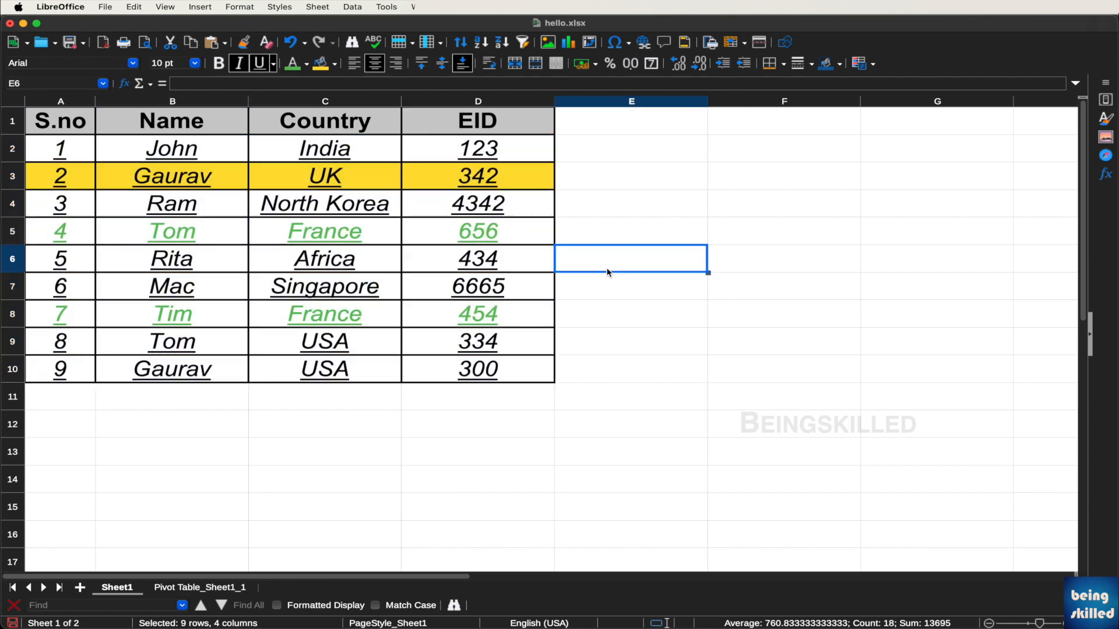
click(293, 42)
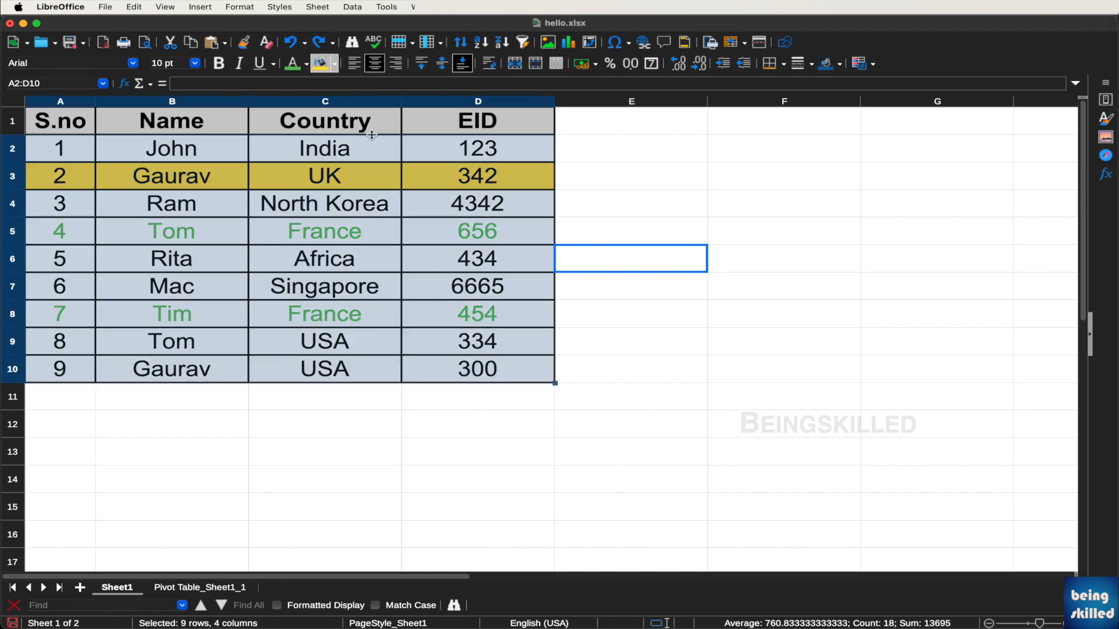
click(319, 42)
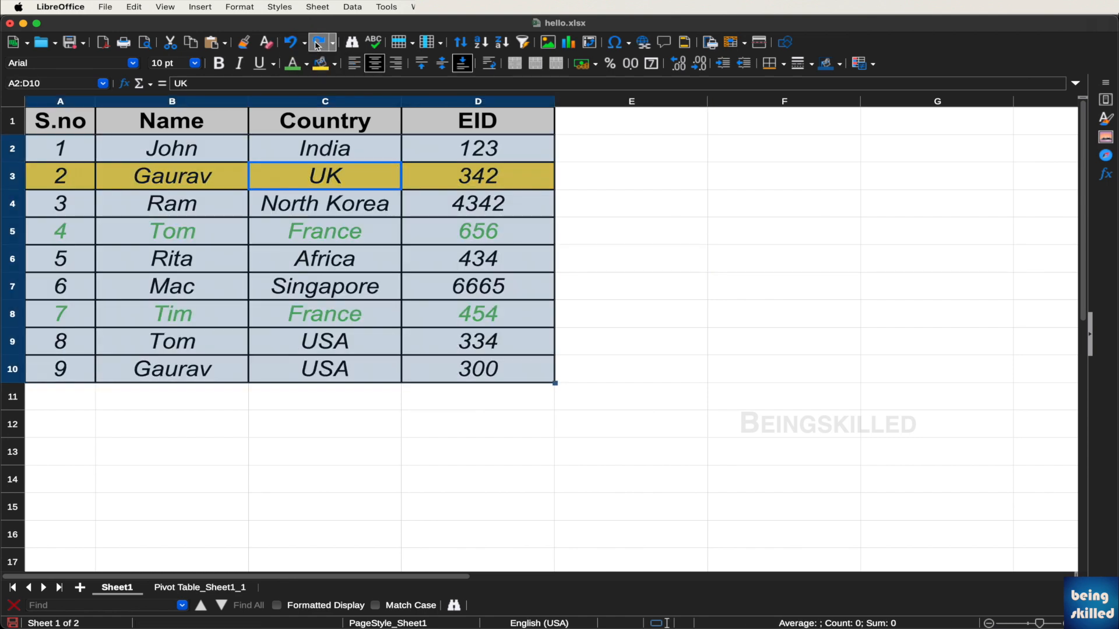
click(494, 373)
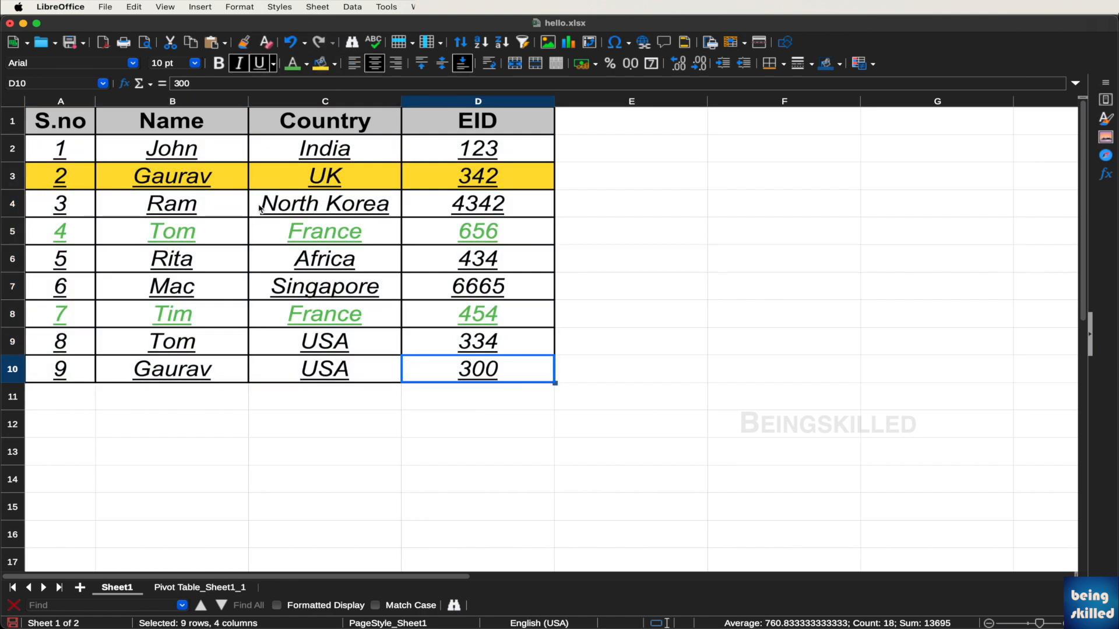
shift+click(79, 153)
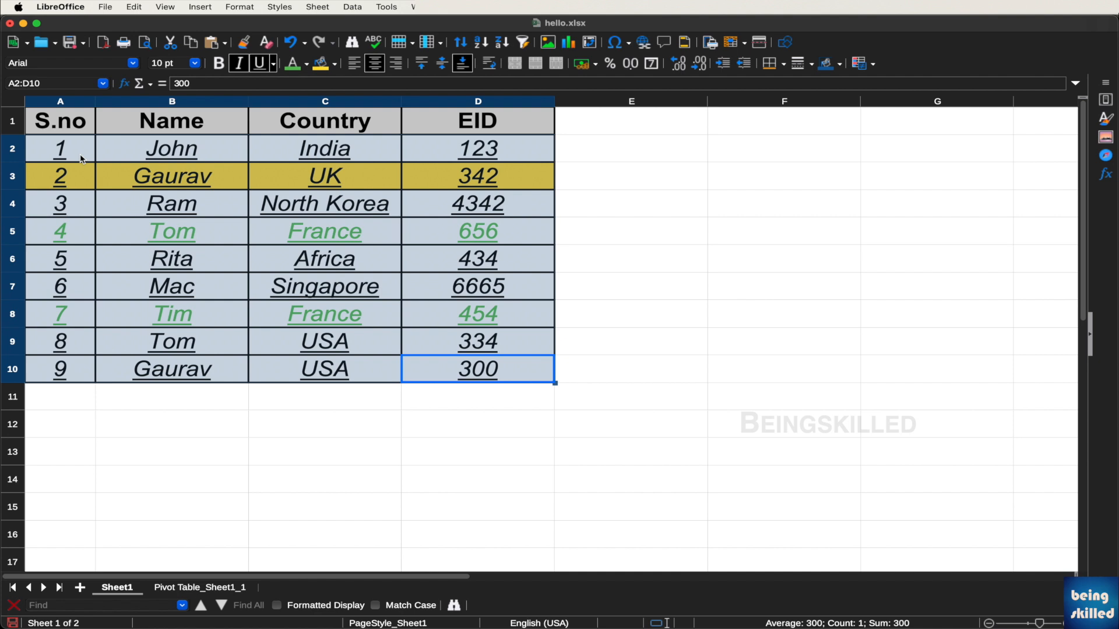
click(258, 61)
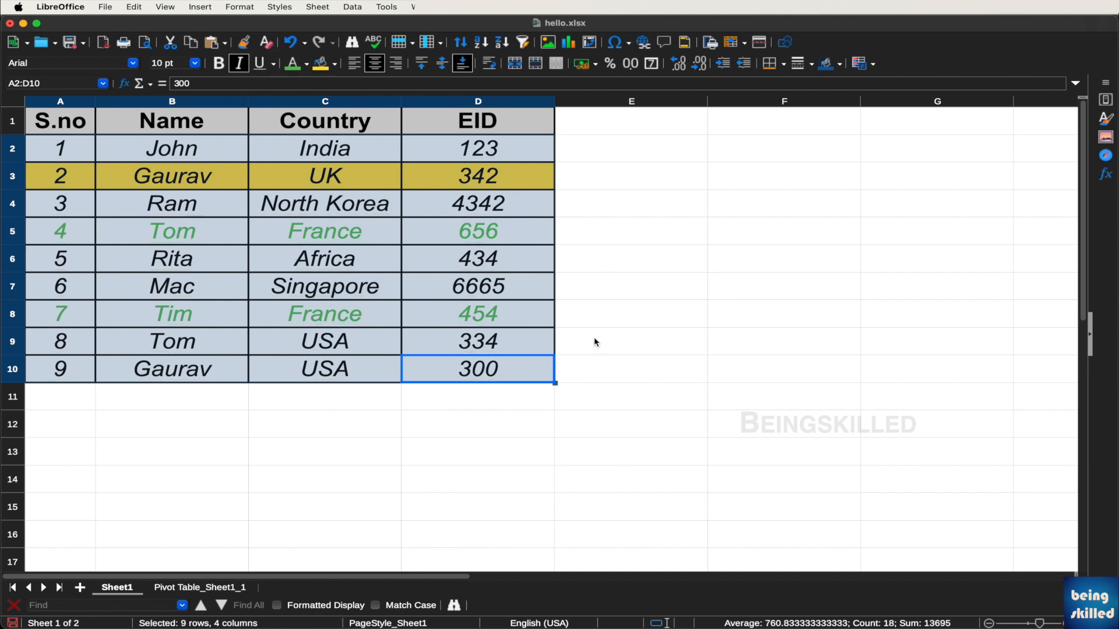
click(239, 63)
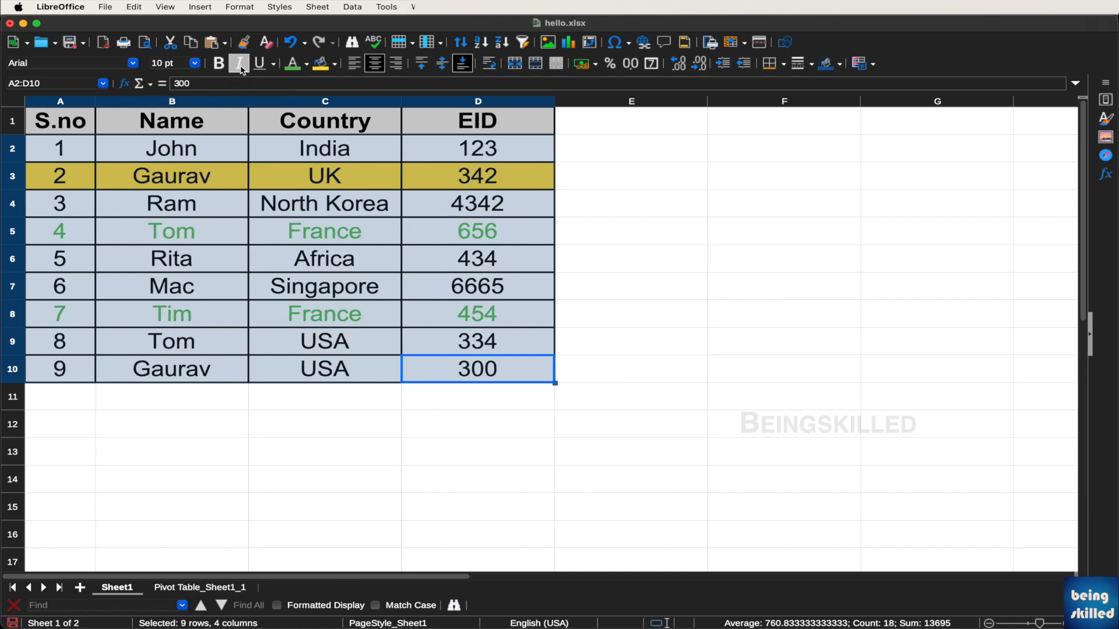
click(557, 215)
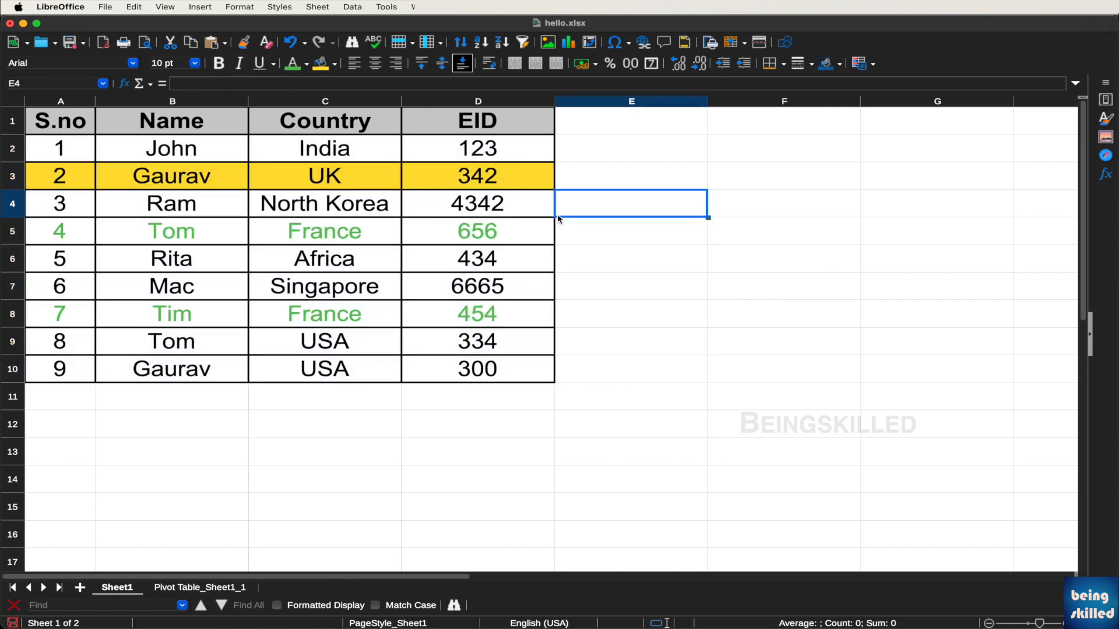
key(Up)
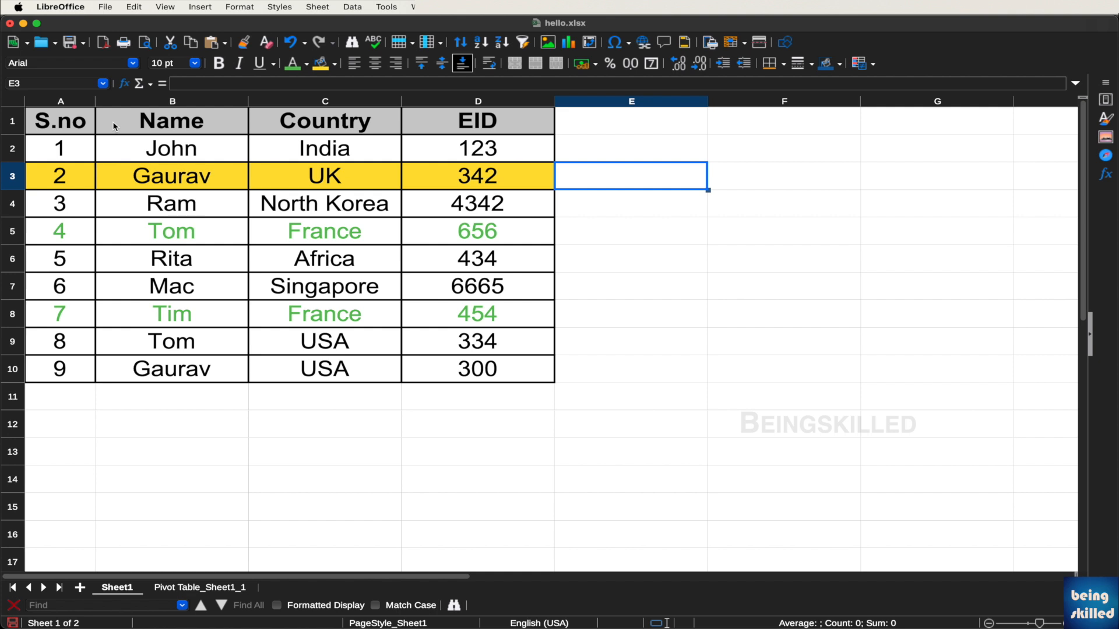
drag(93, 125, 515, 370)
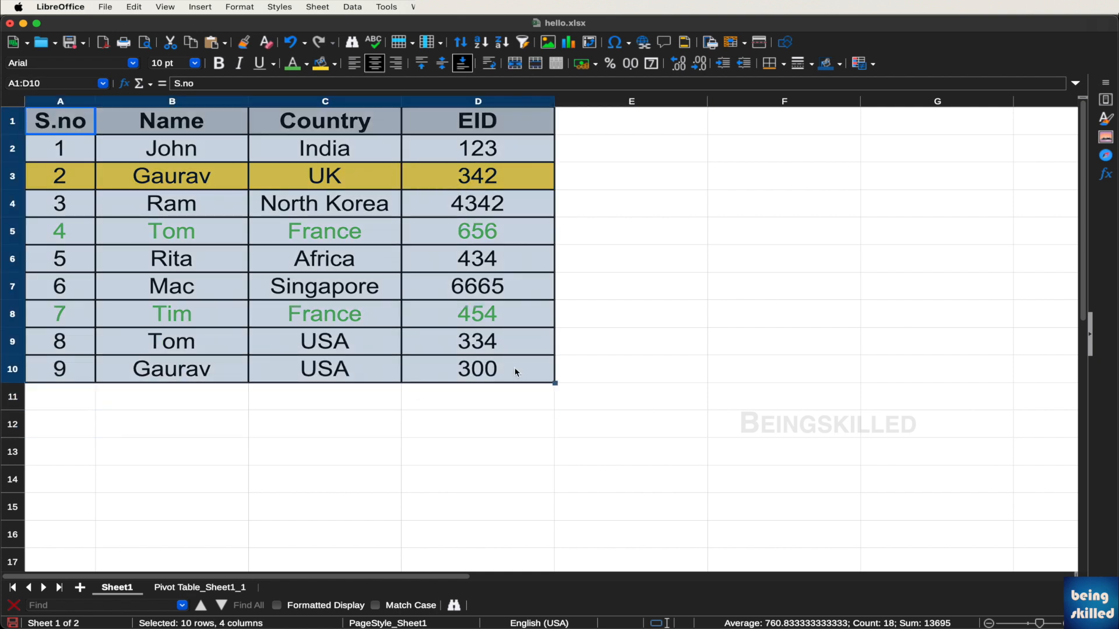
click(104, 6)
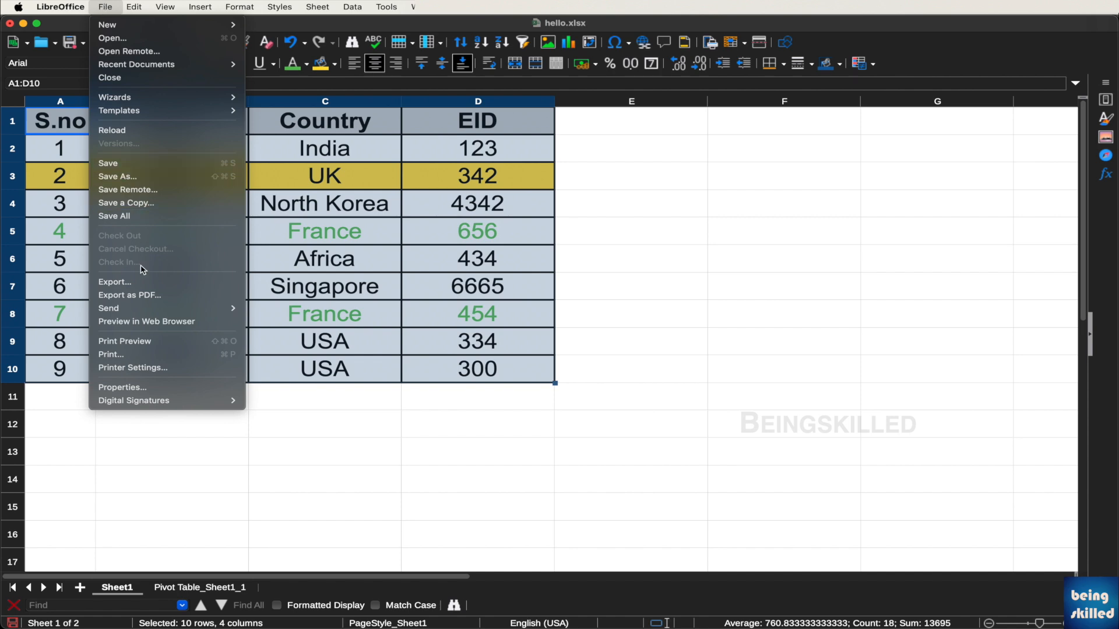
mouse_move(146, 313)
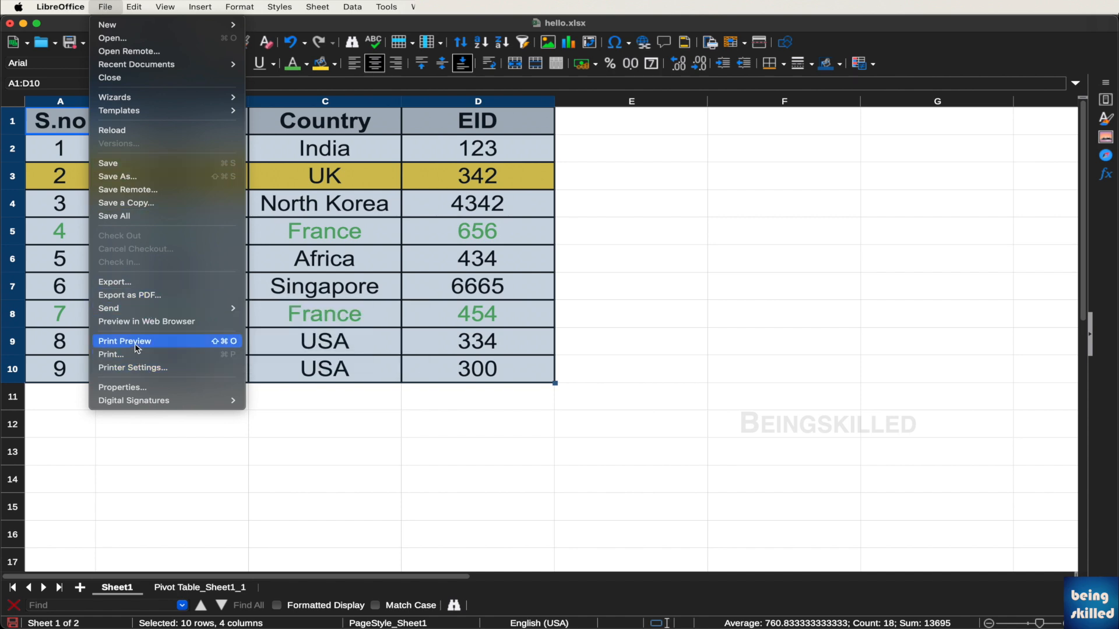
click(137, 343)
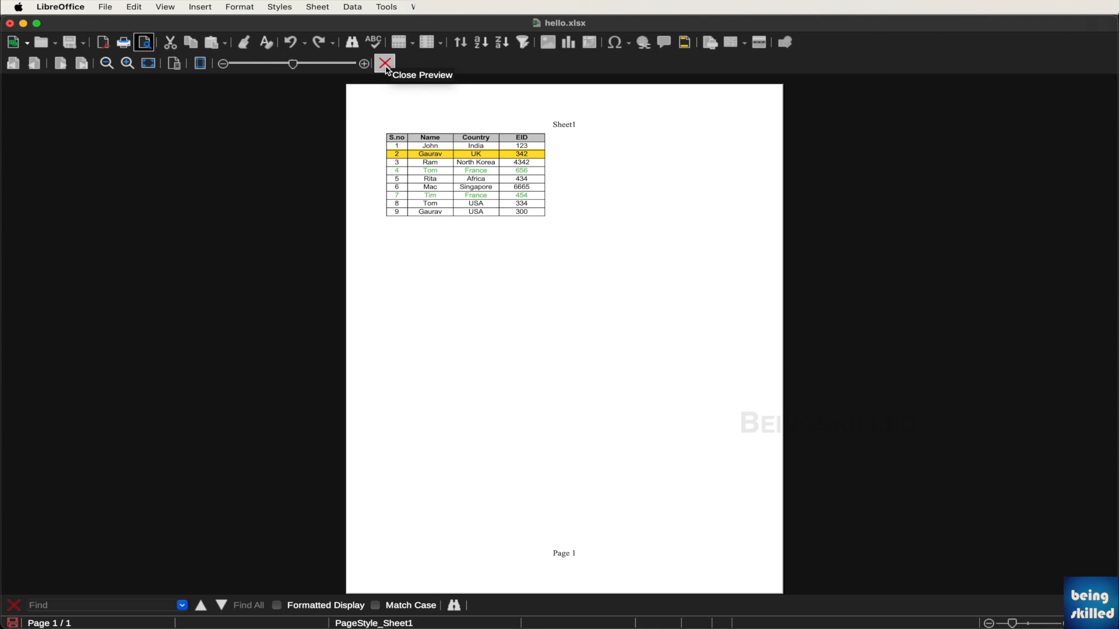
click(386, 64)
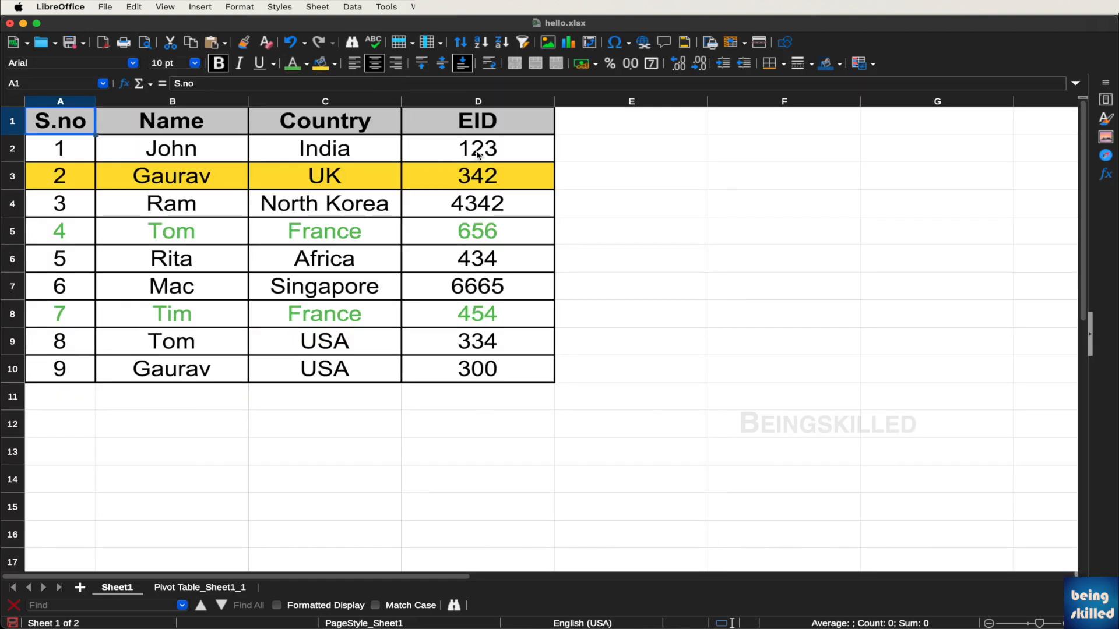
click(486, 153)
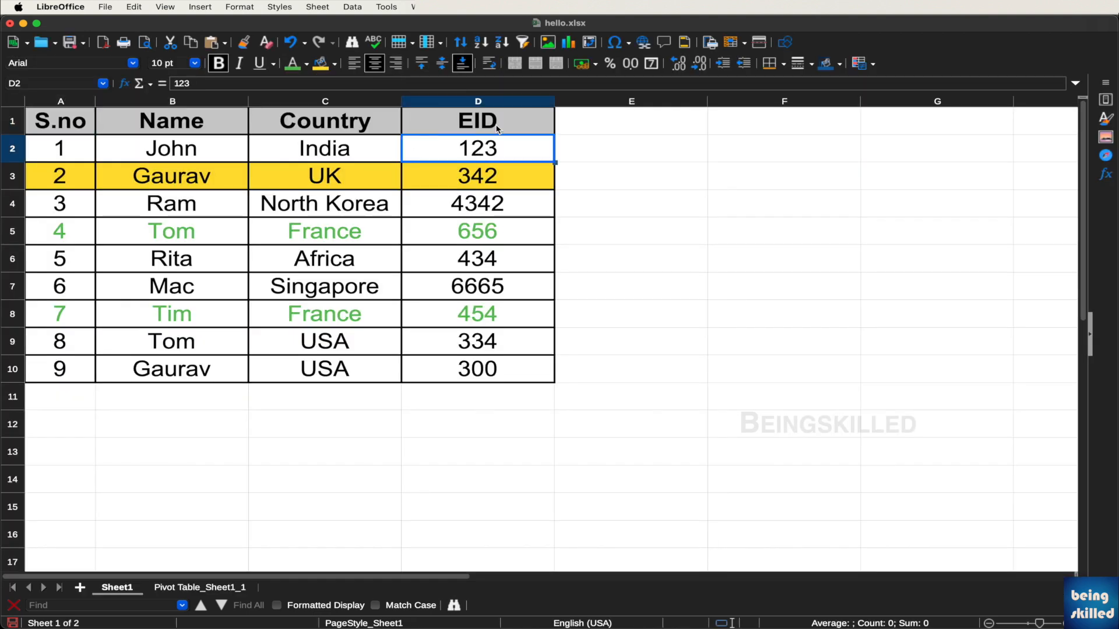
drag(497, 129, 92, 364)
Open File > Print for the selected table and review the printer list without changing it
click(107, 7)
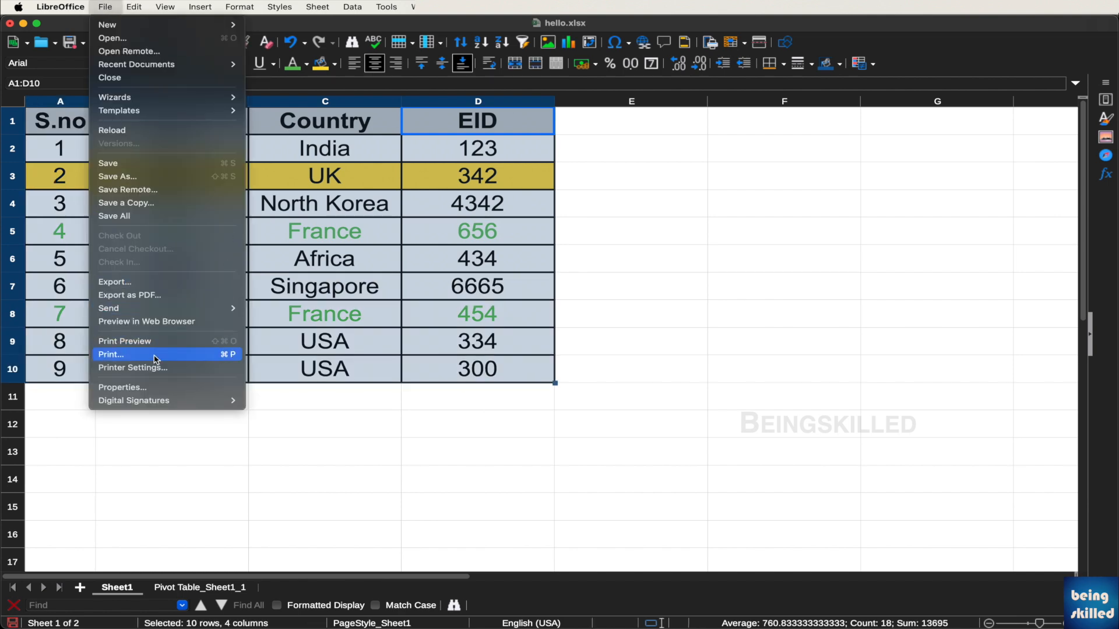
click(156, 357)
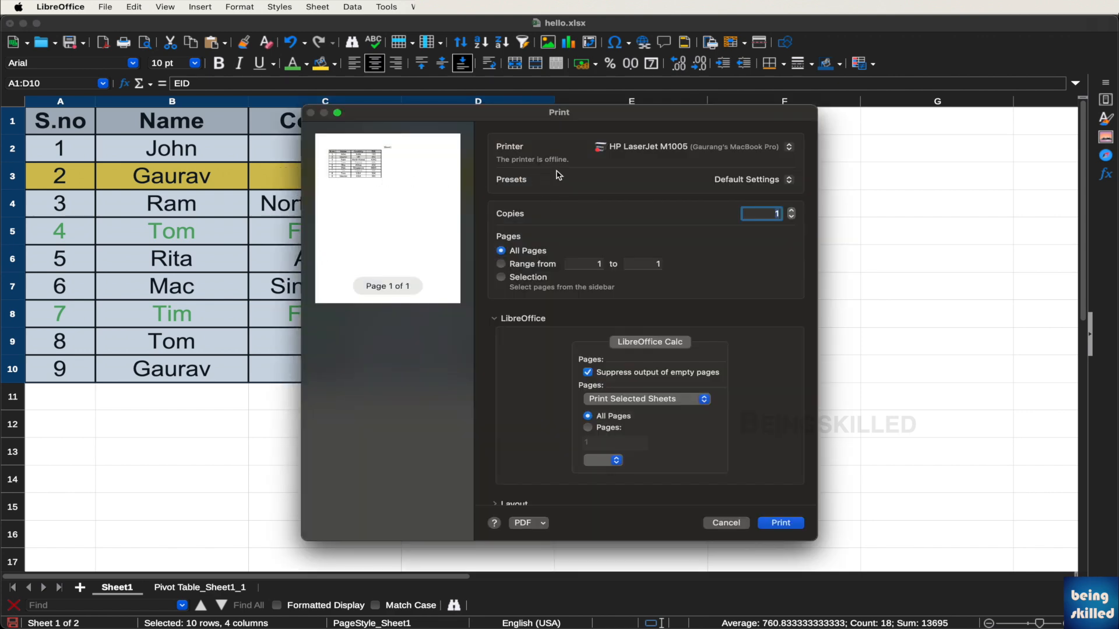
click(657, 154)
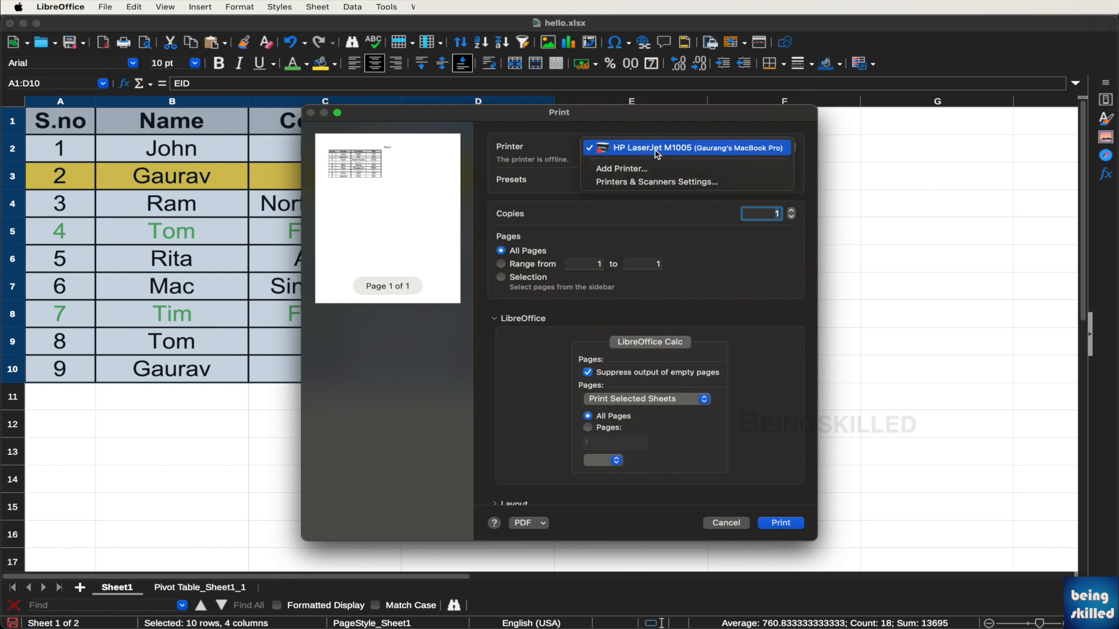
click(585, 152)
click(617, 153)
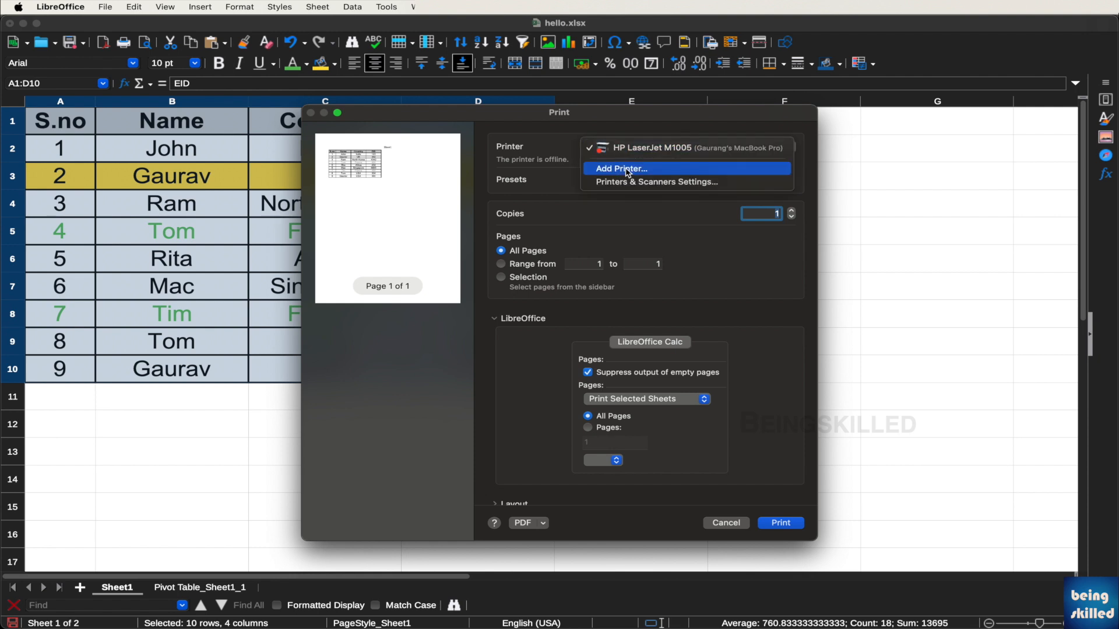
click(559, 143)
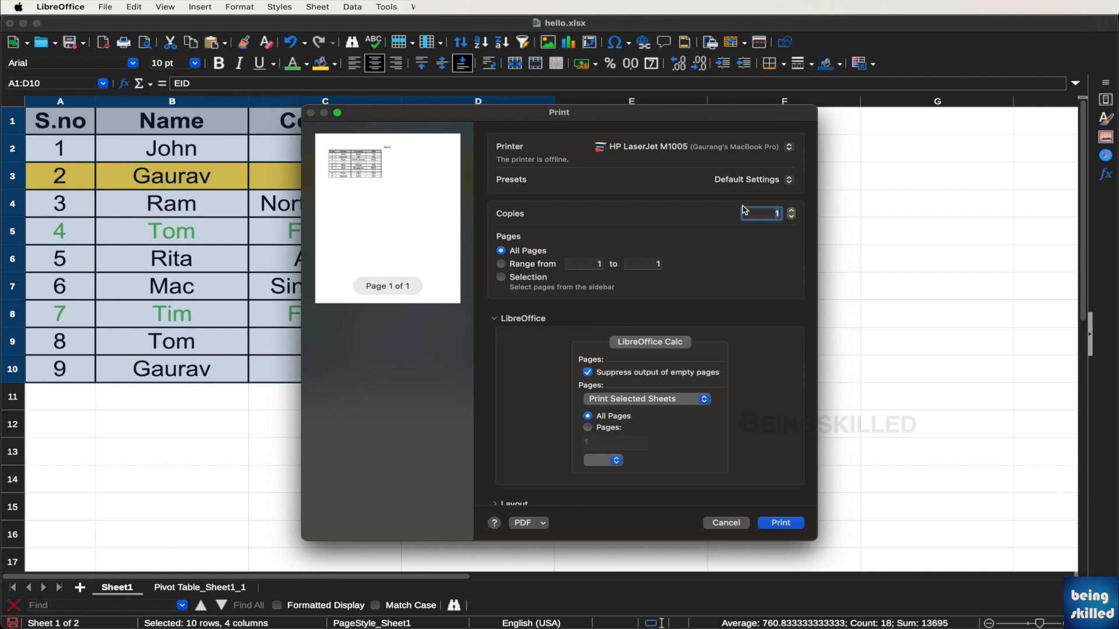
Keep Print Selected Cells and scroll through the Layout, Paper Handling and Printer Info settings
click(635, 401)
click(635, 413)
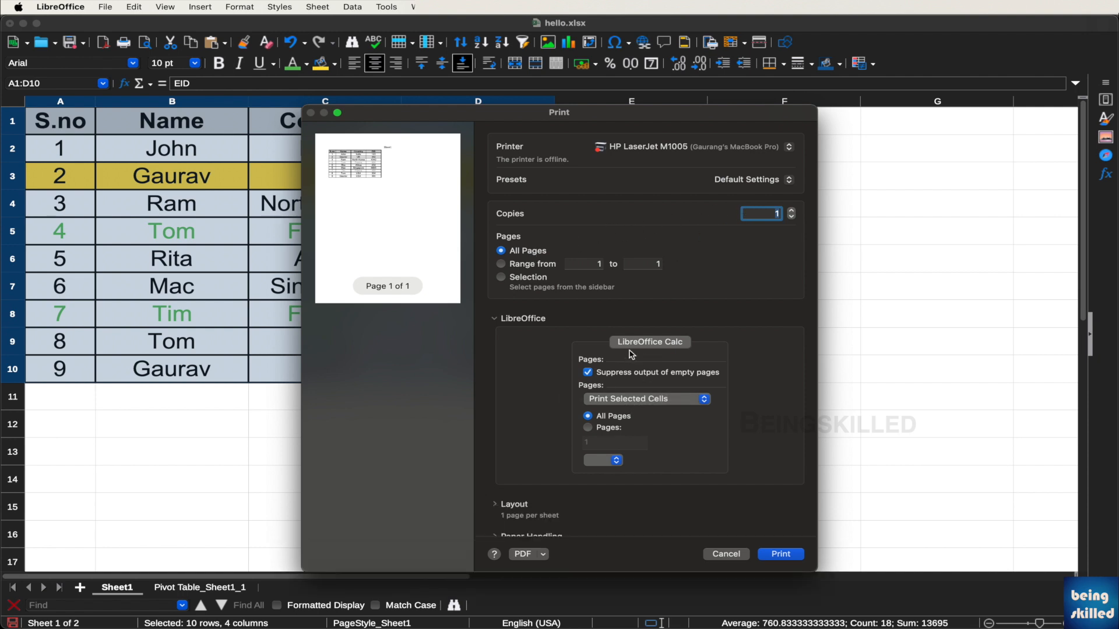
click(678, 401)
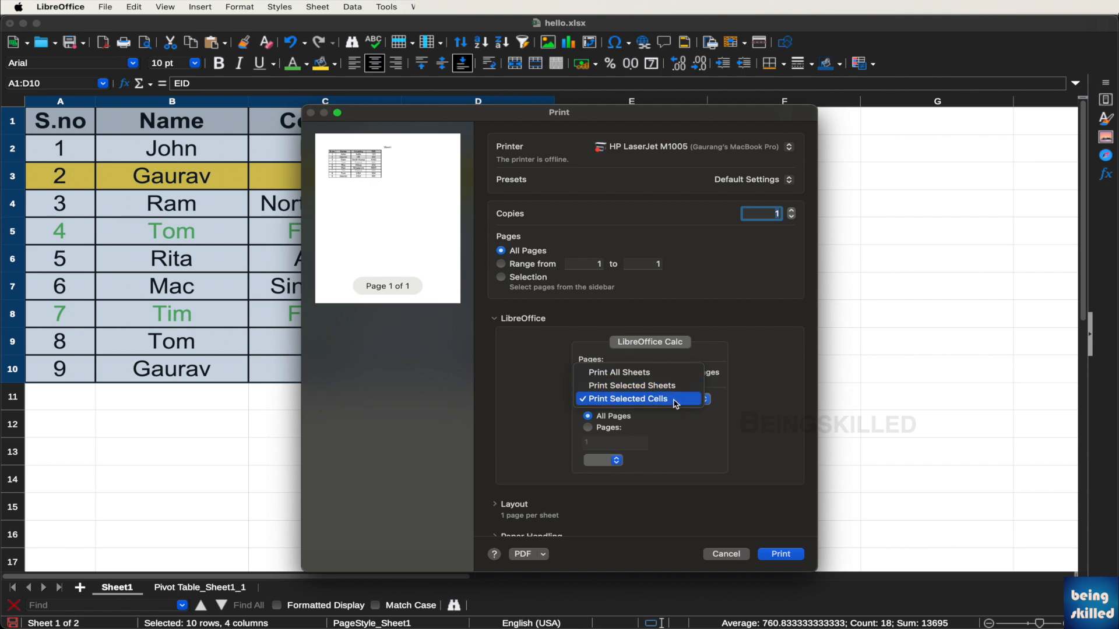
click(675, 403)
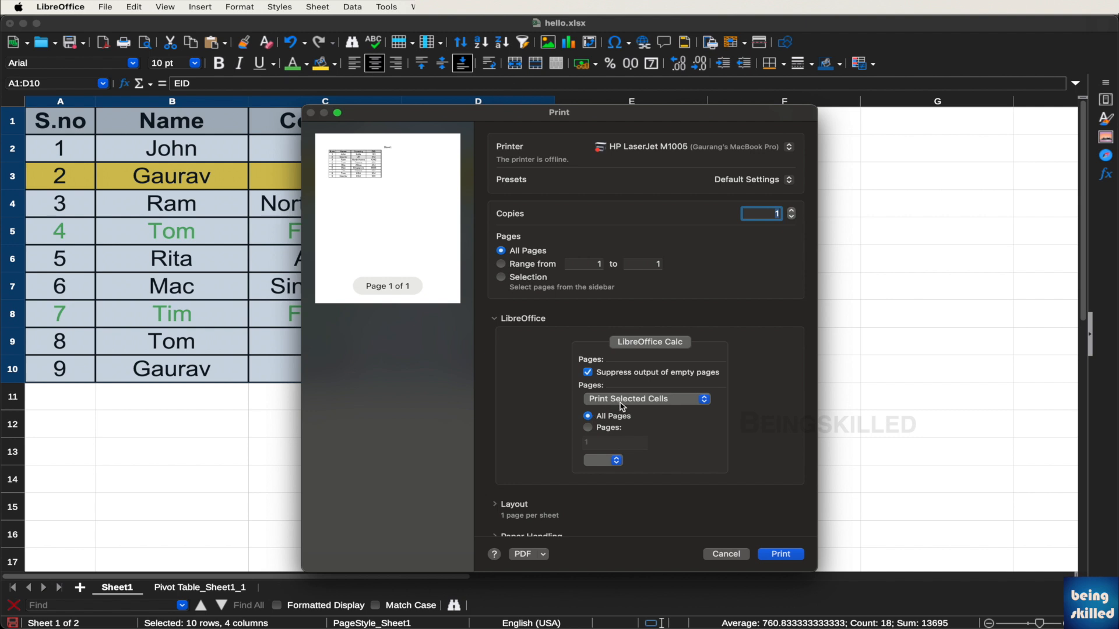
scroll(629, 405, down, 3)
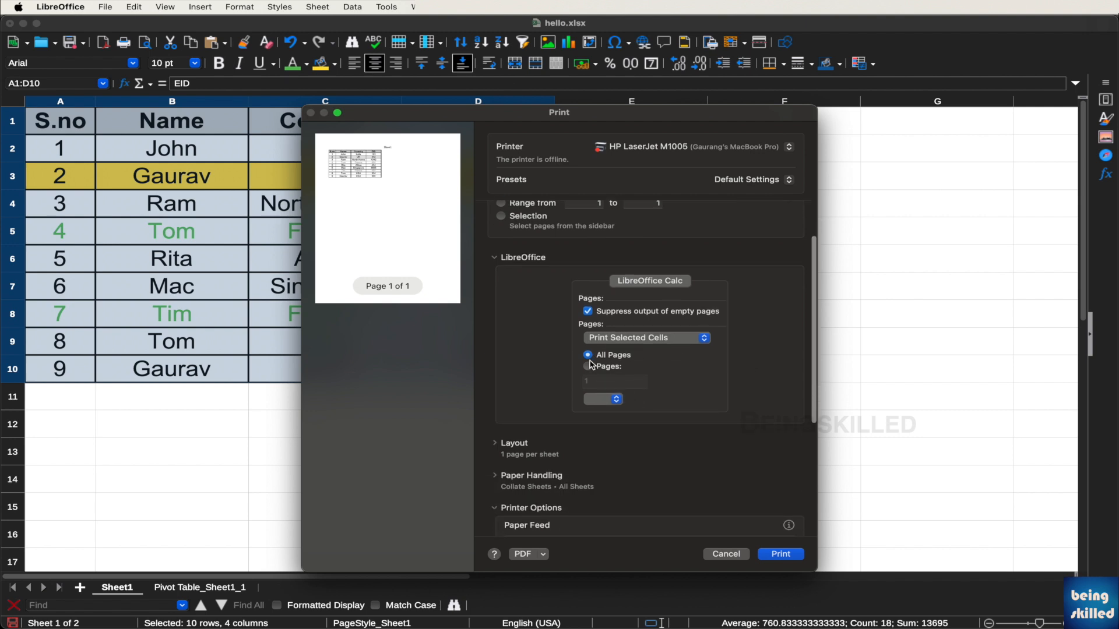
scroll(666, 469, down, 5)
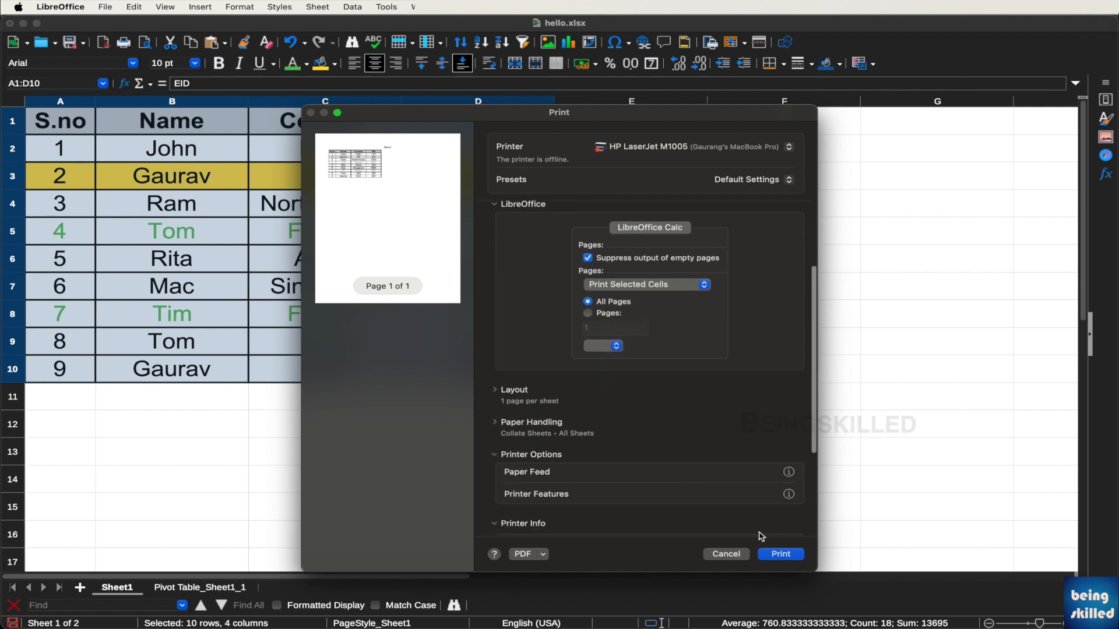
scroll(723, 461, down, 2)
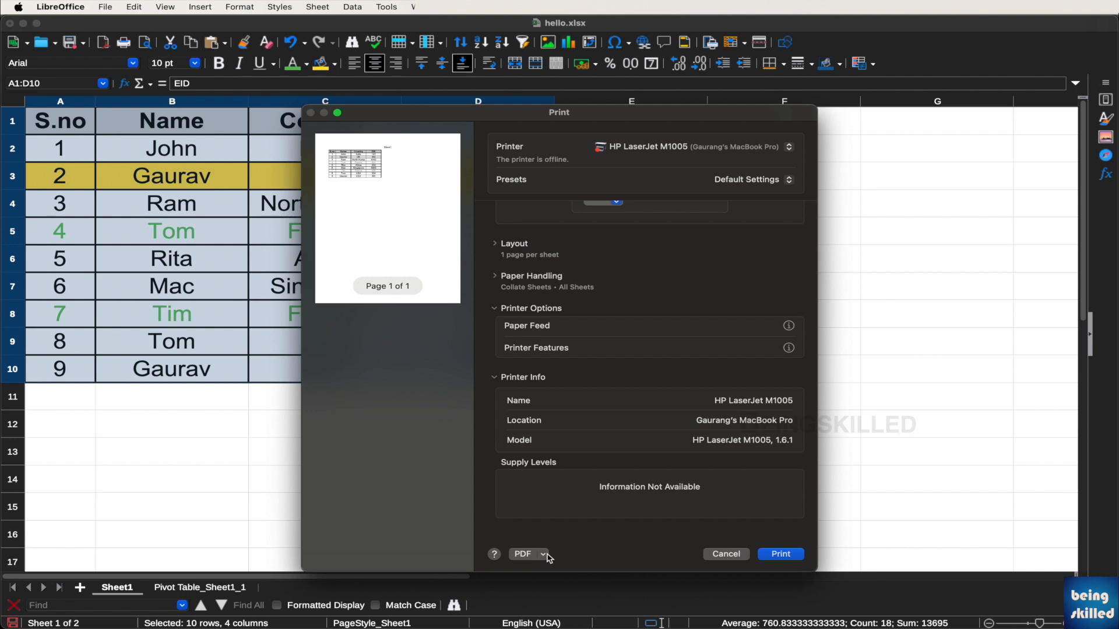
Save the table printout as the PDF file hello.xlsx.pdf
click(544, 556)
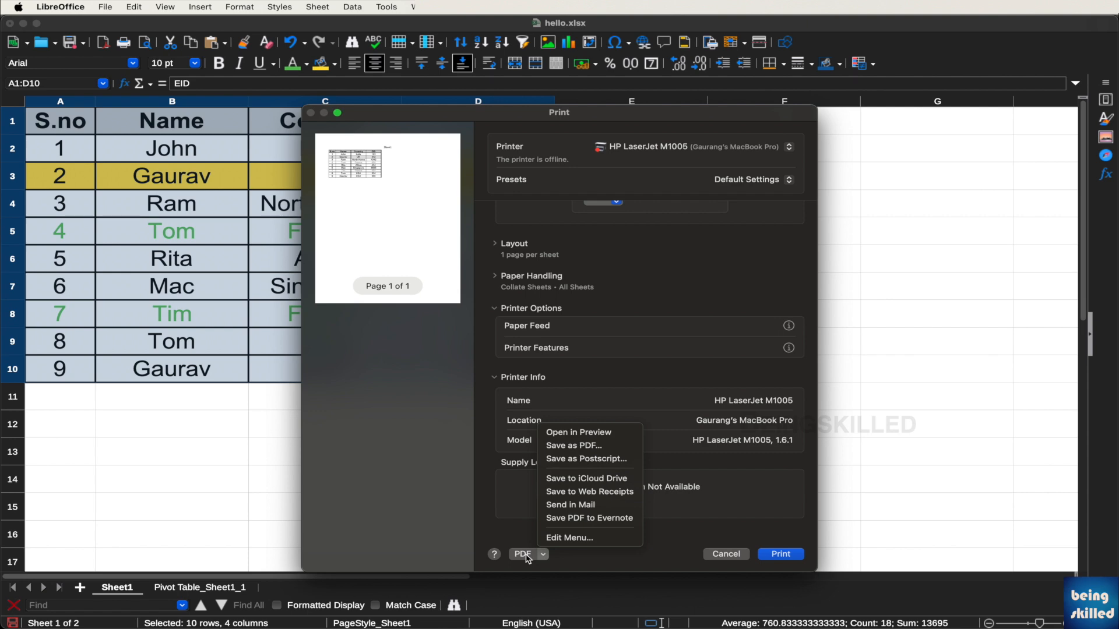
click(571, 446)
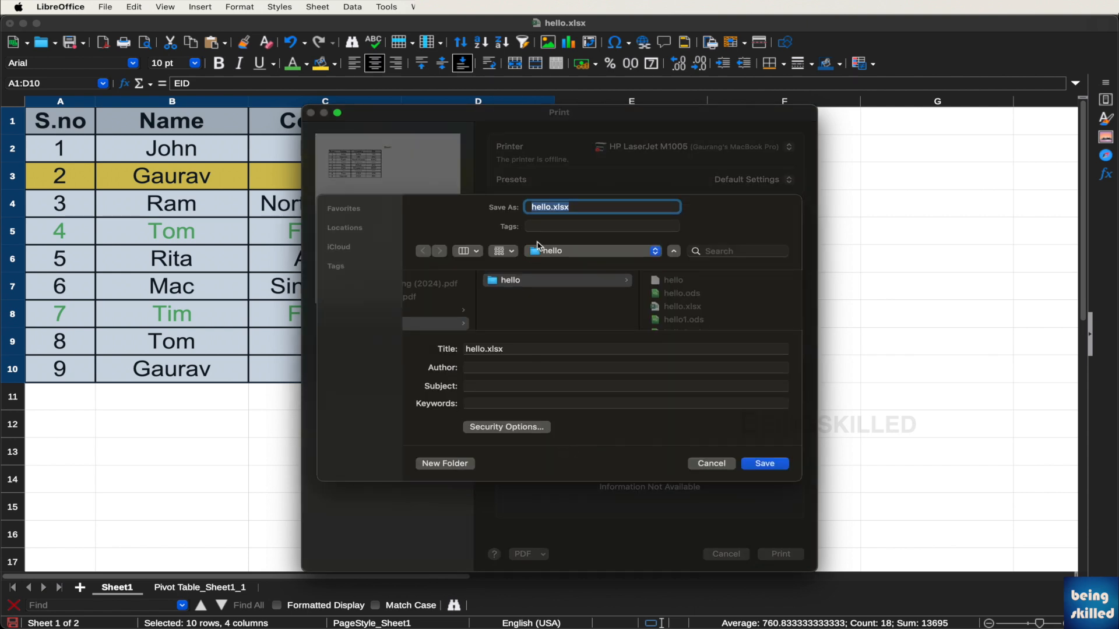
click(755, 464)
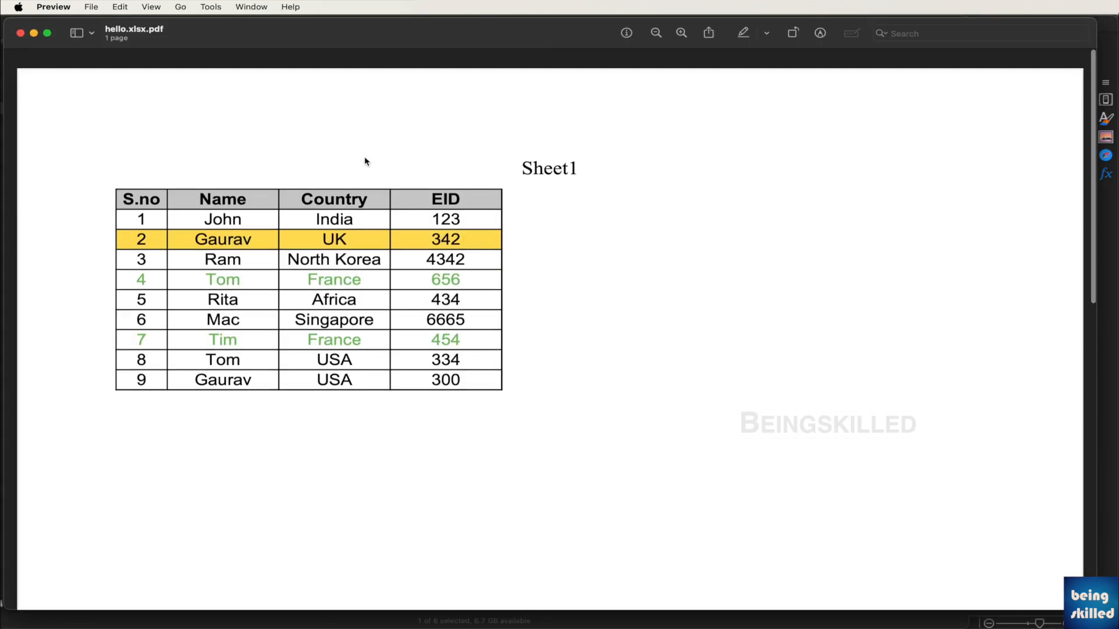
Scroll through the one-page PDF of the Sheet1 table in Preview
scroll(365, 157, down, 3)
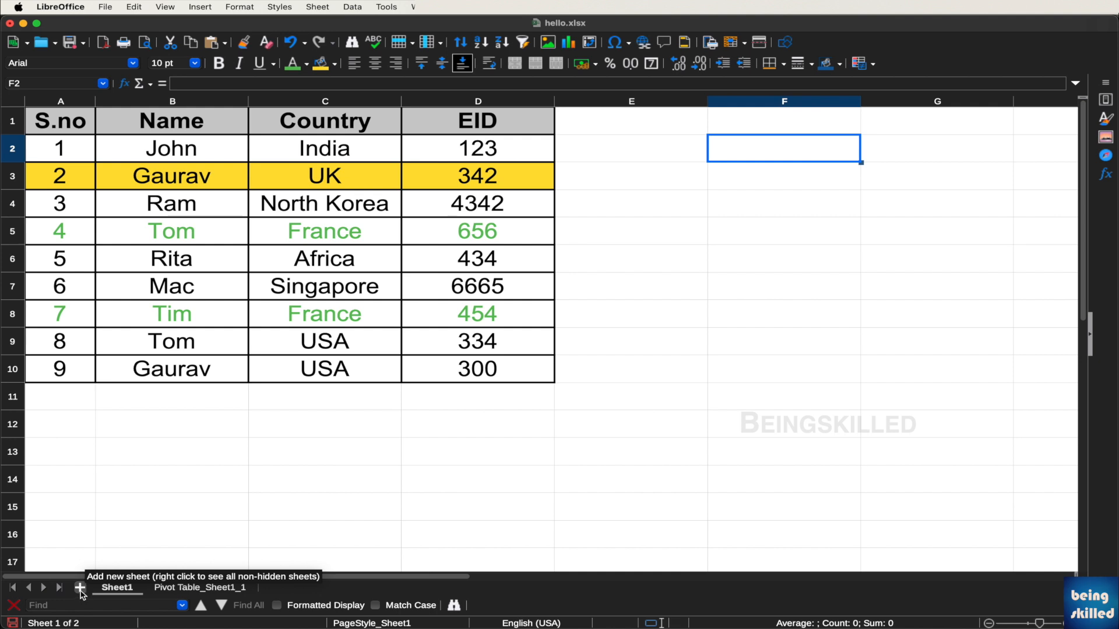
Add new blank sheets to the workbook, up through Sheet10
click(81, 588)
click(80, 587)
click(80, 587)
click(80, 588)
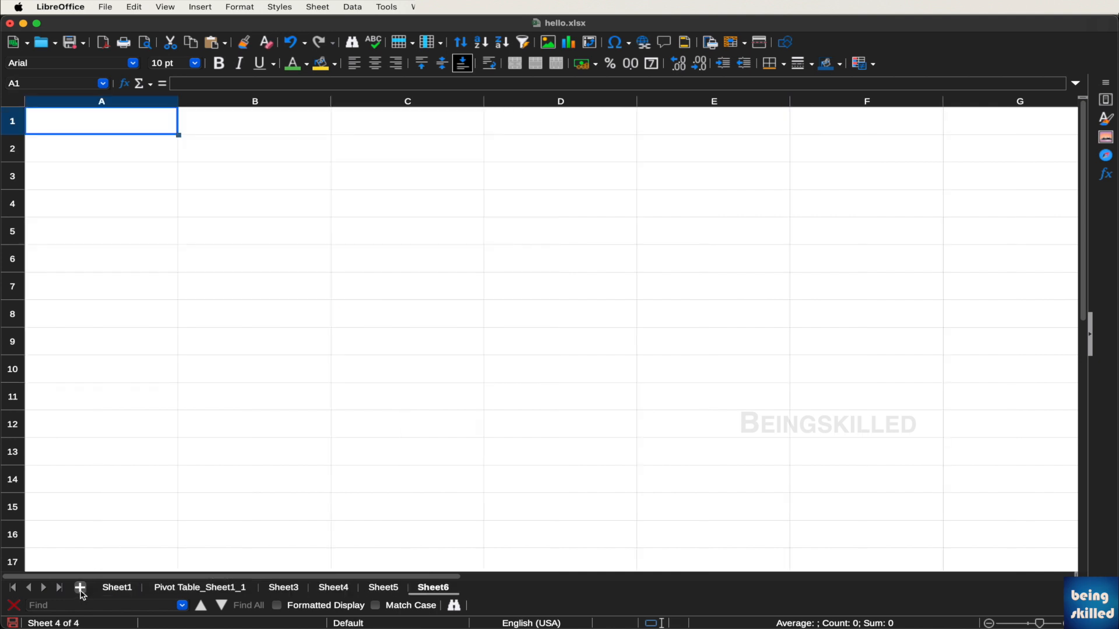
click(80, 587)
click(80, 588)
click(80, 588)
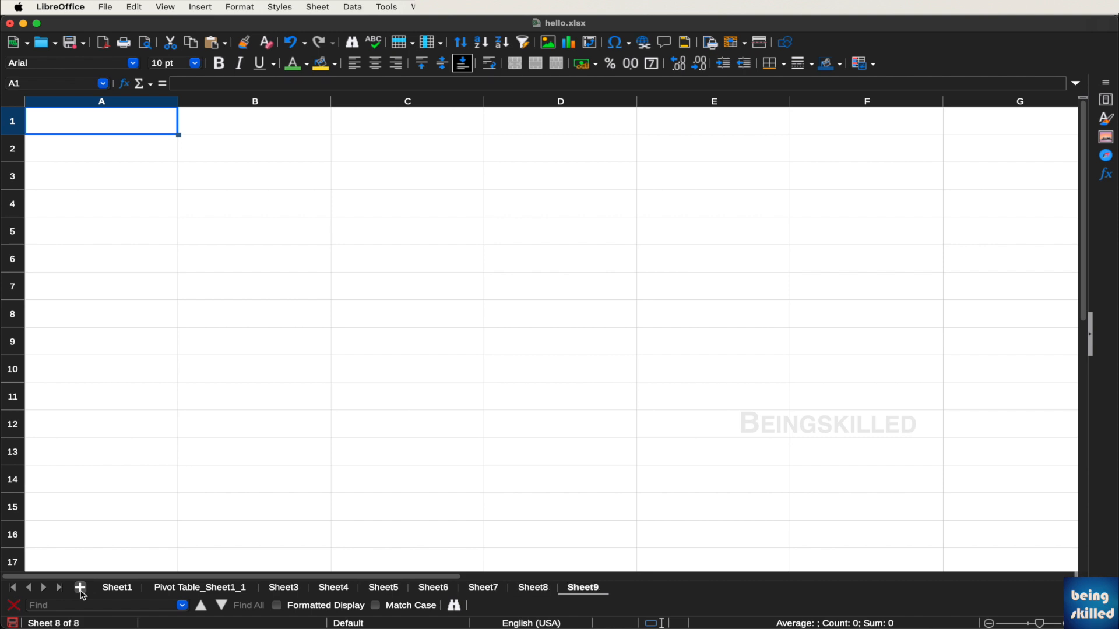
click(80, 588)
Browse through the new sheet tabs Sheet3 to Sheet7
click(291, 591)
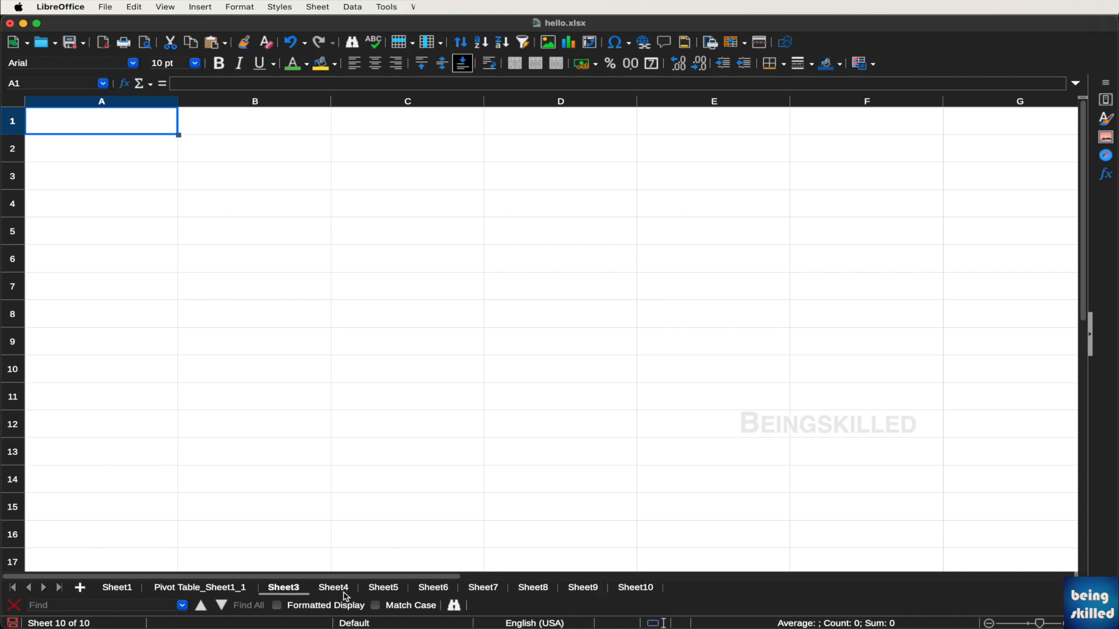
click(344, 591)
click(368, 594)
click(471, 589)
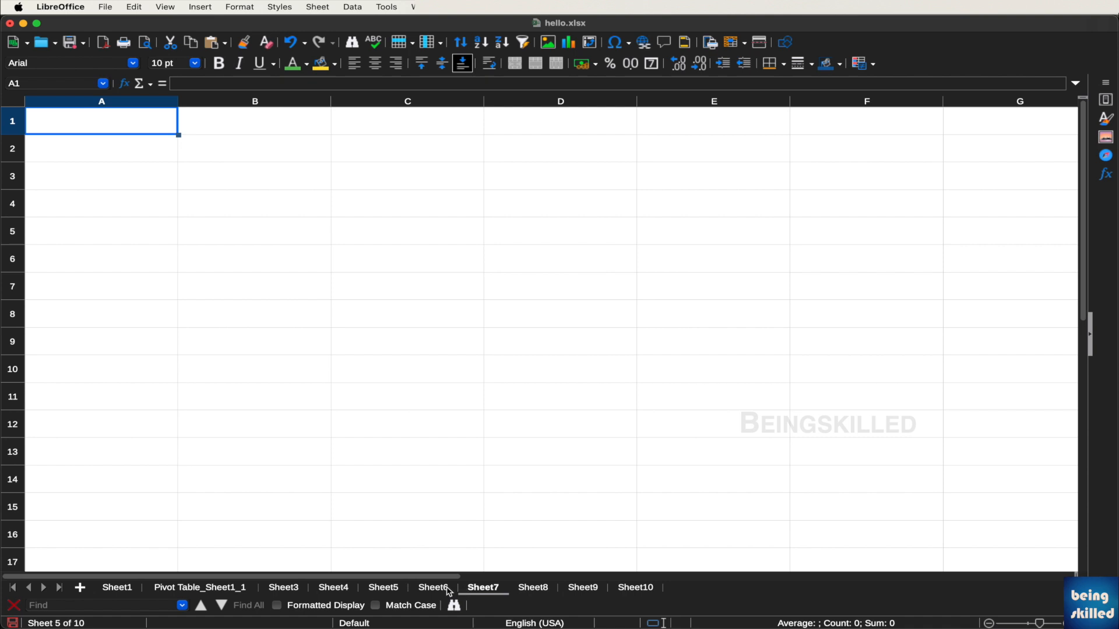
click(437, 589)
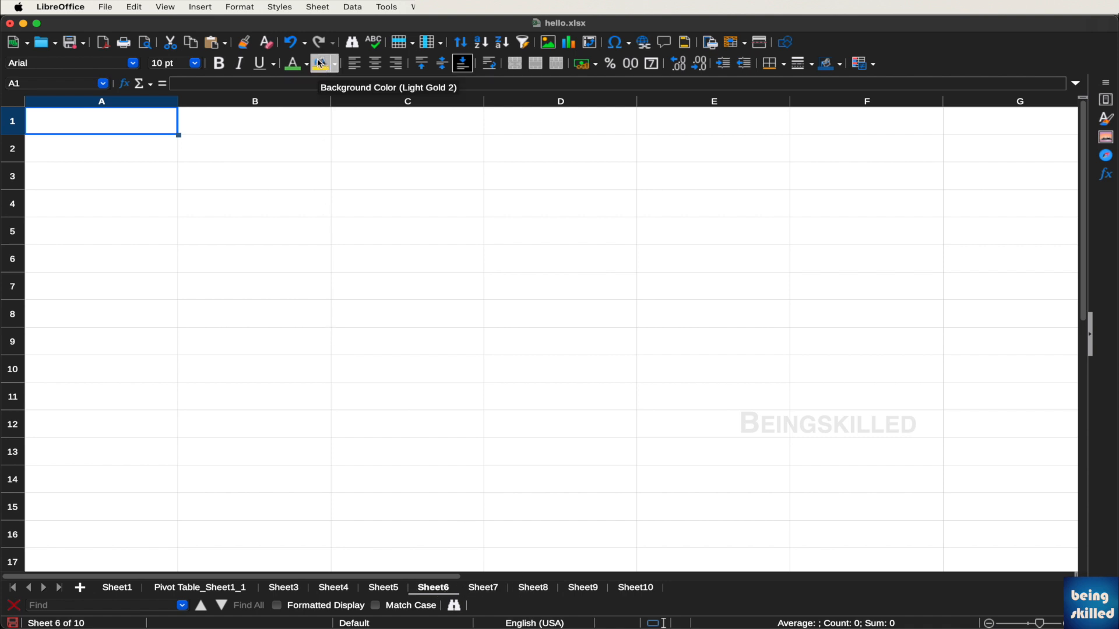
click(352, 7)
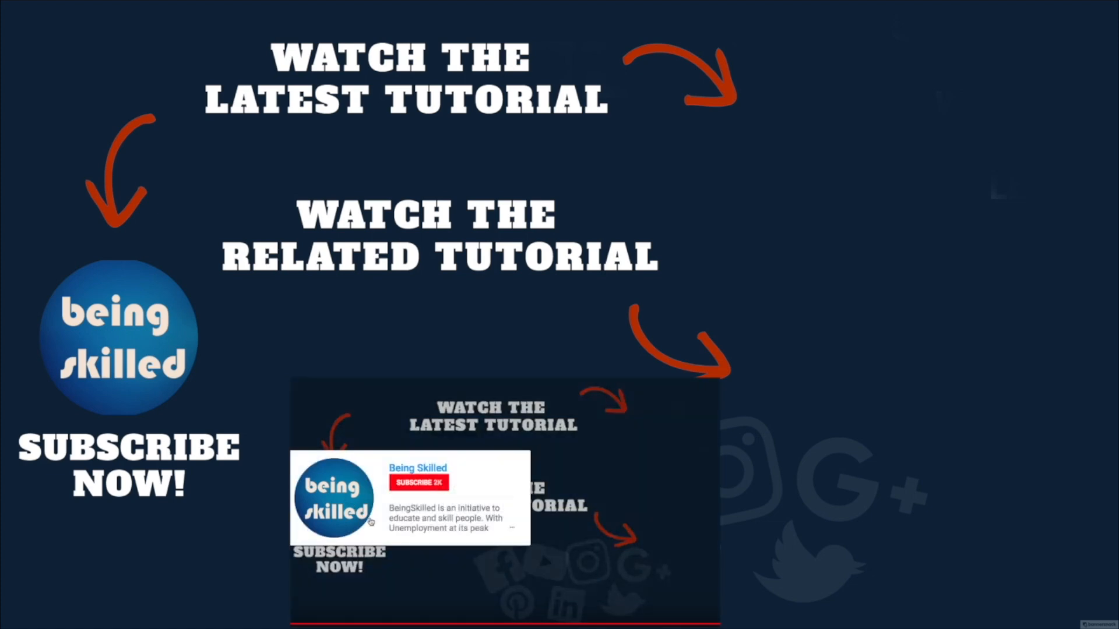